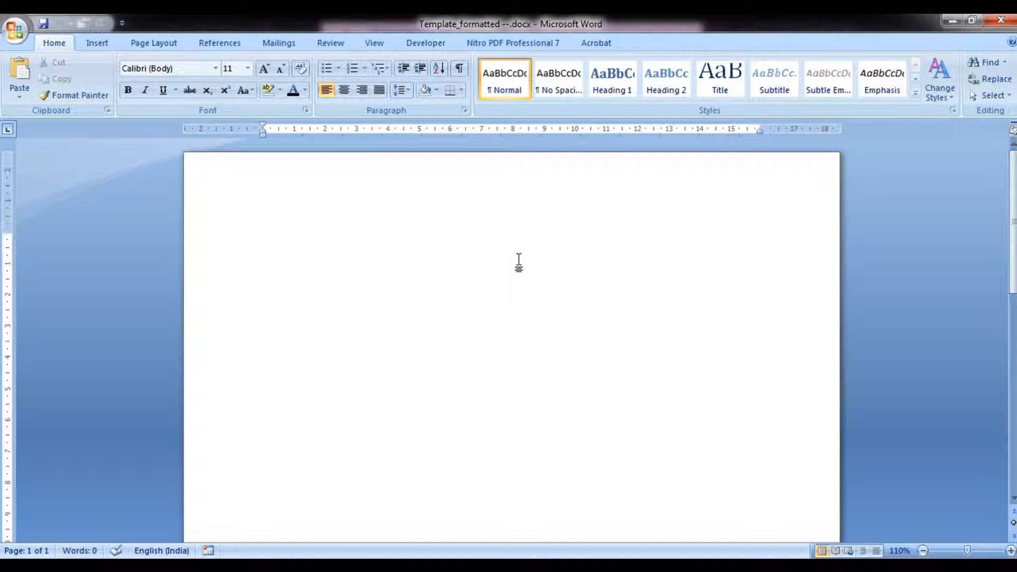
# Move down four lines and type 'Project Title' using the Title style.
pyautogui.press('Return')
pyautogui.press('Return')
pyautogui.press('Return')
pyautogui.press('Return')
pyautogui.press('Return')
pyautogui.press('Return')
pyautogui.press('Return')
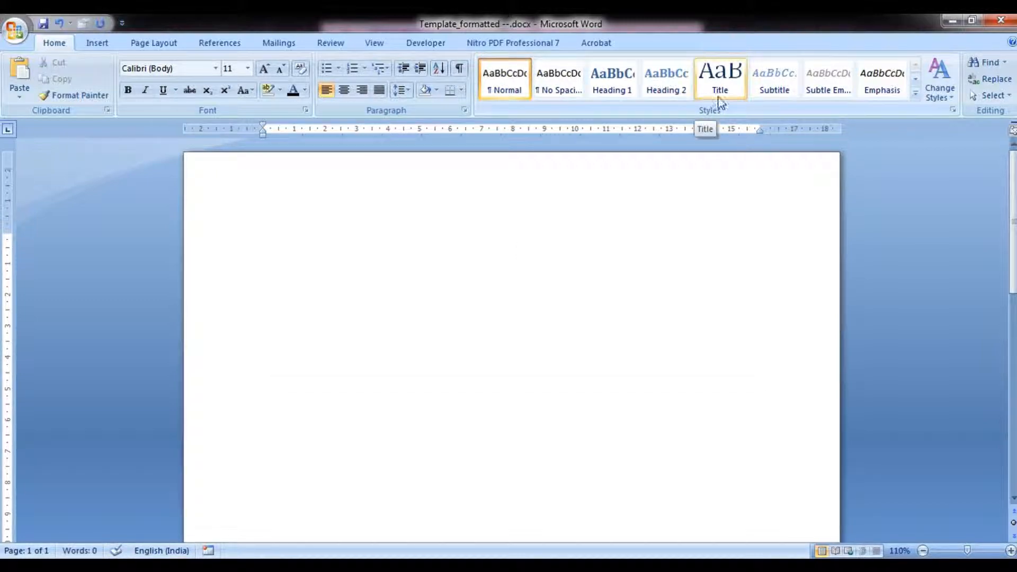
pyautogui.click(737, 90)
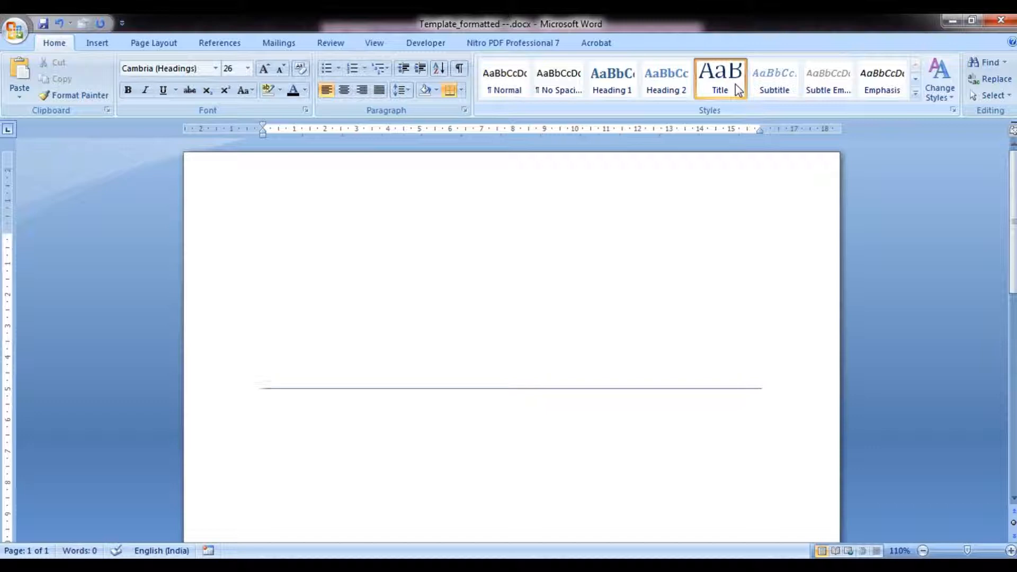
pyautogui.write('Proje')
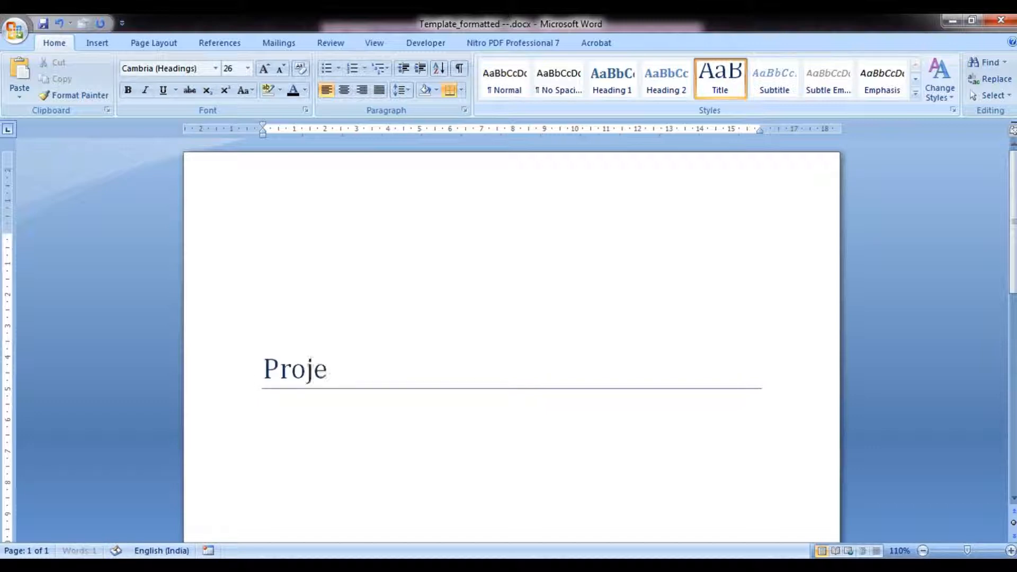
pyautogui.write('ct Ti')
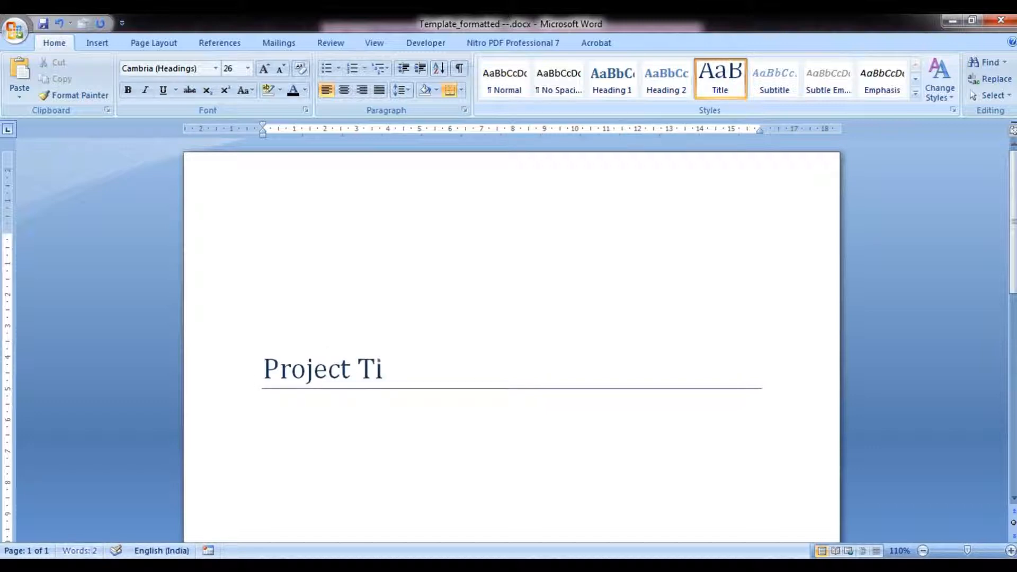
pyautogui.write('tle')
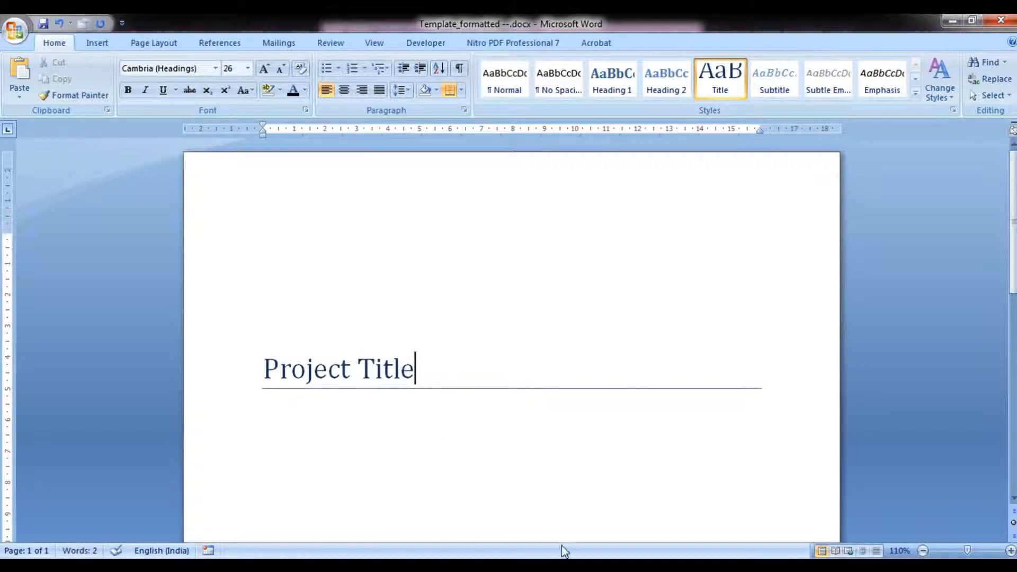
# Modify the Title style to Automatic font colour, bold, centred alignment and Times New Roman font.
pyautogui.rightClick(733, 93)
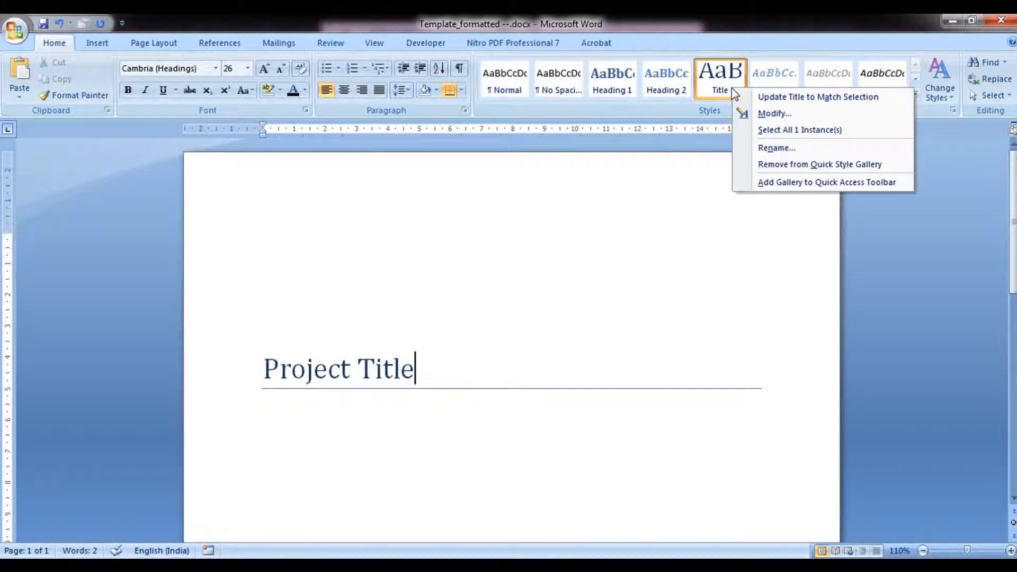
pyautogui.click(773, 113)
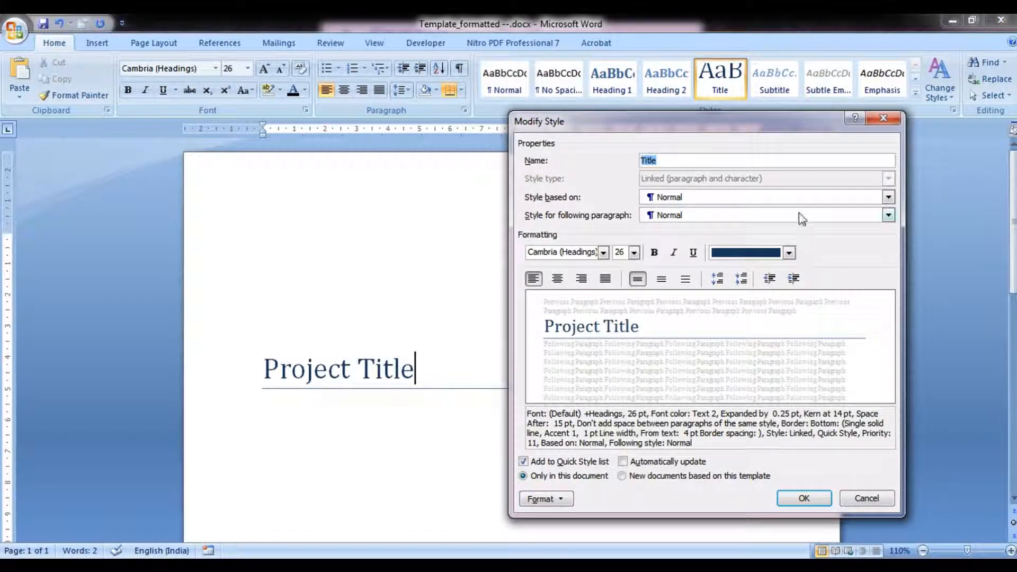
pyautogui.click(766, 258)
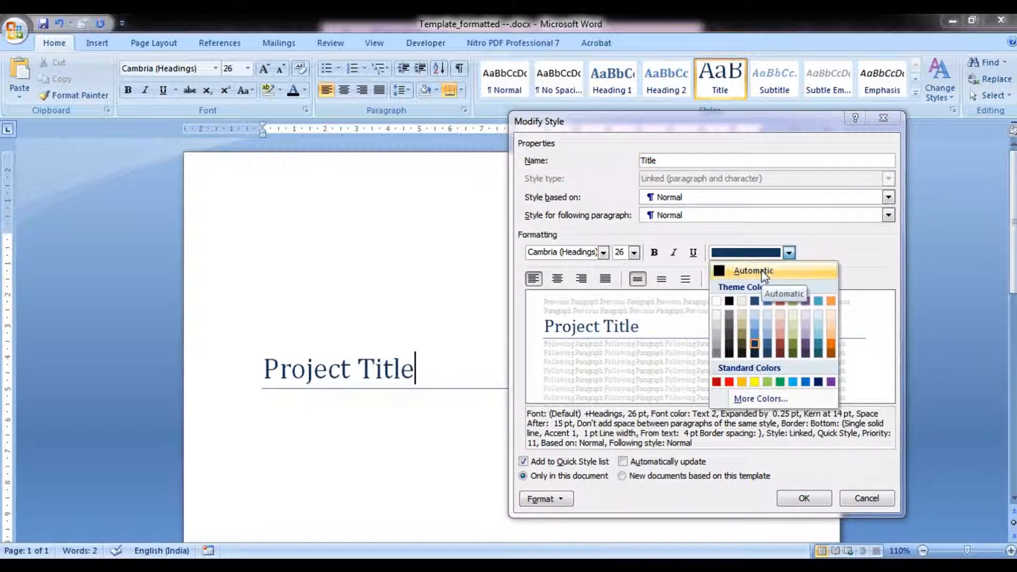
pyautogui.click(764, 271)
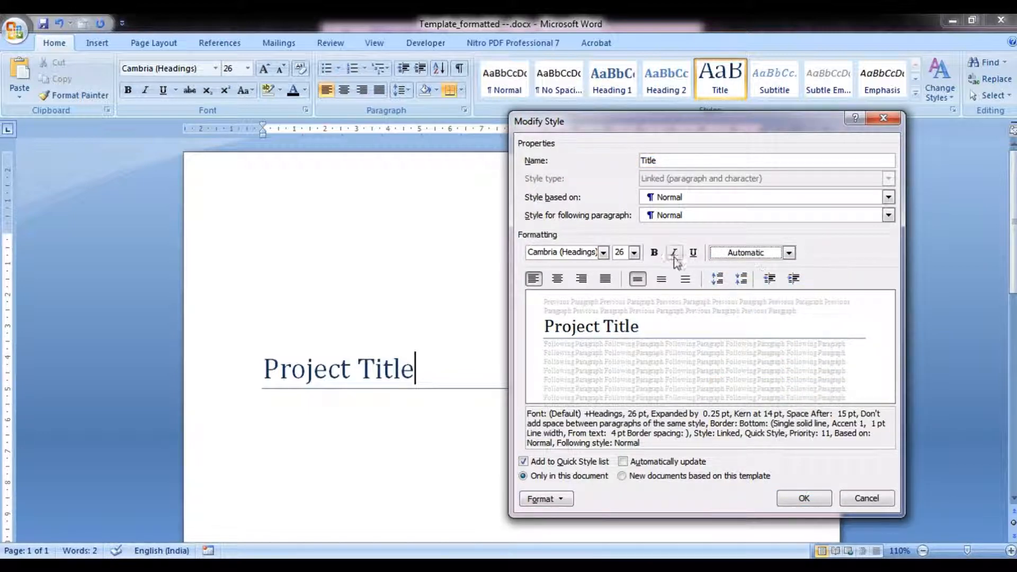
pyautogui.click(654, 253)
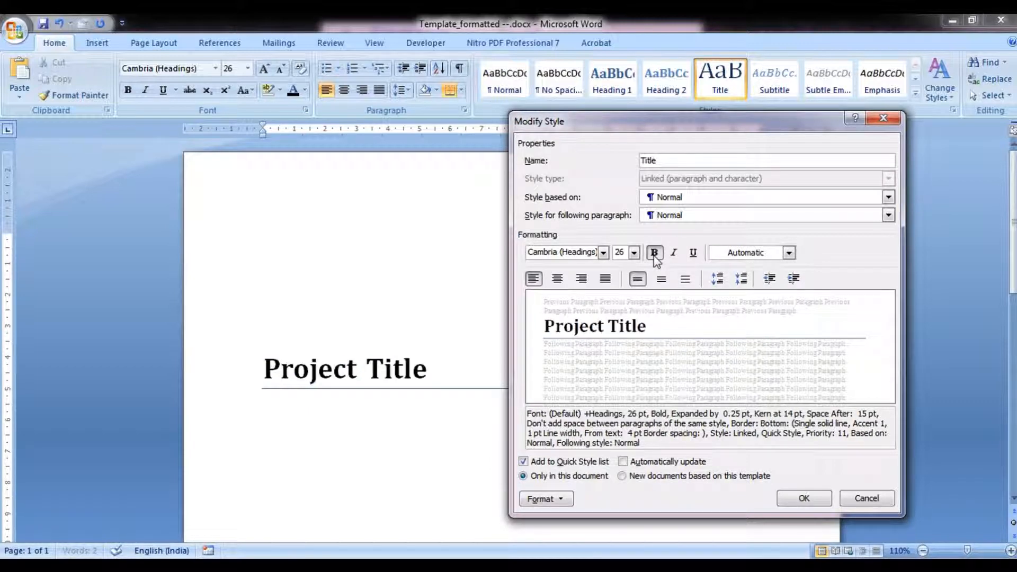
pyautogui.click(557, 279)
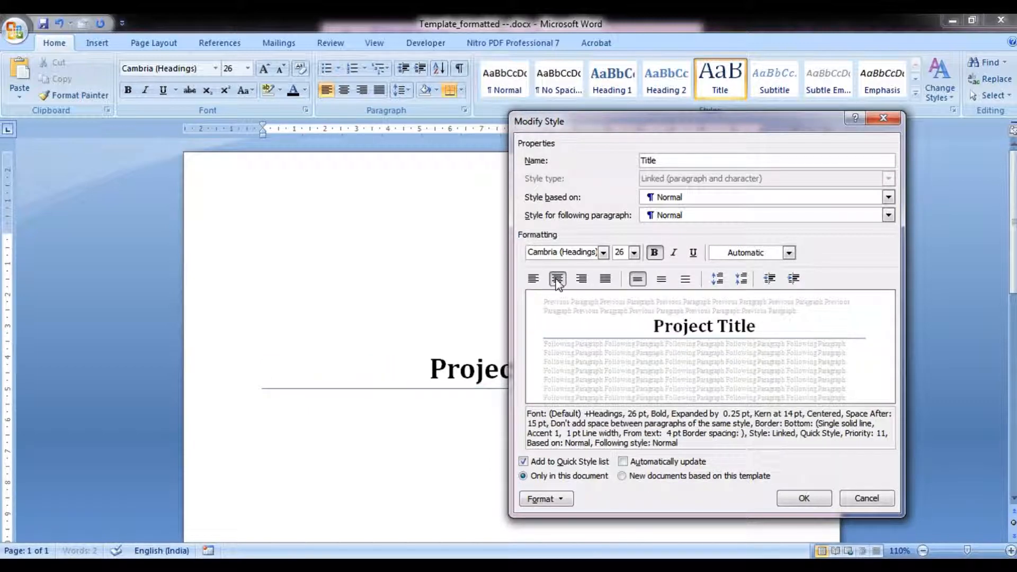
pyautogui.click(603, 252)
pyautogui.click(597, 302)
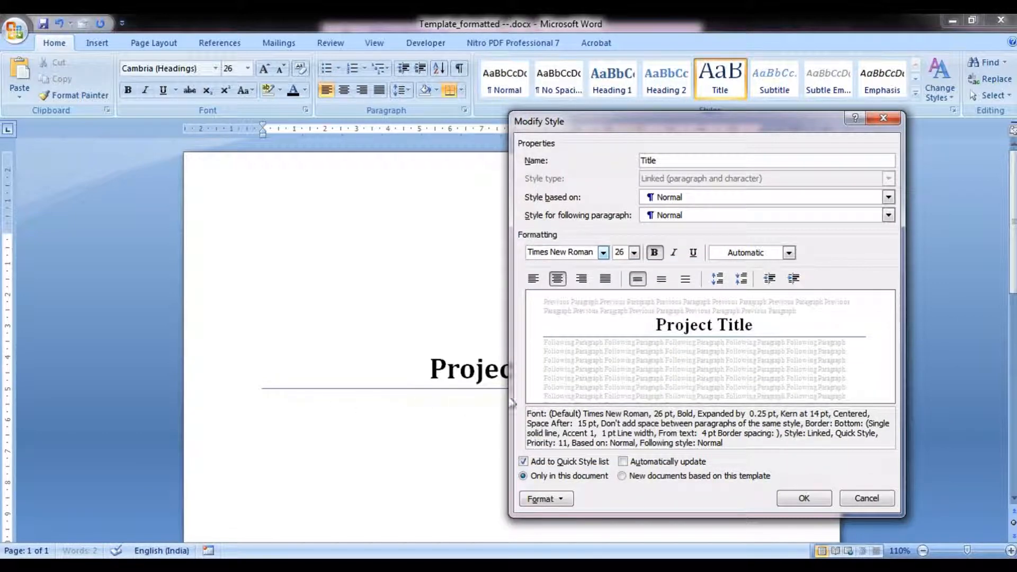
# Remove the Title style's border by setting it to None, and confirm the style changes.
pyautogui.click(548, 502)
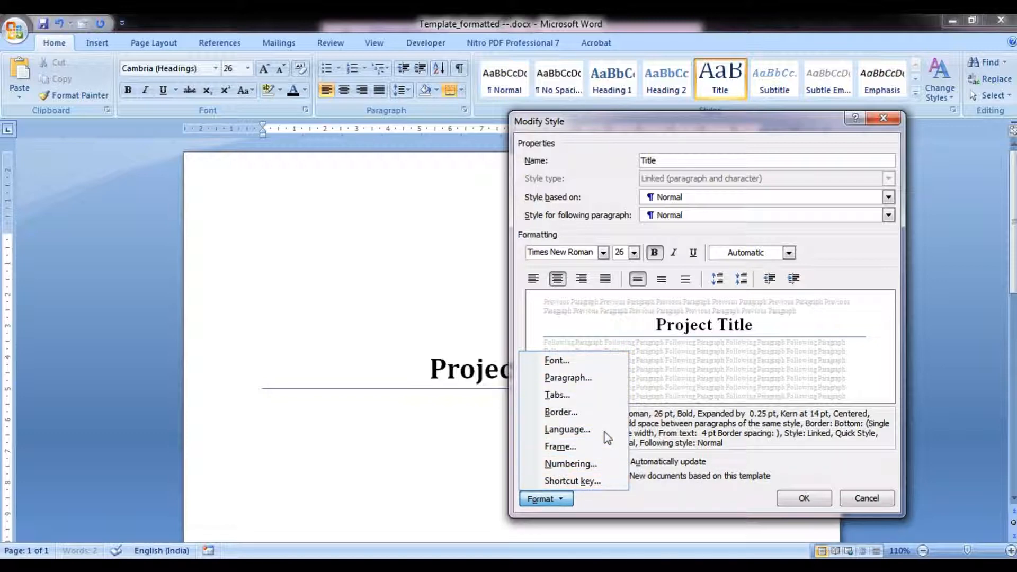
pyautogui.click(602, 412)
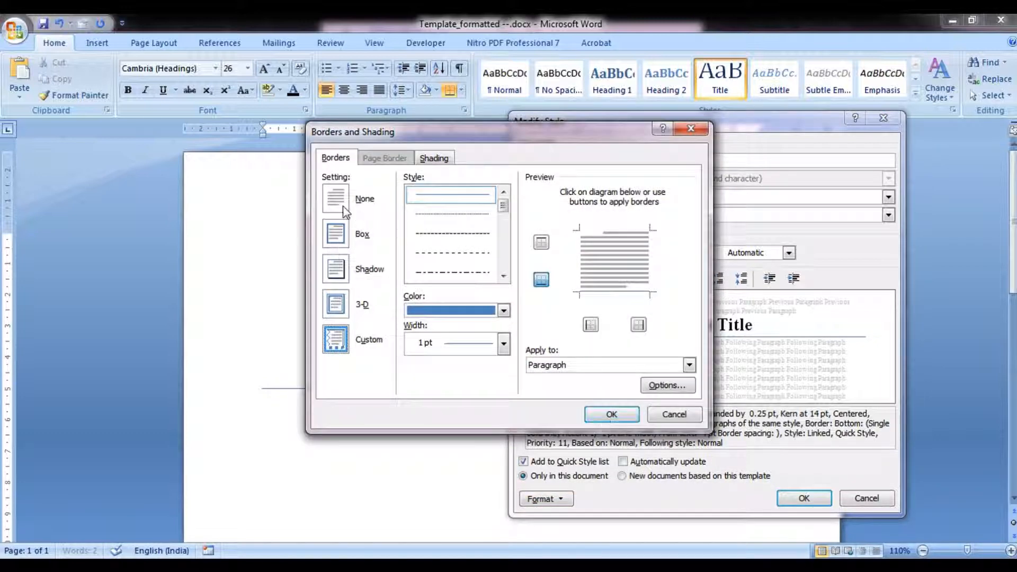
pyautogui.click(343, 209)
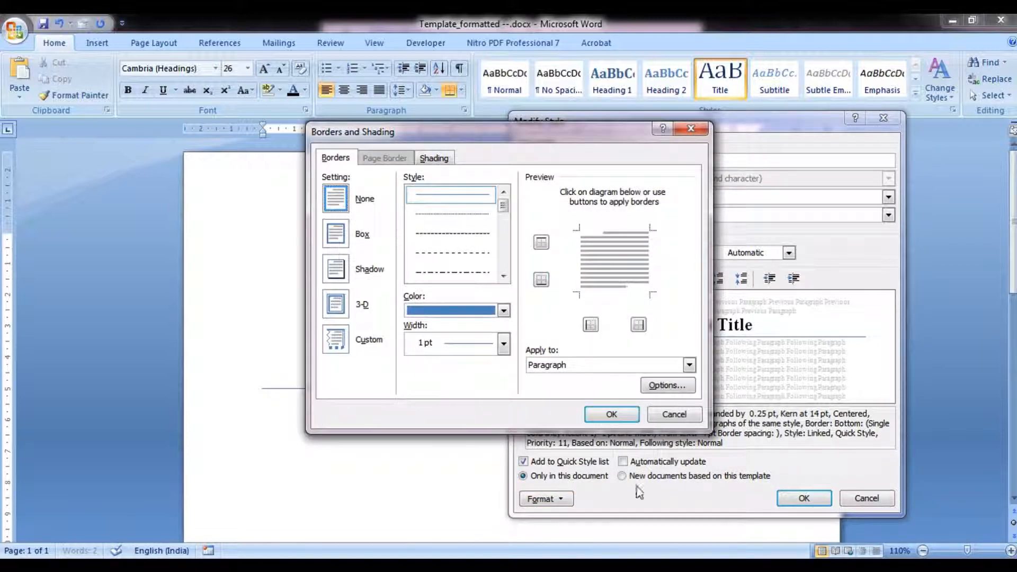
pyautogui.click(612, 414)
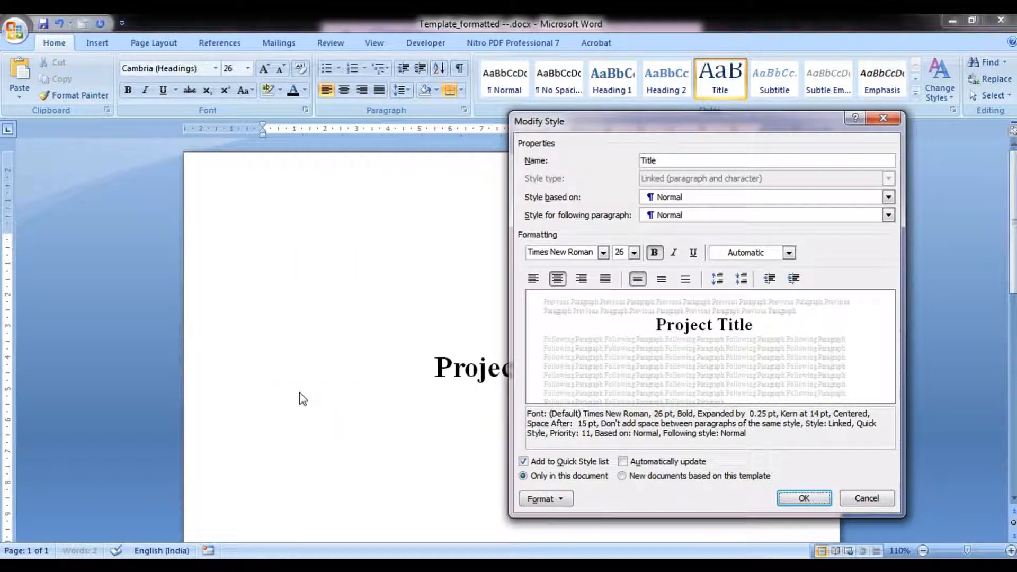
pyautogui.click(801, 499)
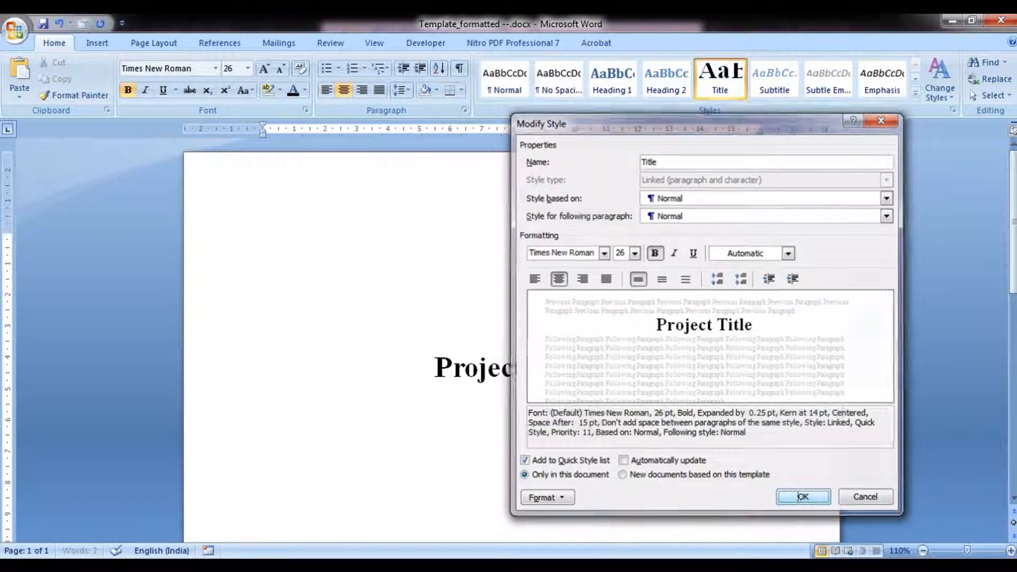
# Start a new line and type 'Enter the subtitle' using the Subtitle style.
pyautogui.press('Return')
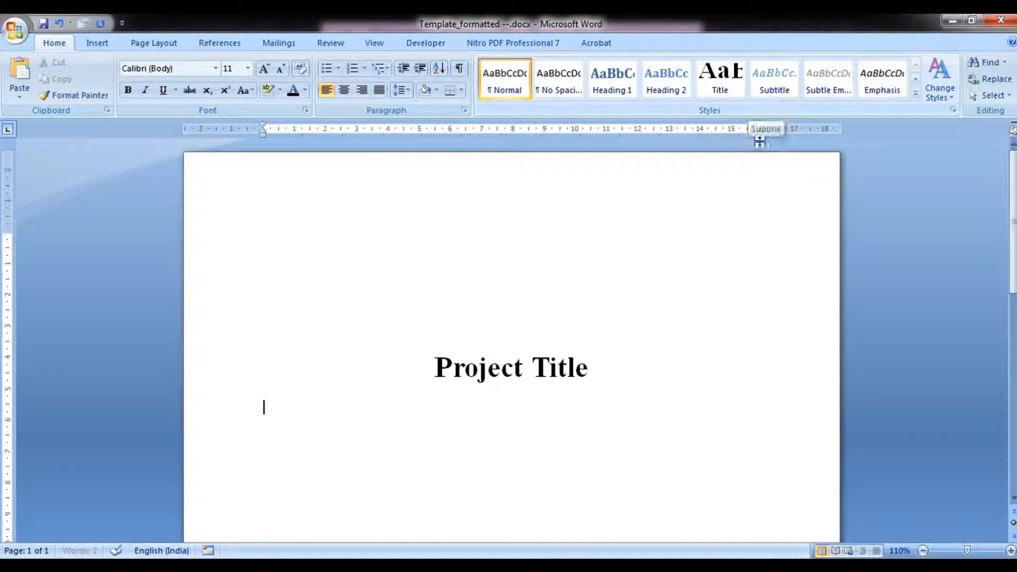
pyautogui.click(777, 86)
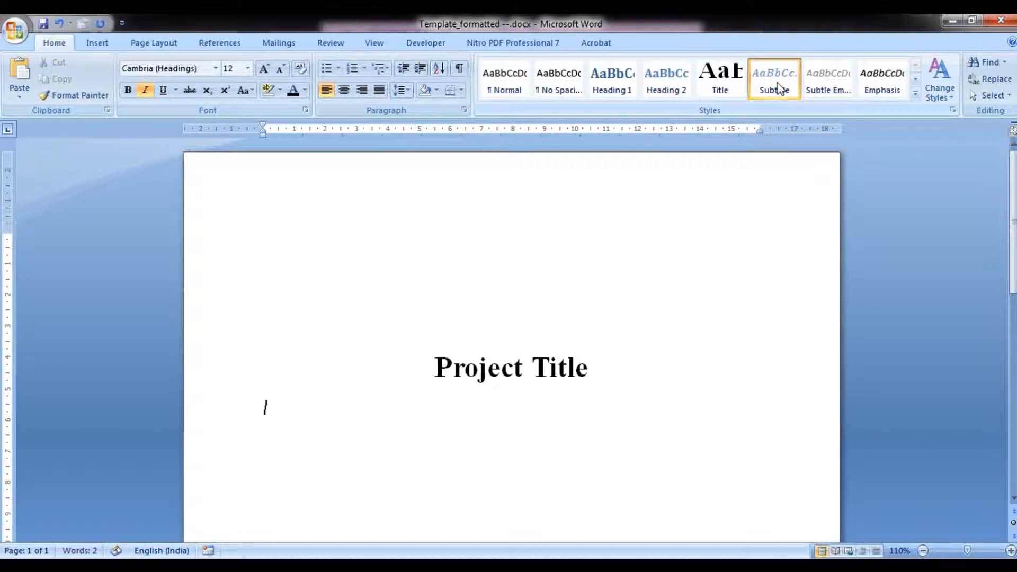
pyautogui.write('Enter the sub')
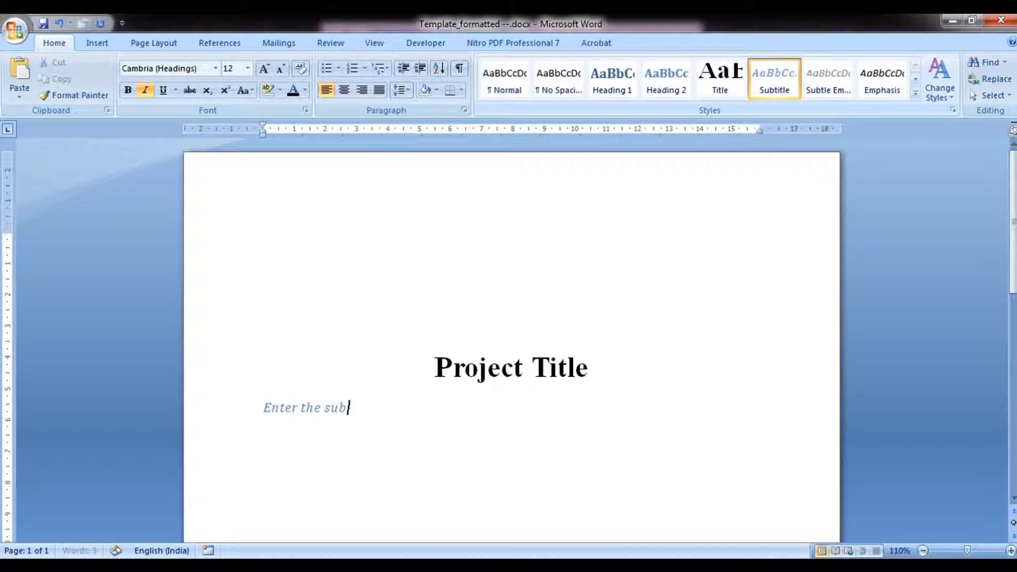
pyautogui.write('title')
# Modify the Subtitle style to Automatic font colour, bold, Times New Roman font and centred alignment.
pyautogui.rightClick(777, 82)
pyautogui.click(784, 101)
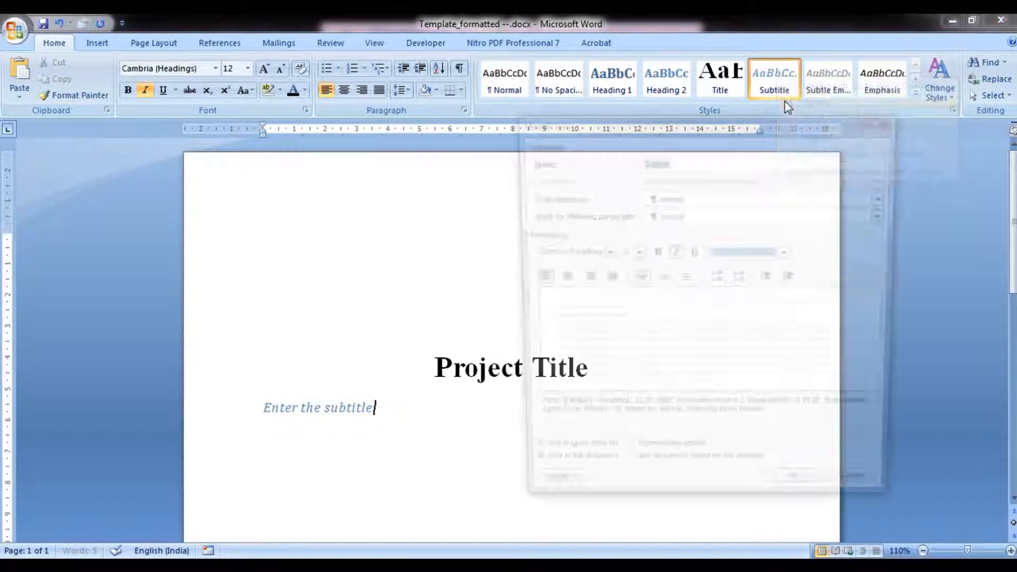
pyautogui.click(770, 253)
pyautogui.click(744, 273)
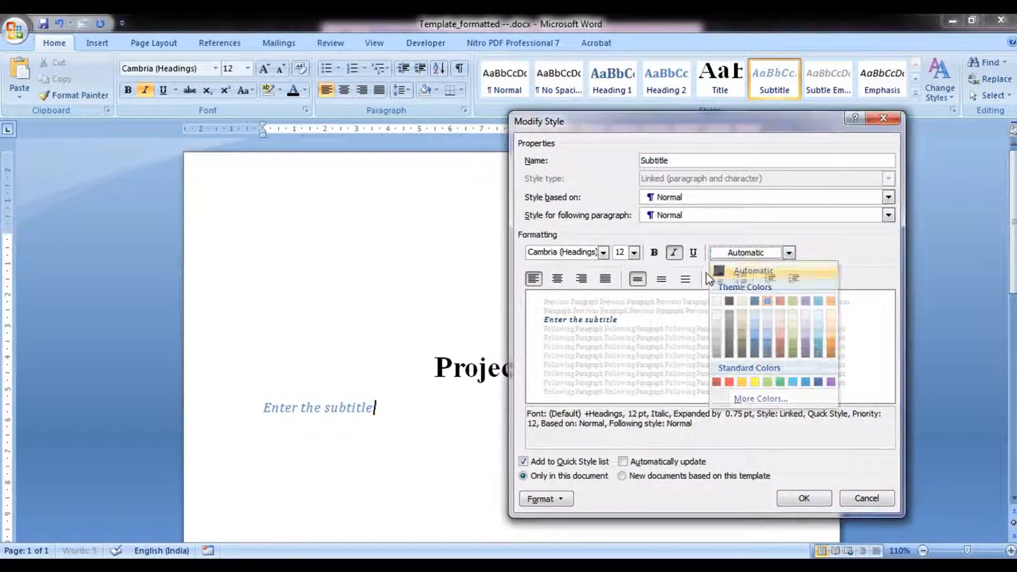
pyautogui.click(654, 252)
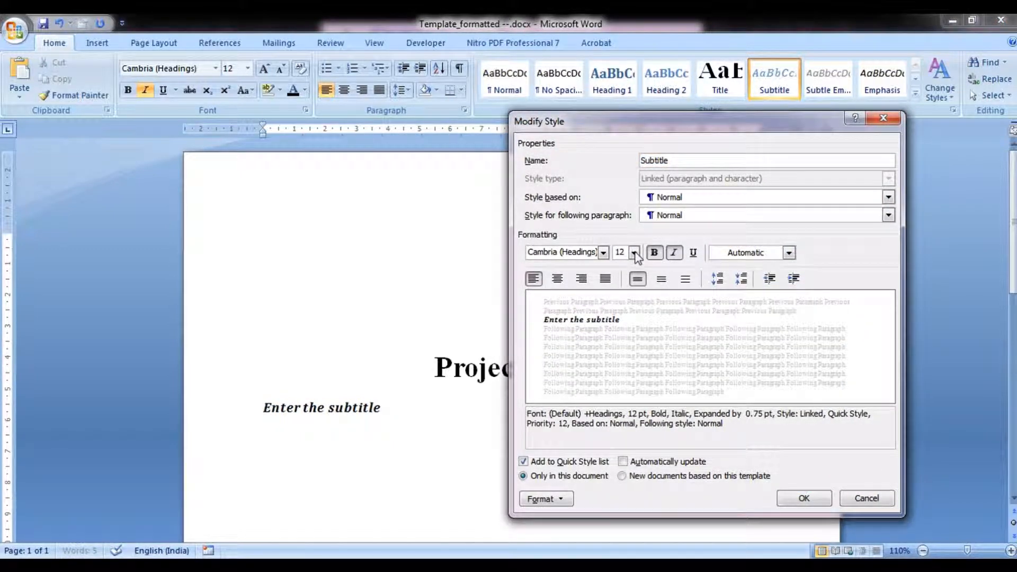
pyautogui.click(604, 252)
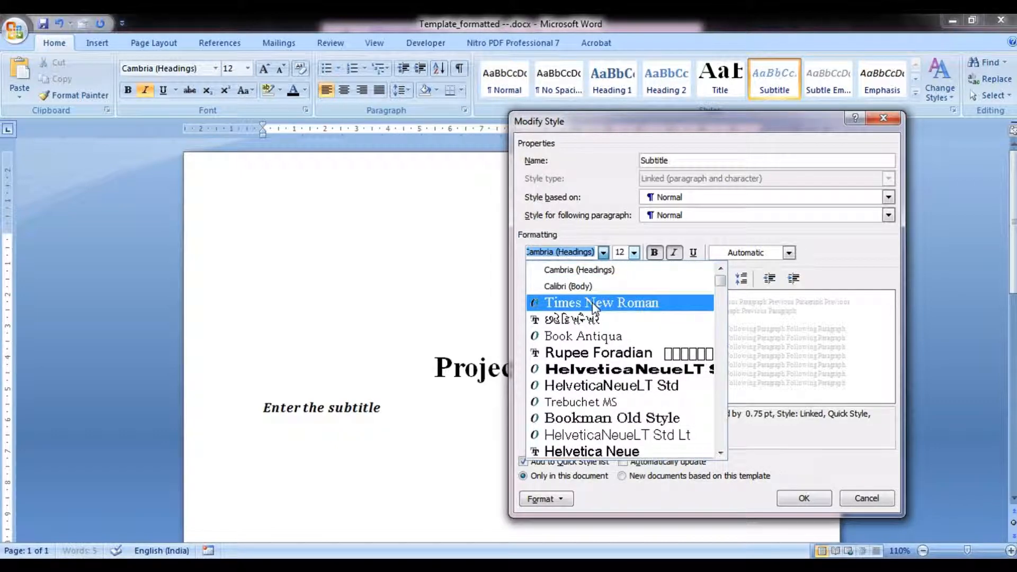
pyautogui.click(593, 304)
pyautogui.click(557, 279)
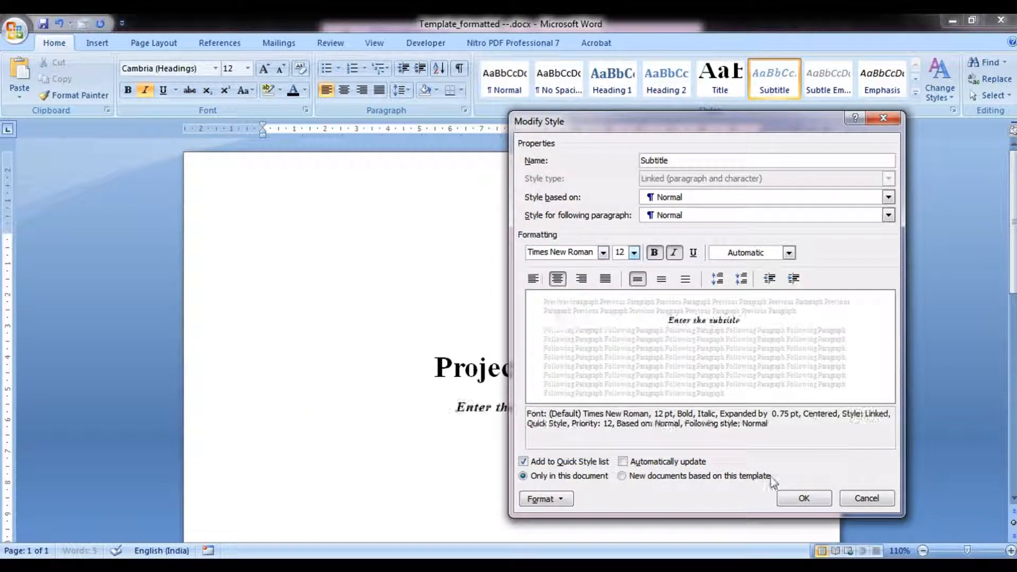
pyautogui.click(804, 498)
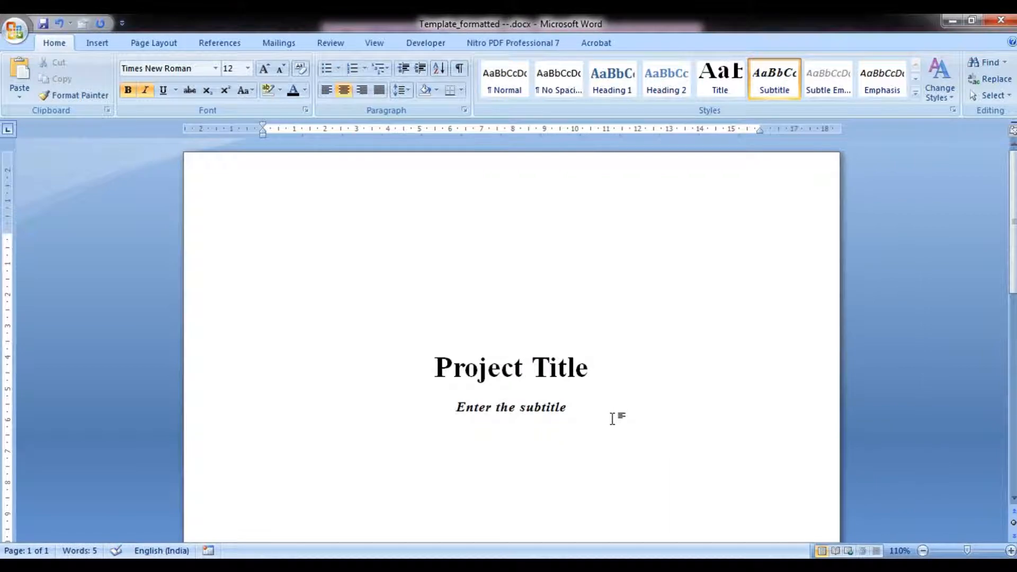
# Start a new centred line in bold Times New Roman 14 pt and type 'Author name'.
pyautogui.press('Return')
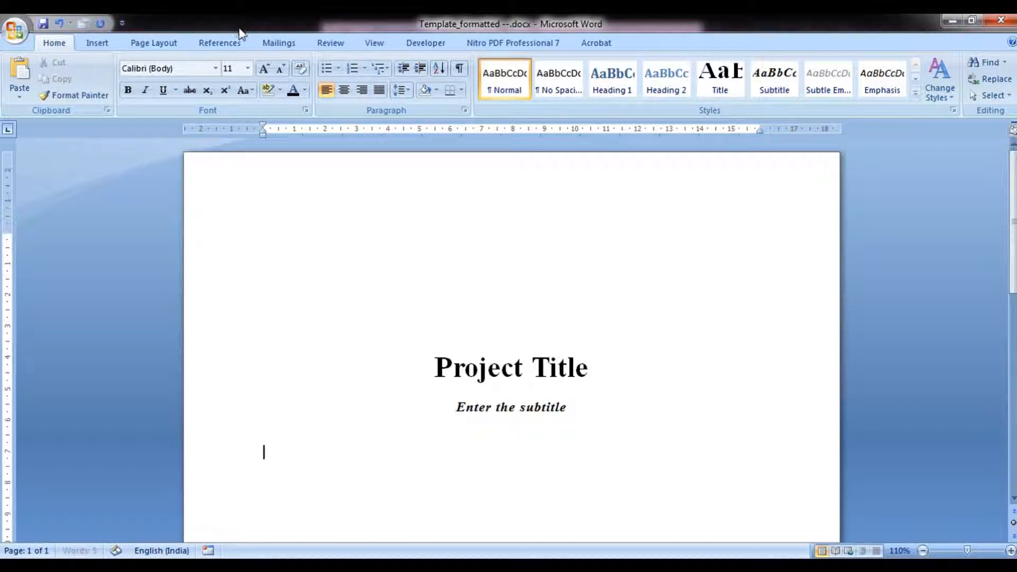
pyautogui.click(343, 100)
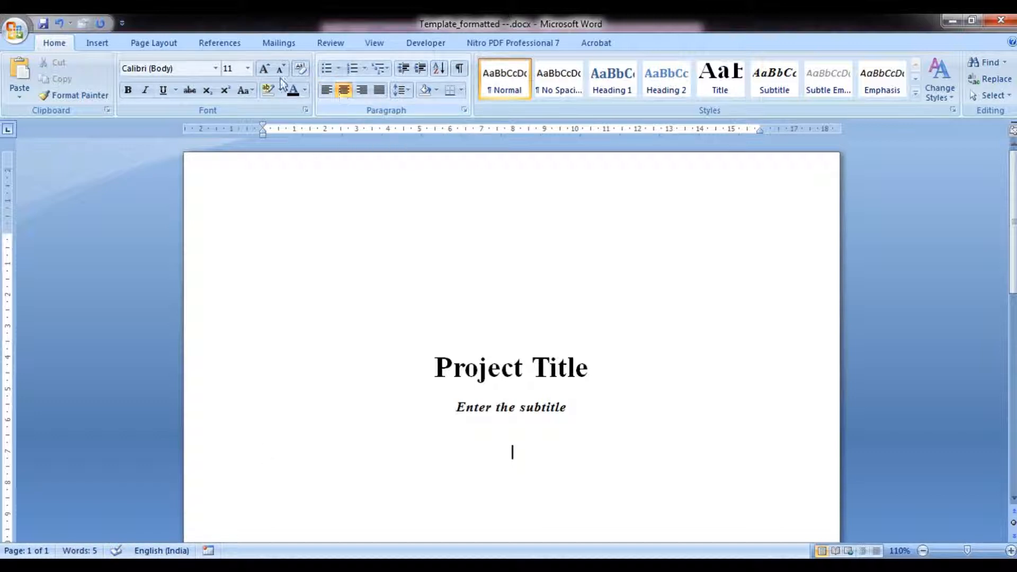
pyautogui.click(128, 90)
pyautogui.click(216, 68)
pyautogui.click(199, 151)
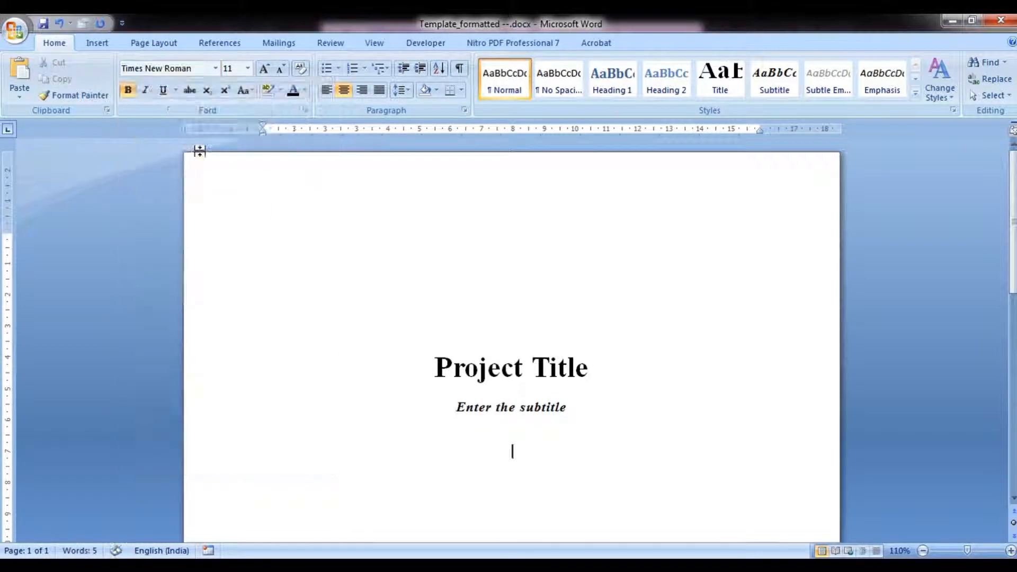
pyautogui.click(247, 68)
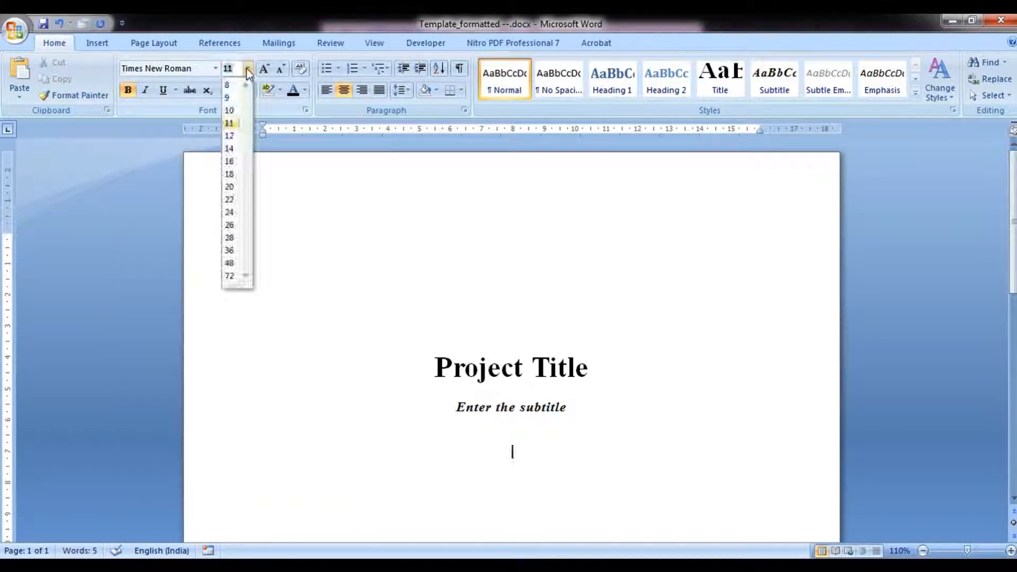
pyautogui.click(231, 149)
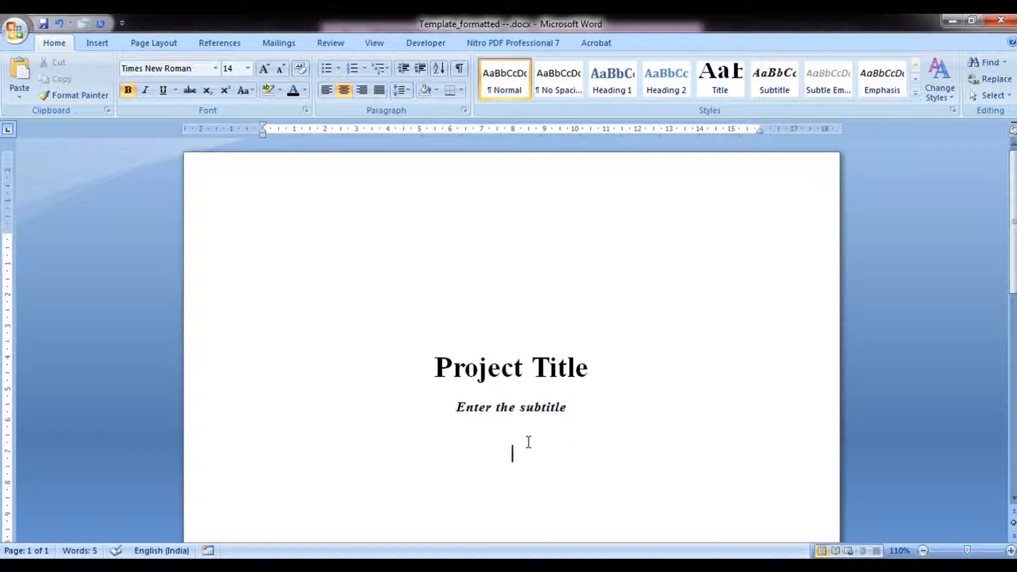
pyautogui.write('Author name')
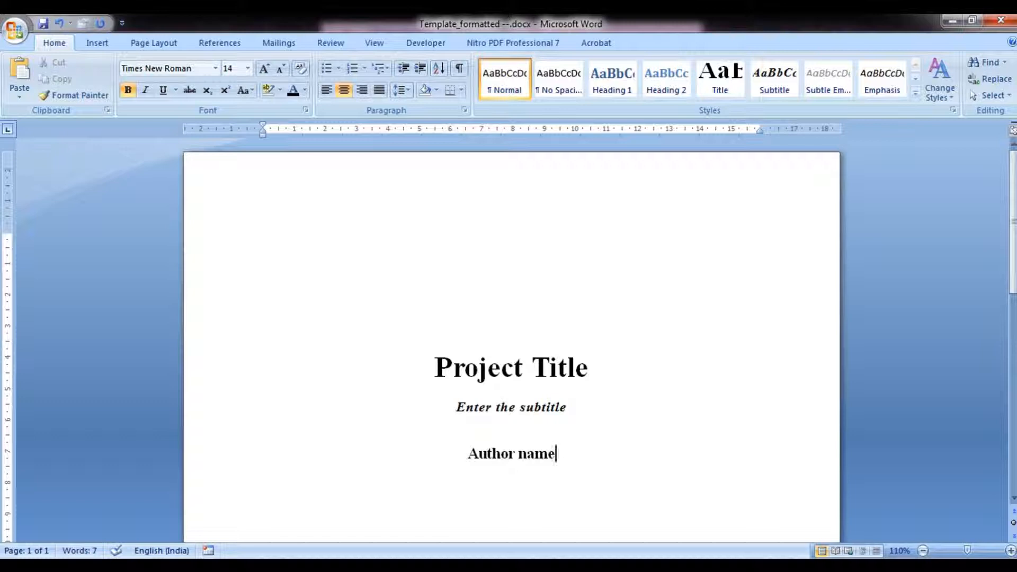
# Save the 'Author name' line's formatting as a new quick style named 'Coverpage miscellaneous'.
pyautogui.tripleClick(527, 440)
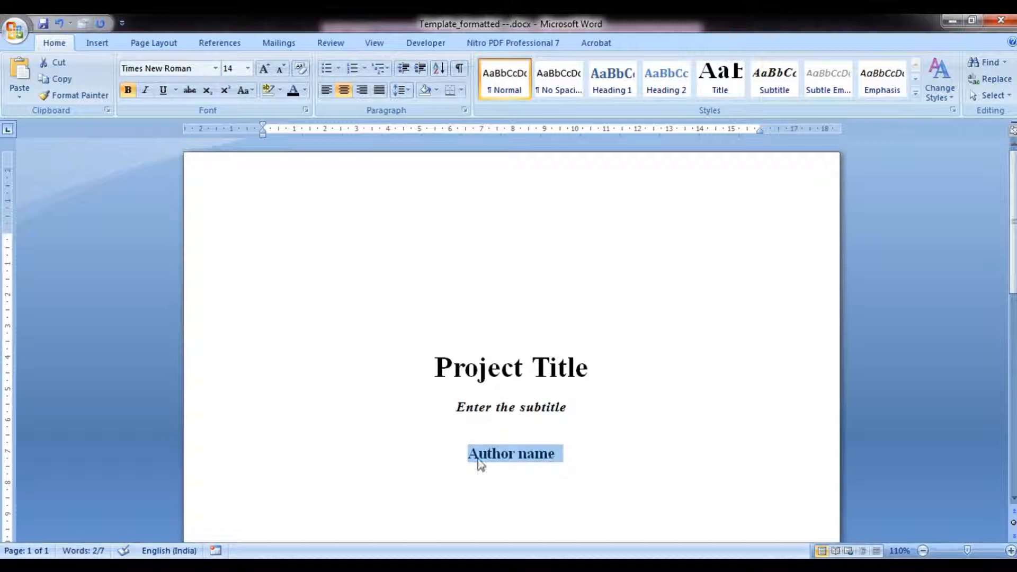
pyautogui.click(914, 95)
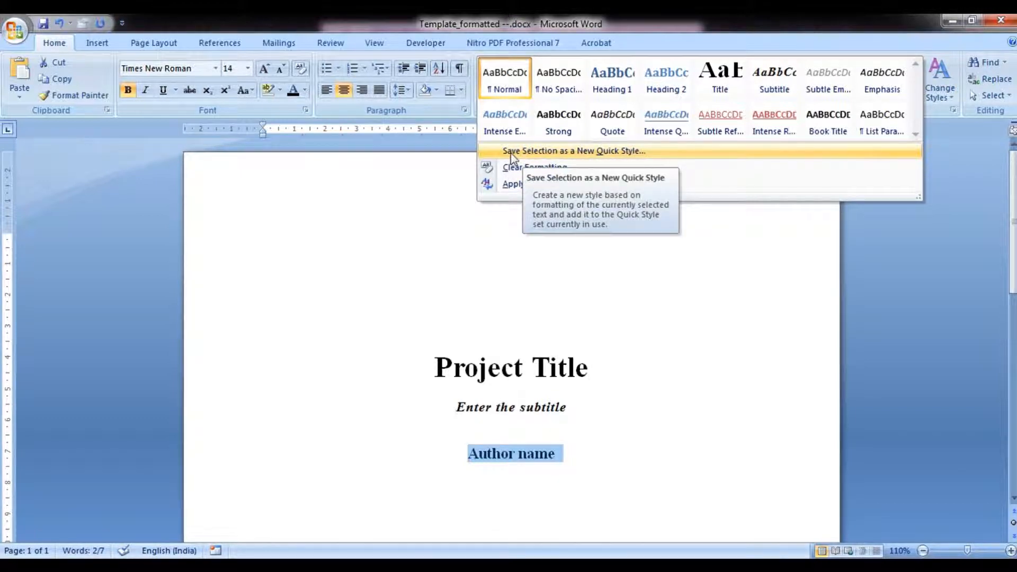
pyautogui.click(626, 154)
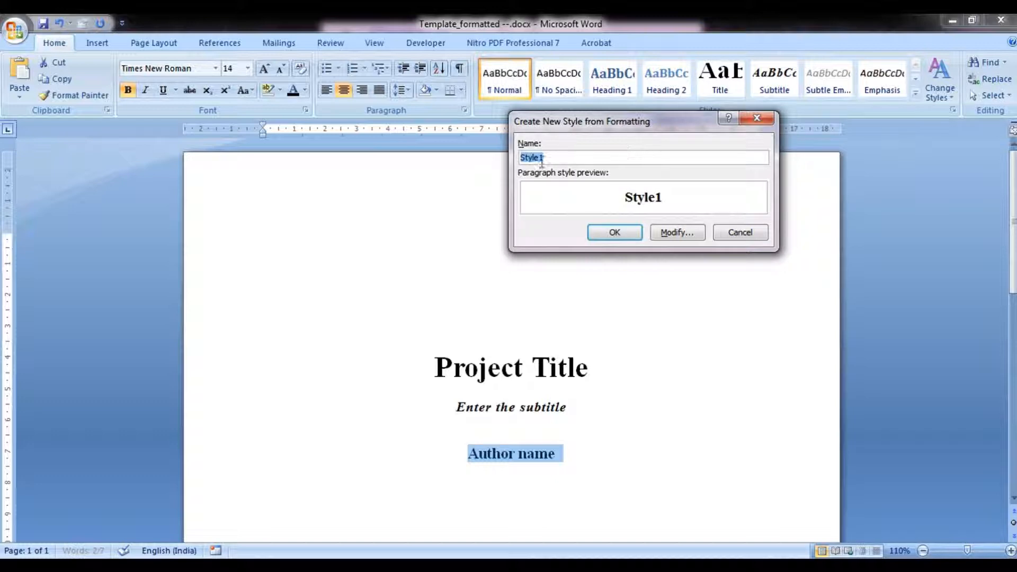
pyautogui.write('COv')
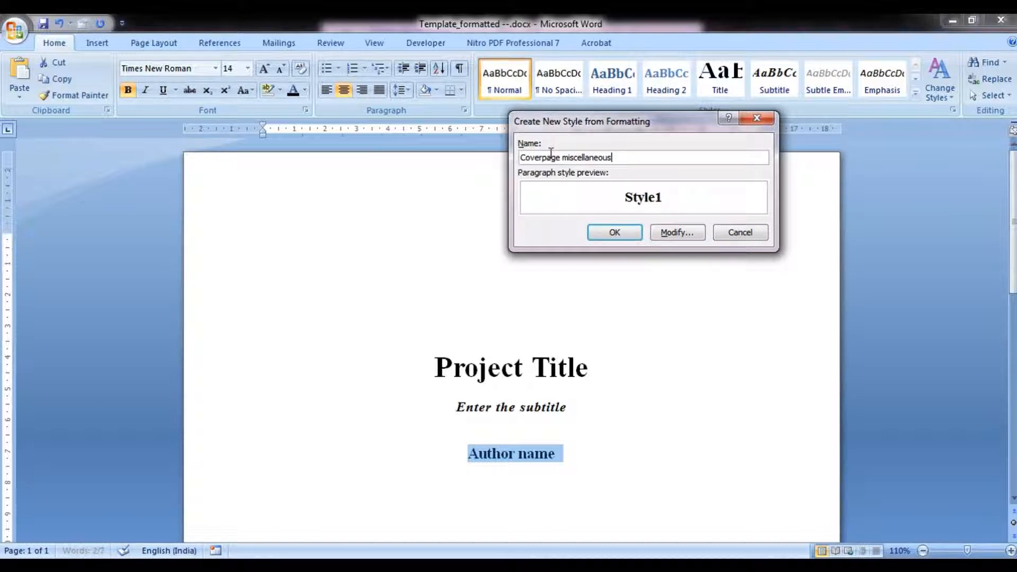
pyautogui.click(609, 233)
# Add a 'Guide(s) name' line below the author name and start a new line.
pyautogui.click(526, 454)
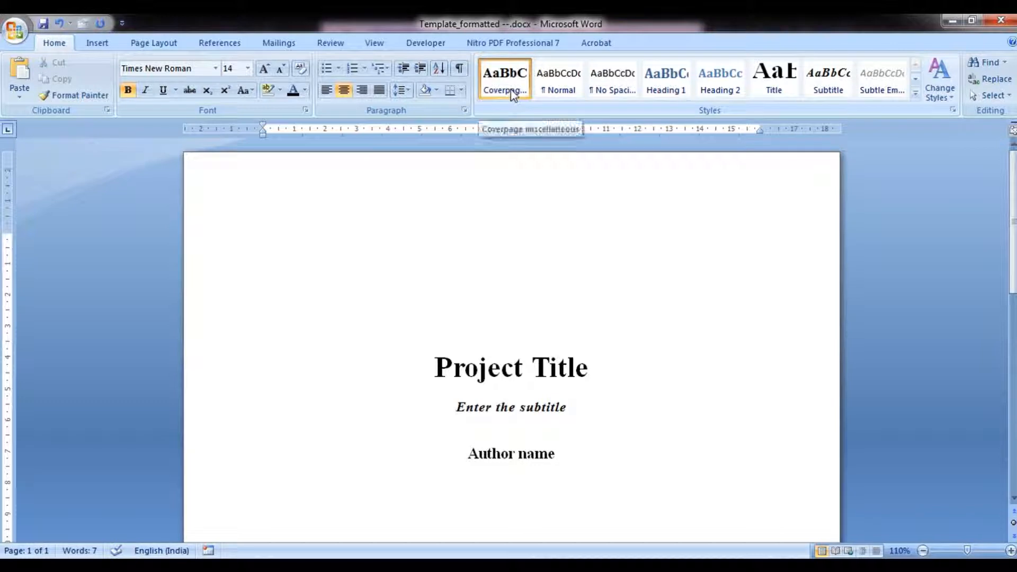
pyautogui.click(566, 462)
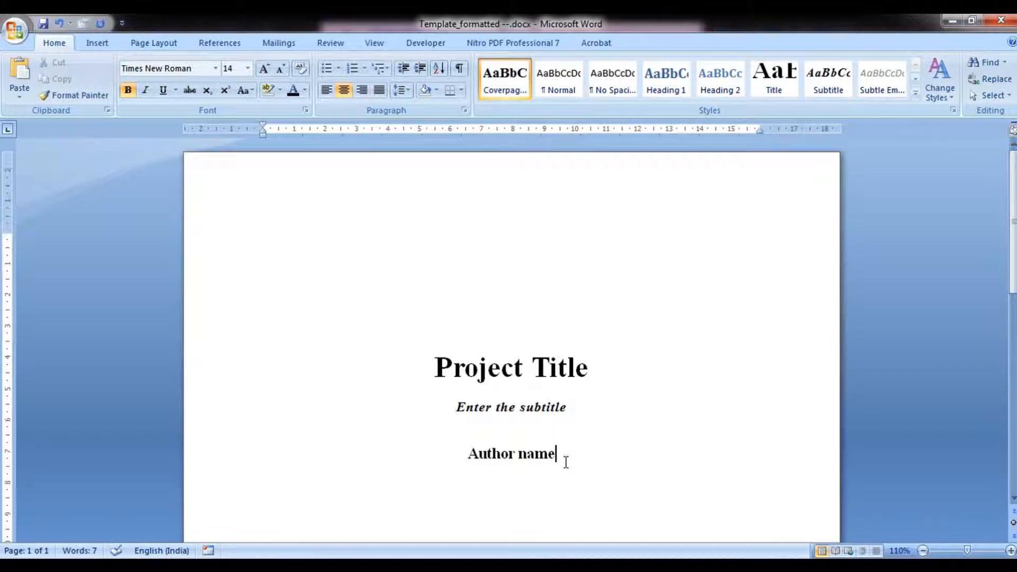
pyautogui.press('Return')
pyautogui.write('Guide(s) name')
pyautogui.press('Return')
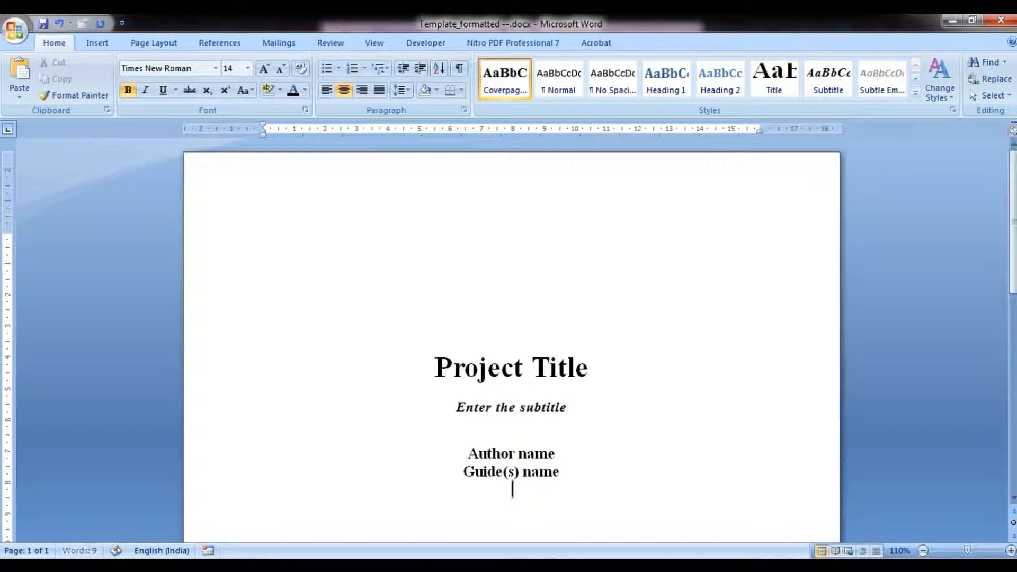
# Add a date line reading 'May 2014' after a blank line.
pyautogui.press('Return')
pyautogui.write('M')
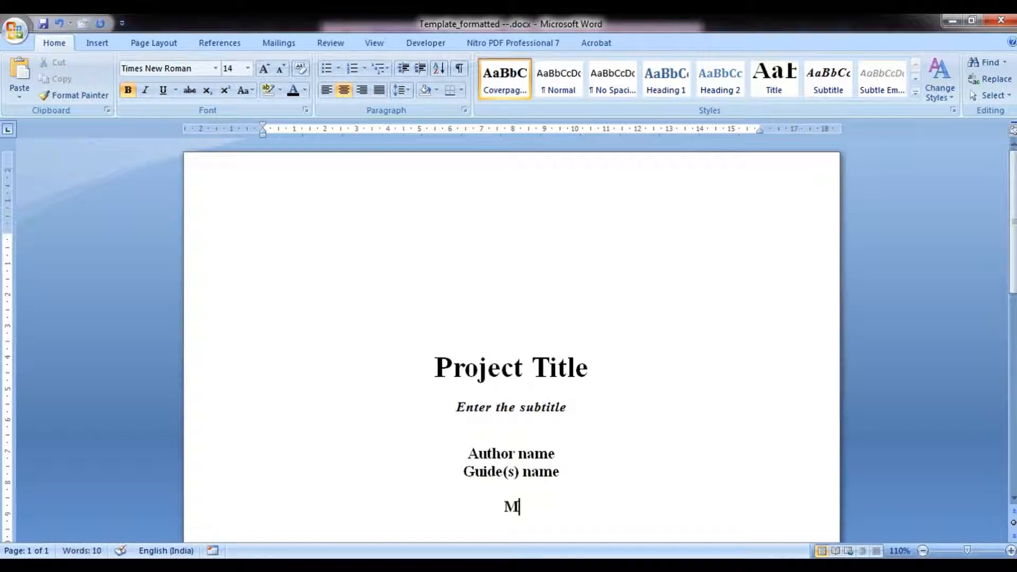
pyautogui.write('ay 2014')
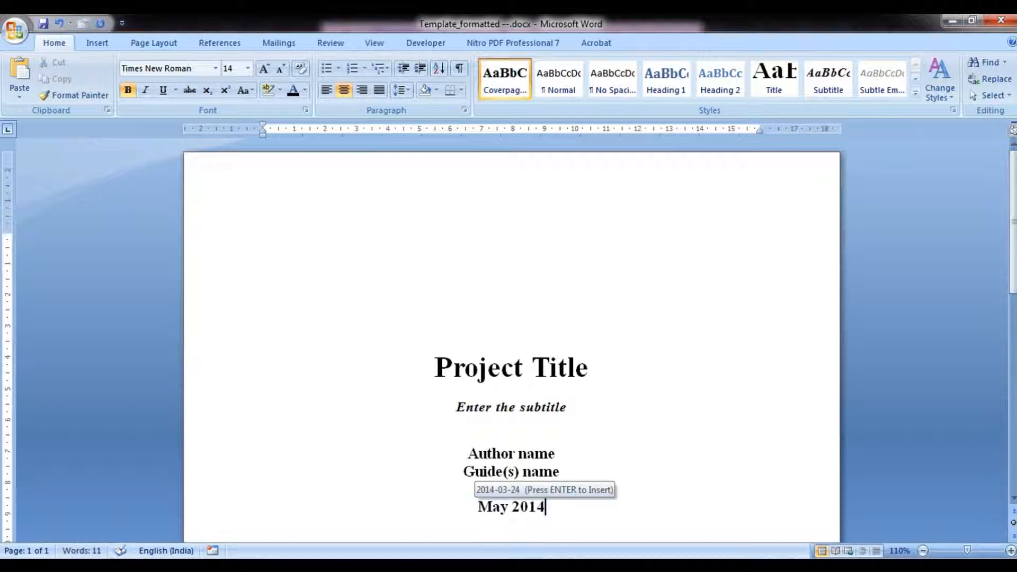
# Remove the auto-inserted date so the line reads 'May 2014', and start a new line.
pyautogui.scroll(-3, 565, 462)
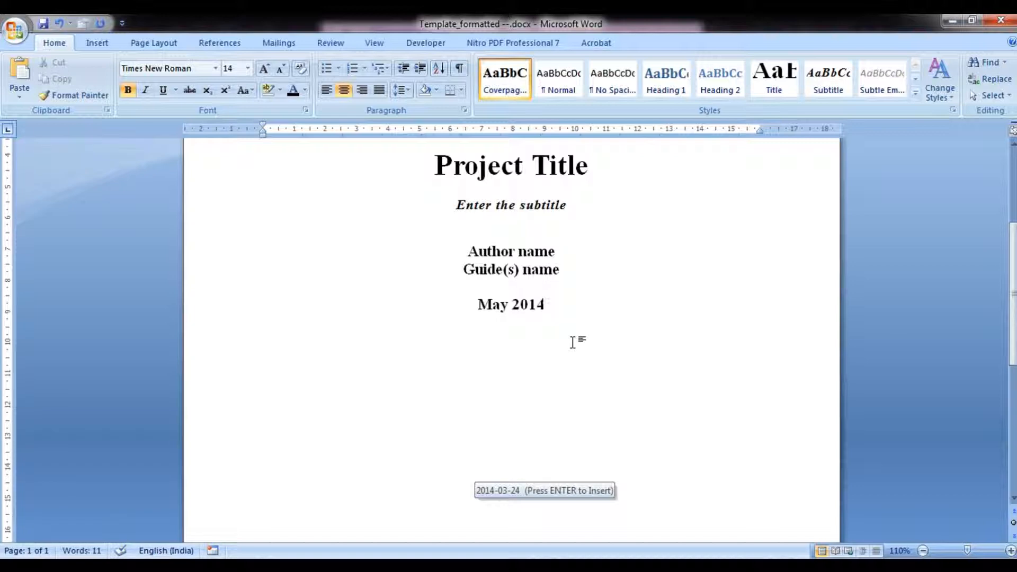
pyautogui.press('Return')
pyautogui.press('Return')
pyautogui.press('BackSpace')
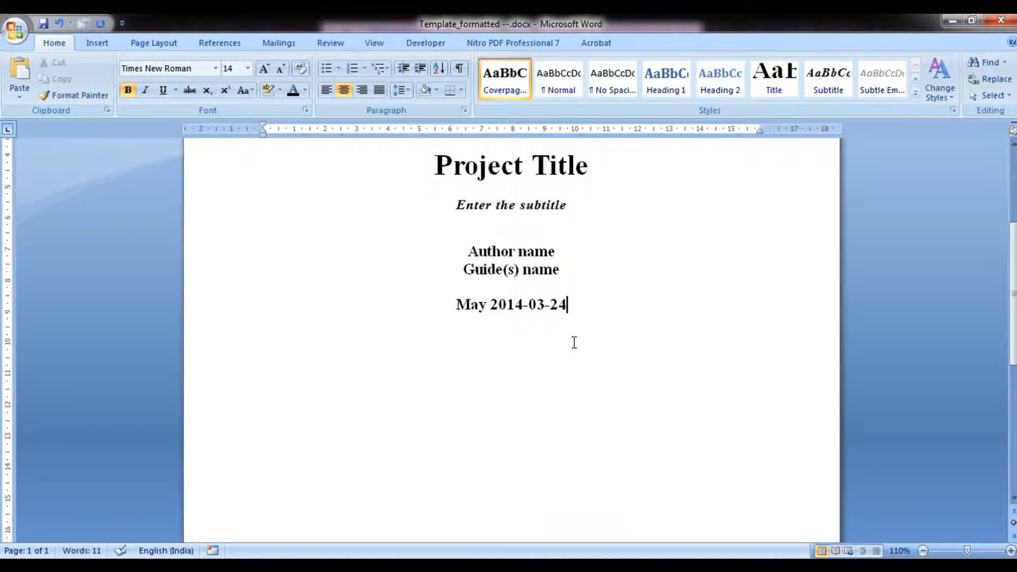
pyautogui.hotkey('ctrl', 'shift', 'Left')
pyautogui.hotkey('ctrl', 'shift', 'Left')
pyautogui.hotkey('ctrl', 'shift', 'Left')
pyautogui.hotkey('ctrl', 'shift', 'Left')
pyautogui.hotkey('ctrl', 'shift', 'Left')
pyautogui.hotkey('ctrl', 'shift', 'Left')
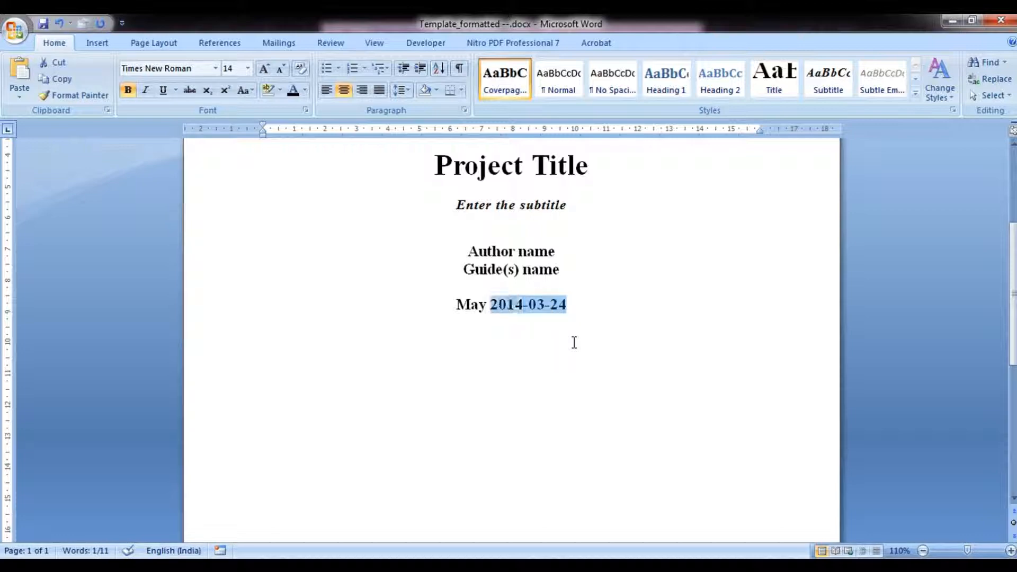
pyautogui.hotkey('ctrl', 'shift', 'Right')
pyautogui.write('014')
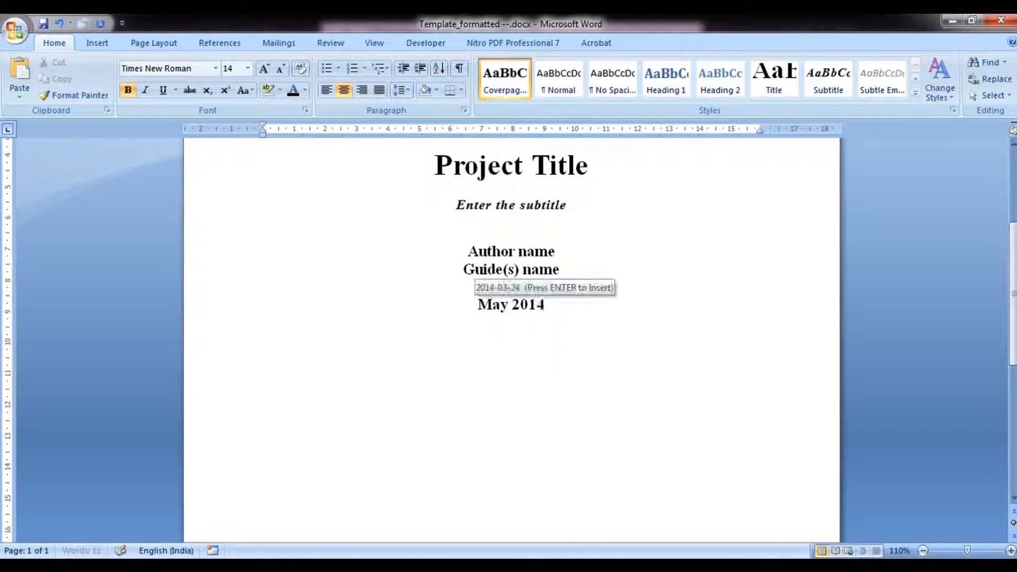
pyautogui.press('Return')
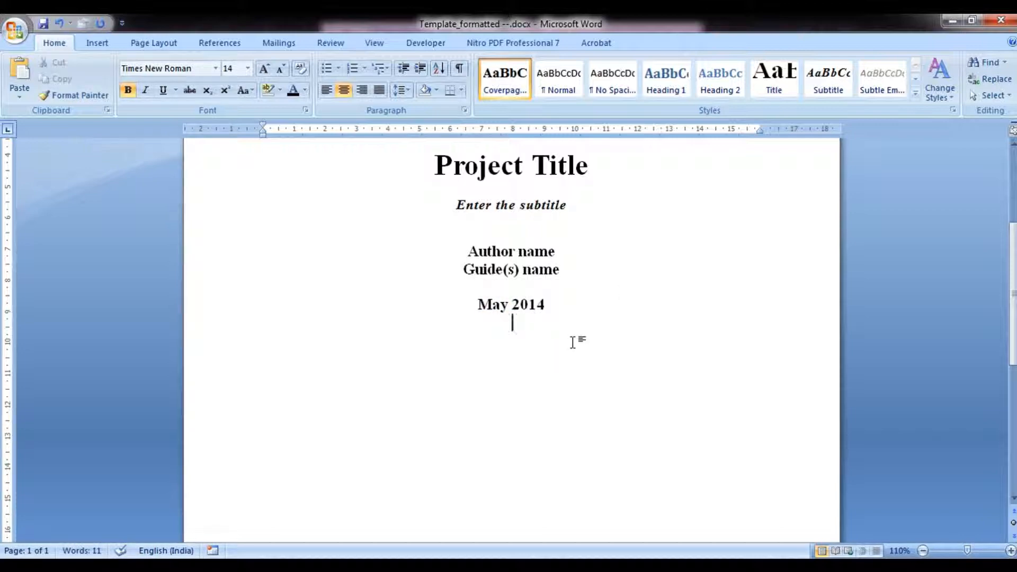
# Add blank lines and paste the dissertation statement with the faculty and university lines.
pyautogui.press('Return')
pyautogui.press('Return')
pyautogui.press('Return')
pyautogui.press('Return')
pyautogui.press('Return')
pyautogui.write('Dissertation submitted in partial fulfilment for the degree of Master of Technology in abcd (insert your degree title)   Faculty of Technology Abc University')
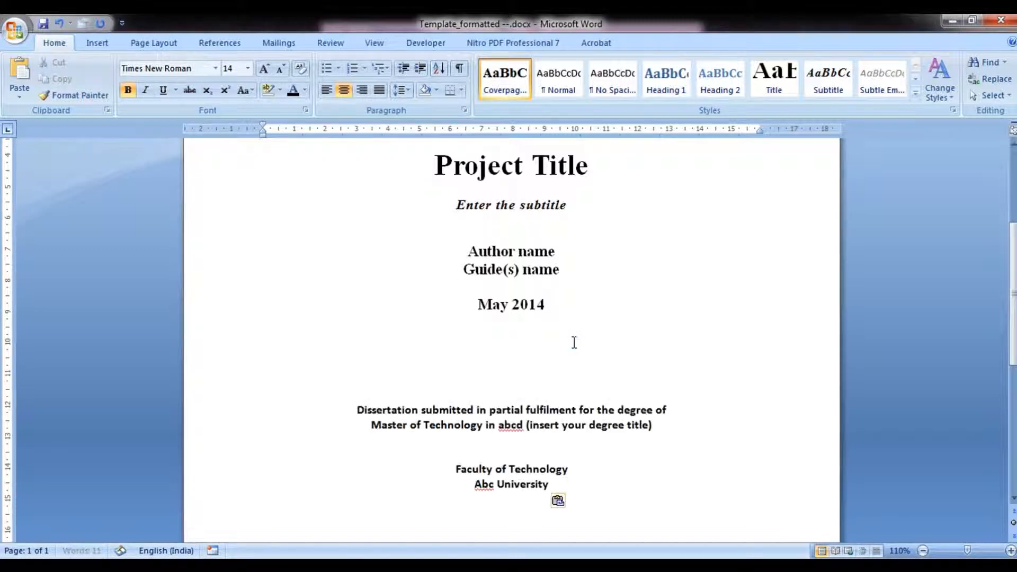
# Apply the Coverpage miscellaneous style to the pasted dissertation and university text.
pyautogui.click(486, 411)
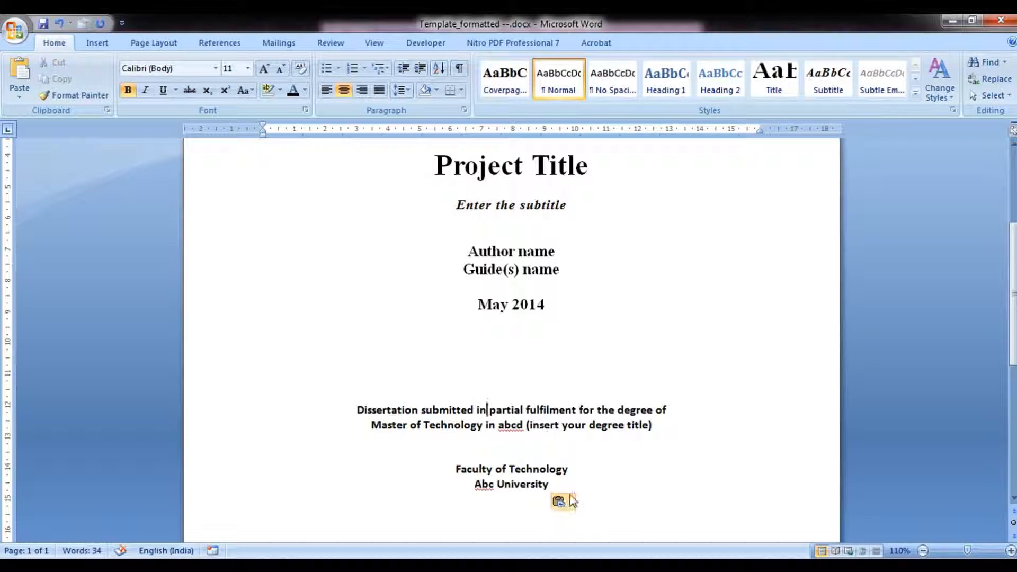
pyautogui.moveTo(355, 409); pyautogui.dragTo(572, 483)
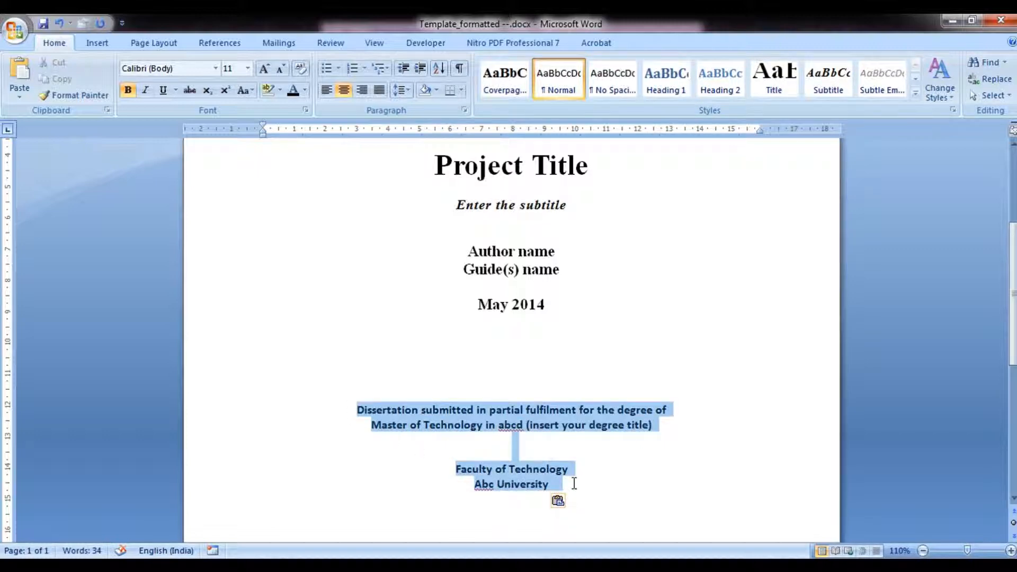
pyautogui.click(505, 84)
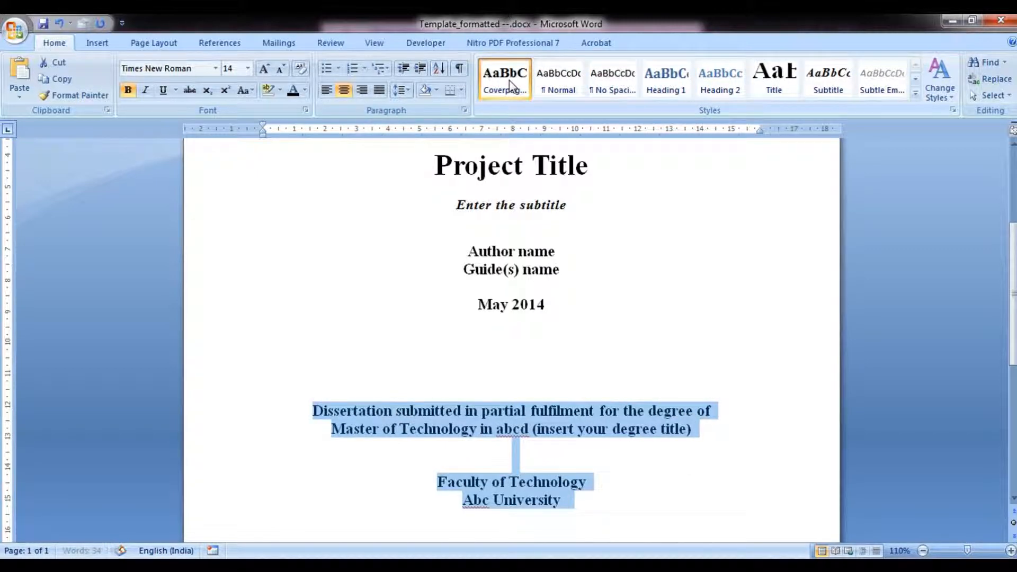
# Insert blank lines above the dissertation statement to push it towards the bottom of the page.
pyautogui.click(516, 360)
pyautogui.scroll(-2, 515, 365)
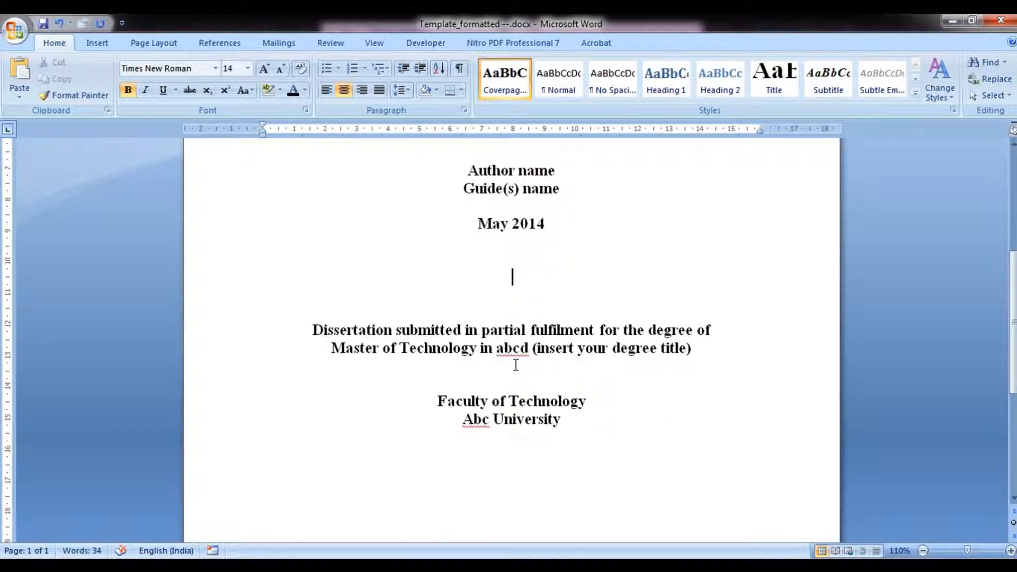
pyautogui.press('Return')
pyautogui.press('Return')
pyautogui.press('Return')
pyautogui.press('Return')
pyautogui.press('Return')
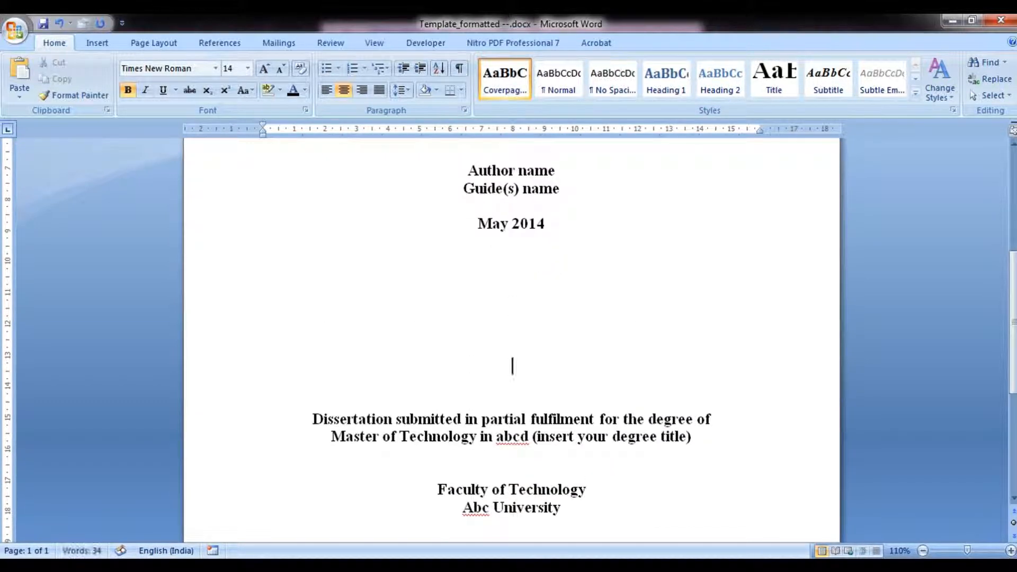
pyautogui.scroll(-6, 511, 339)
pyautogui.press('Return')
pyautogui.press('Return')
pyautogui.press('Return')
pyautogui.press('Return')
pyautogui.press('Return')
pyautogui.press('Return')
pyautogui.press('Return')
pyautogui.press('Return')
pyautogui.press('Return')
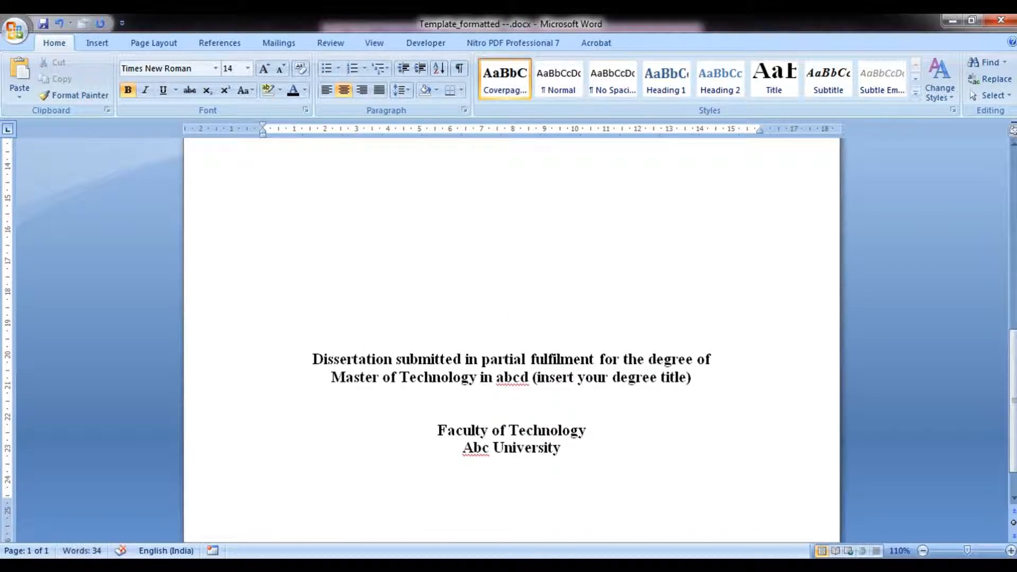
pyautogui.press('Return')
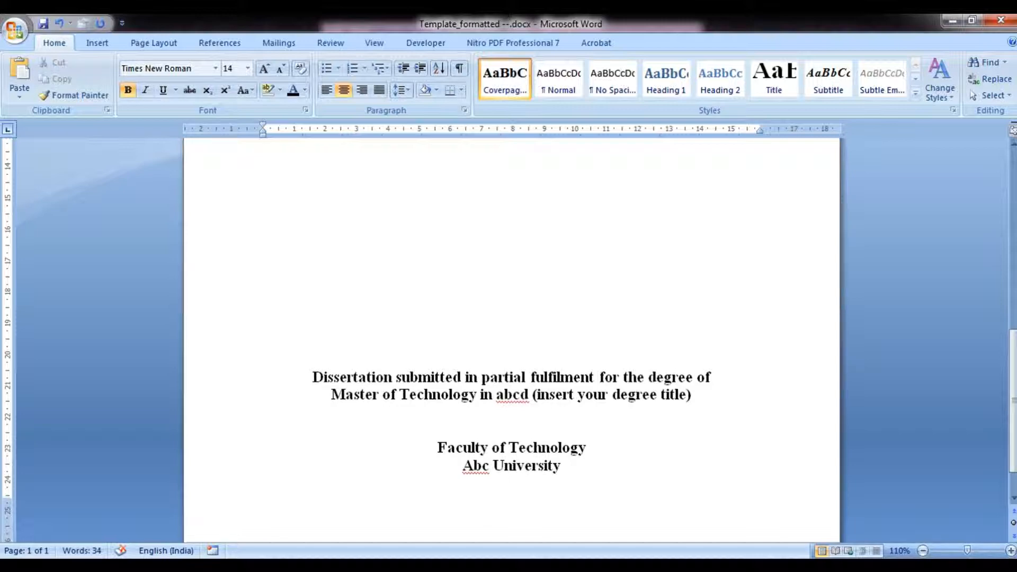
pyautogui.press('Return')
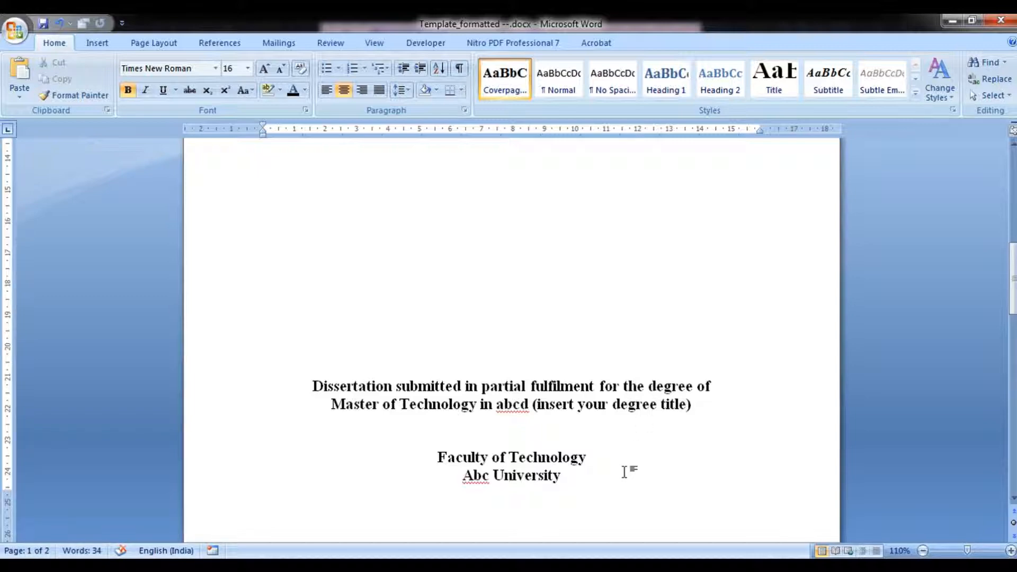
# Insert a page break and type 'Abstract' on the new page.
pyautogui.hotkey('ctrl', 'Return')
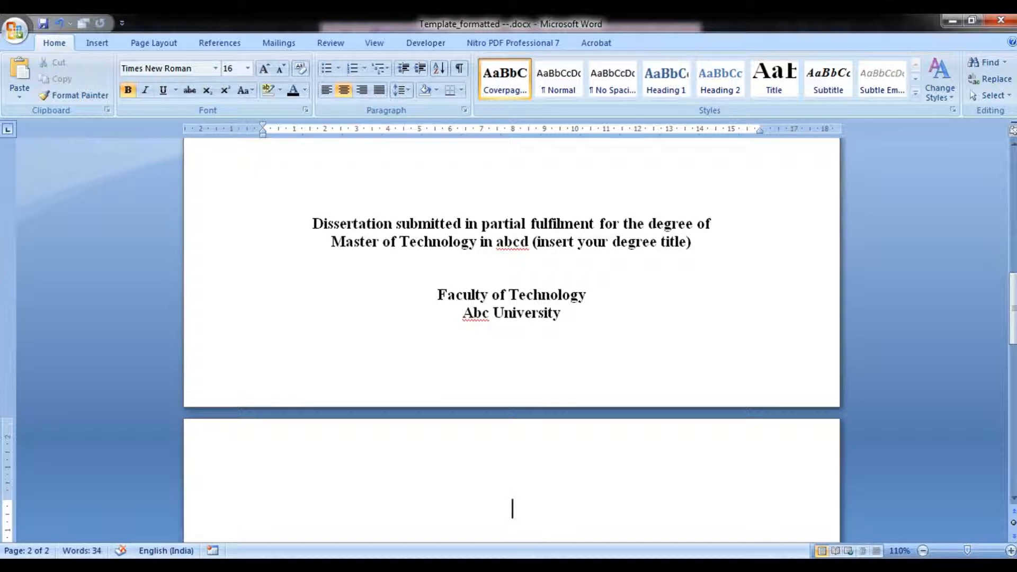
pyautogui.write('Abstract')
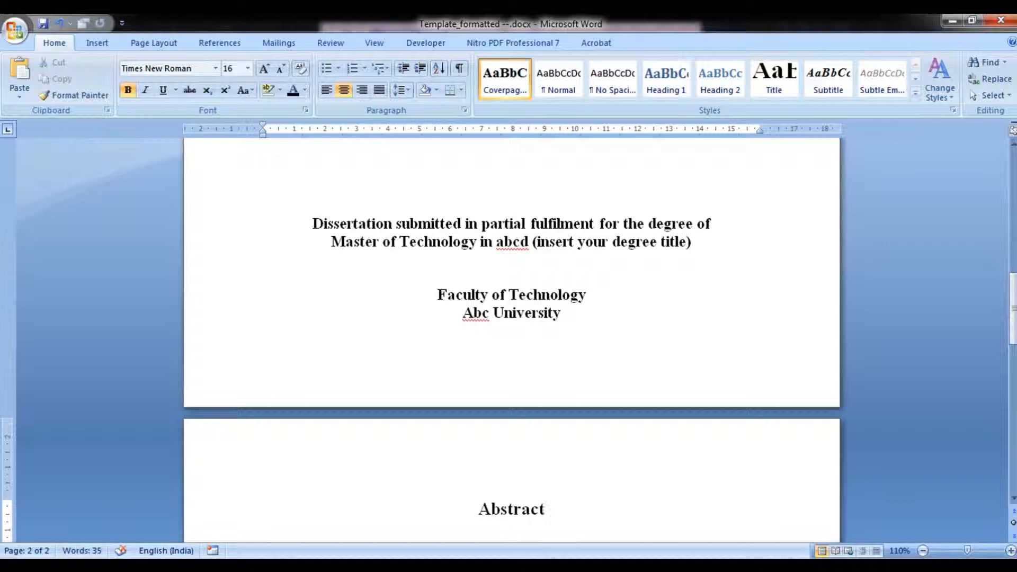
# Save the 'Abstract' heading as a new quick style named 'Unnumbered title 1' and open its modify options.
pyautogui.hotkey('shift', 'Home')
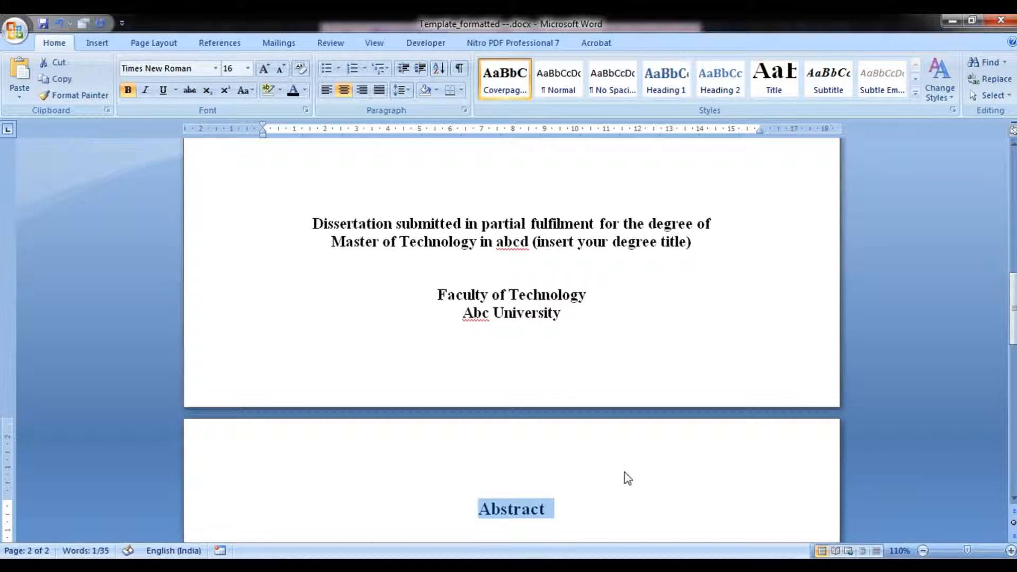
pyautogui.click(915, 96)
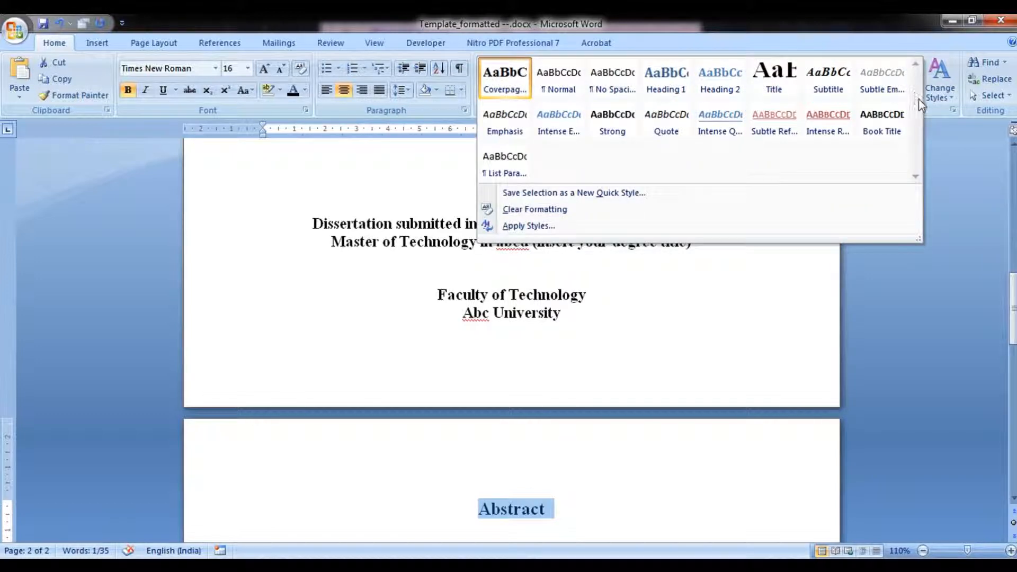
pyautogui.click(563, 194)
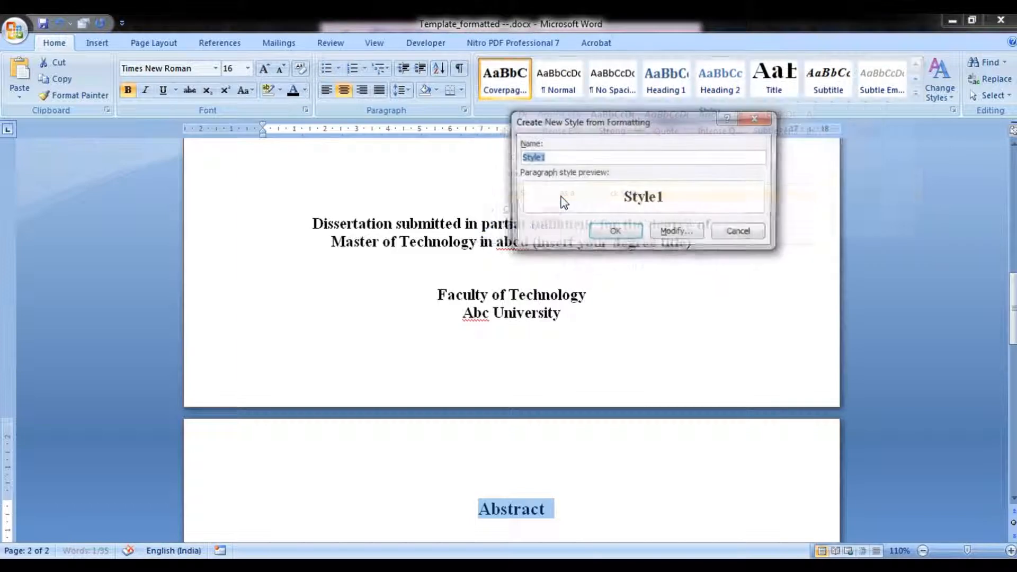
pyautogui.write('Unnumbered')
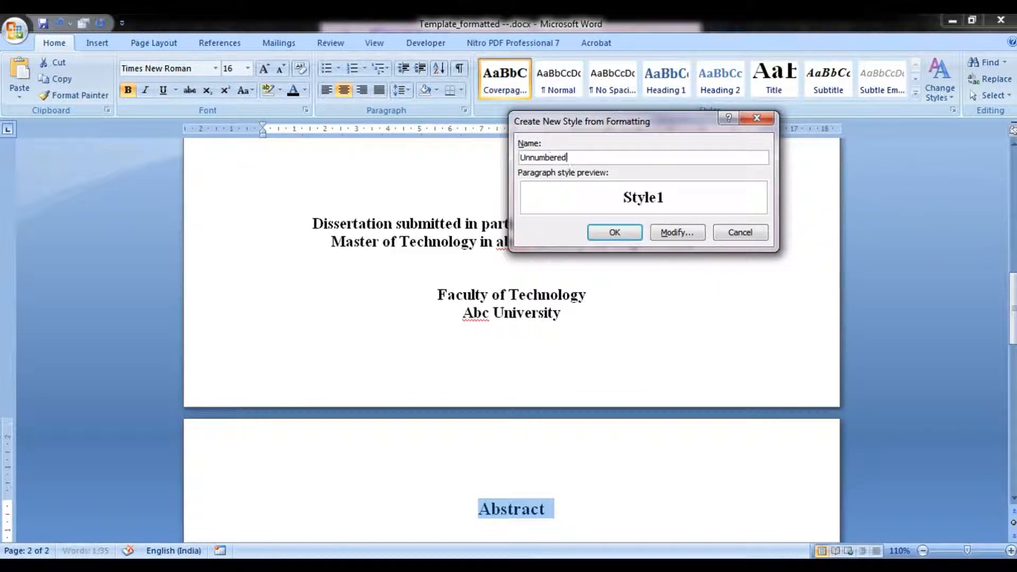
pyautogui.write(' titl')
pyautogui.click(661, 233)
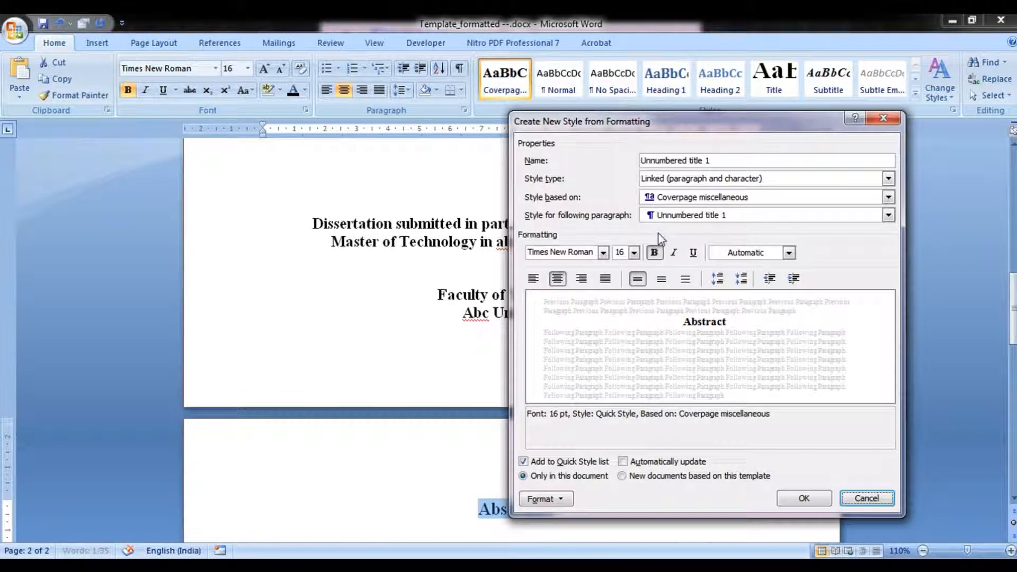
# Set the new style to left alignment, 14 pt, bold and Automatic font colour.
pyautogui.click(534, 279)
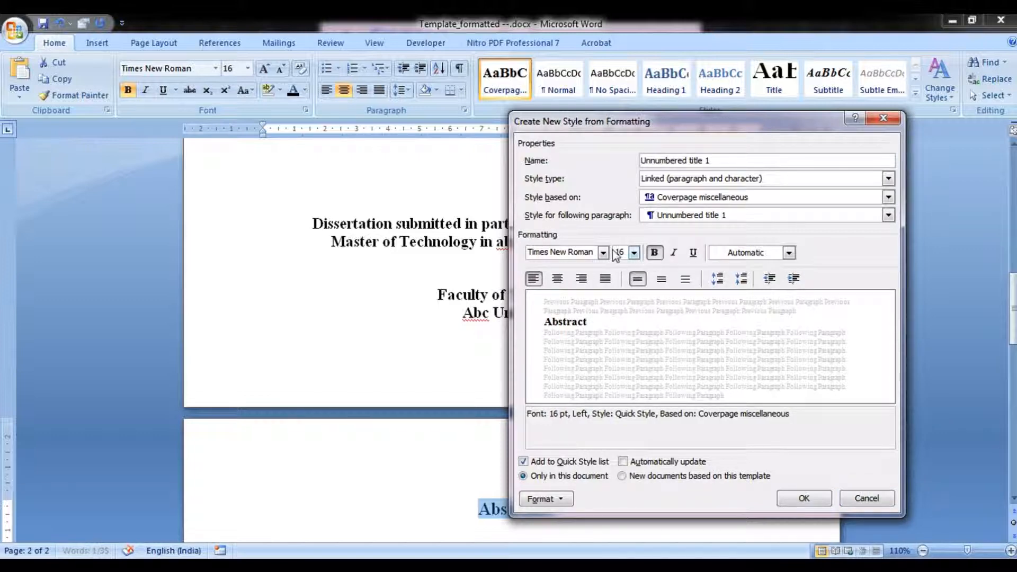
pyautogui.click(633, 253)
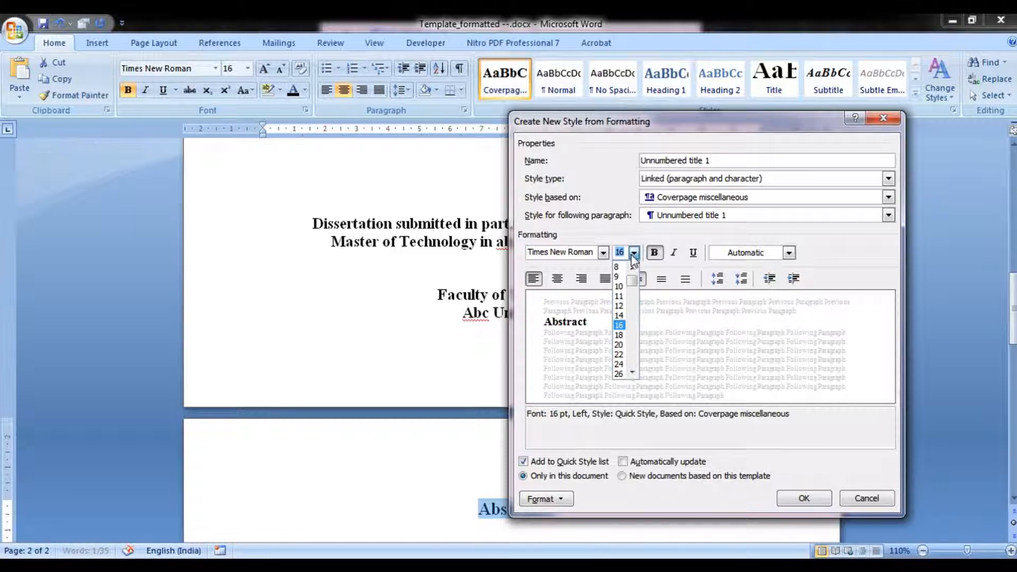
pyautogui.click(633, 254)
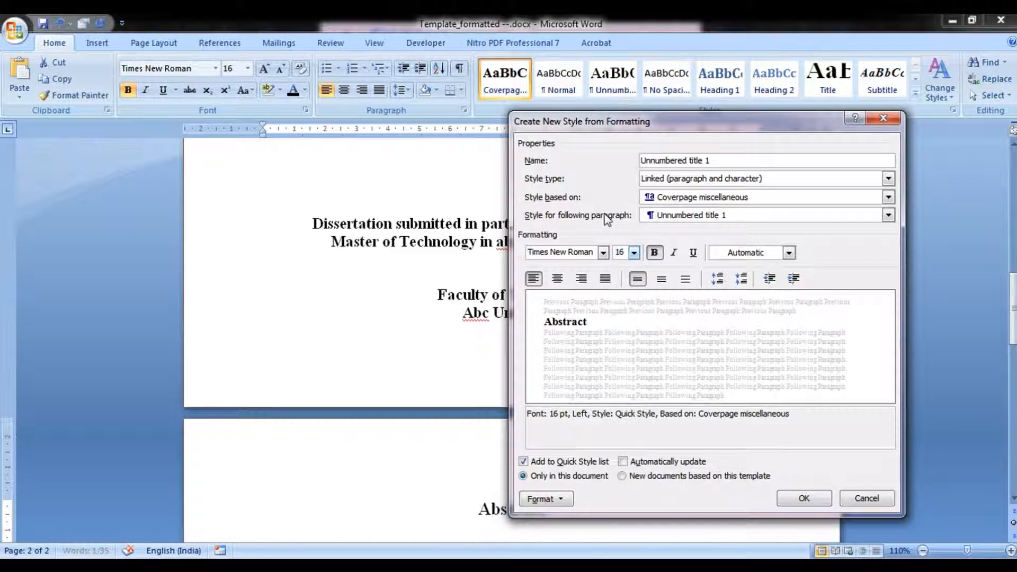
pyautogui.click(633, 253)
pyautogui.click(619, 313)
pyautogui.click(655, 254)
pyautogui.click(751, 254)
pyautogui.click(751, 268)
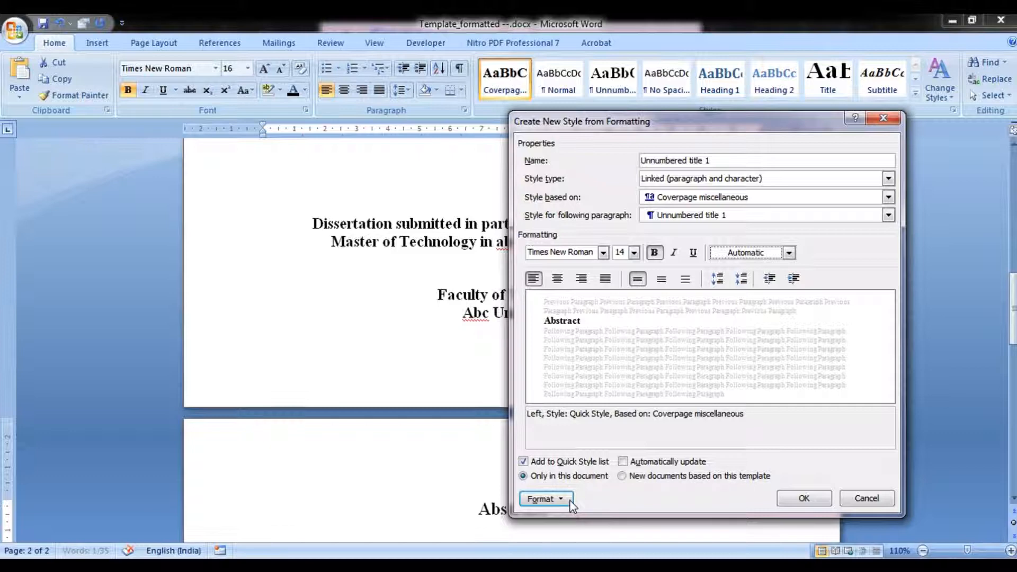
# Enable 'Page break before' in the paragraph settings of the new 'Unnumbered title 1' style.
pyautogui.click(720, 160)
pyautogui.moveTo(719, 160); pyautogui.dragTo(633, 160)
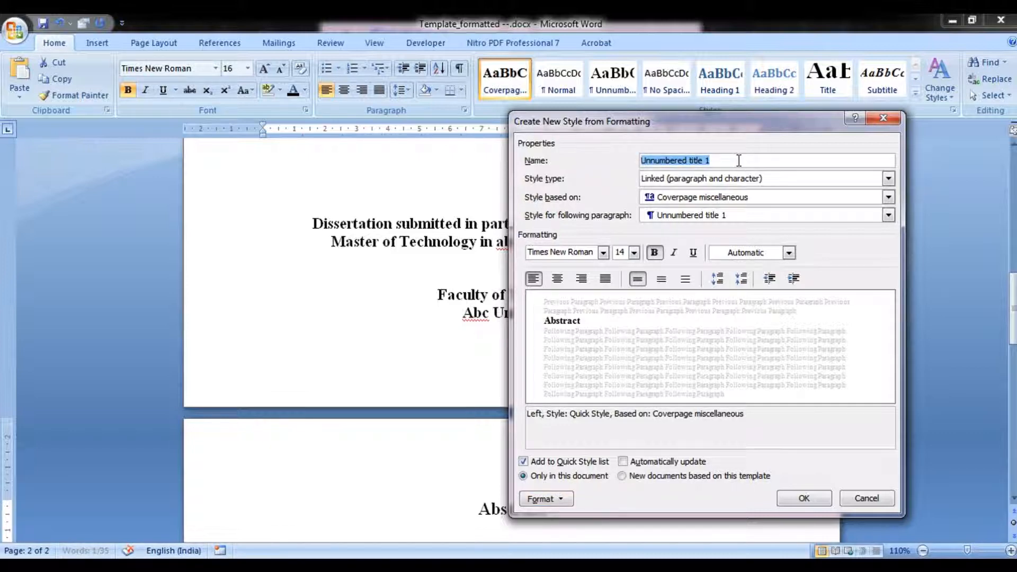
pyautogui.click(560, 500)
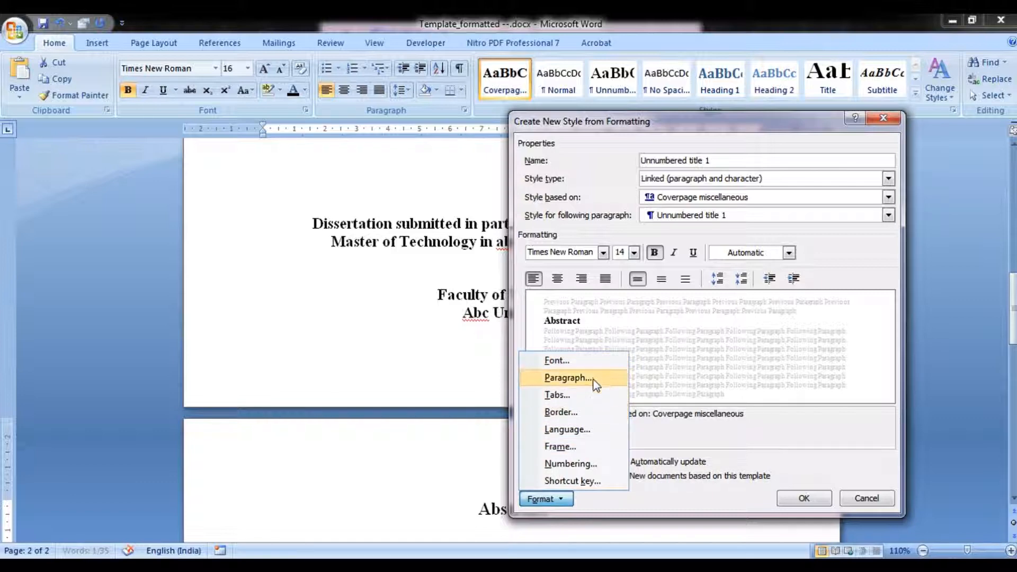
pyautogui.click(566, 378)
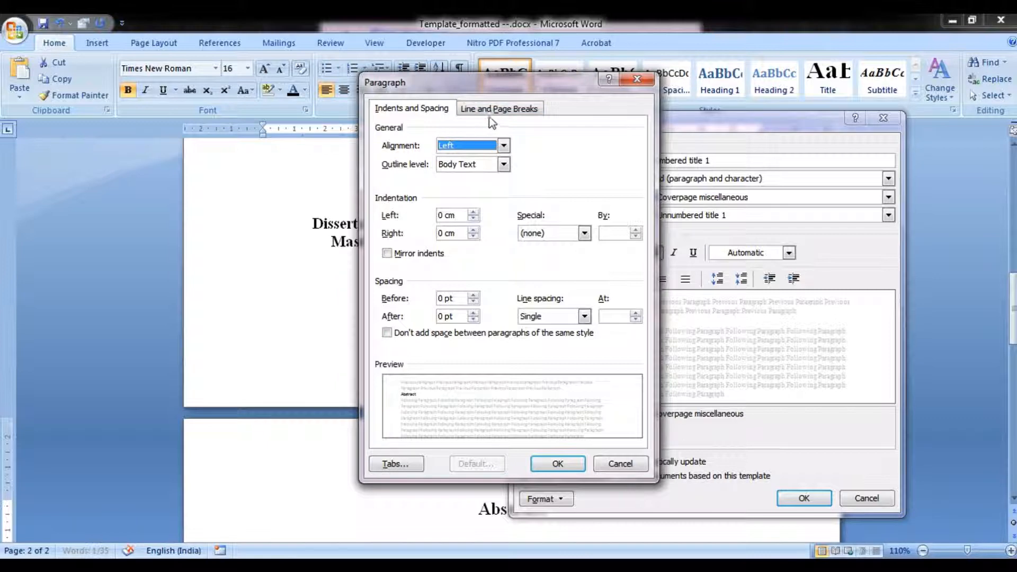
pyautogui.click(511, 113)
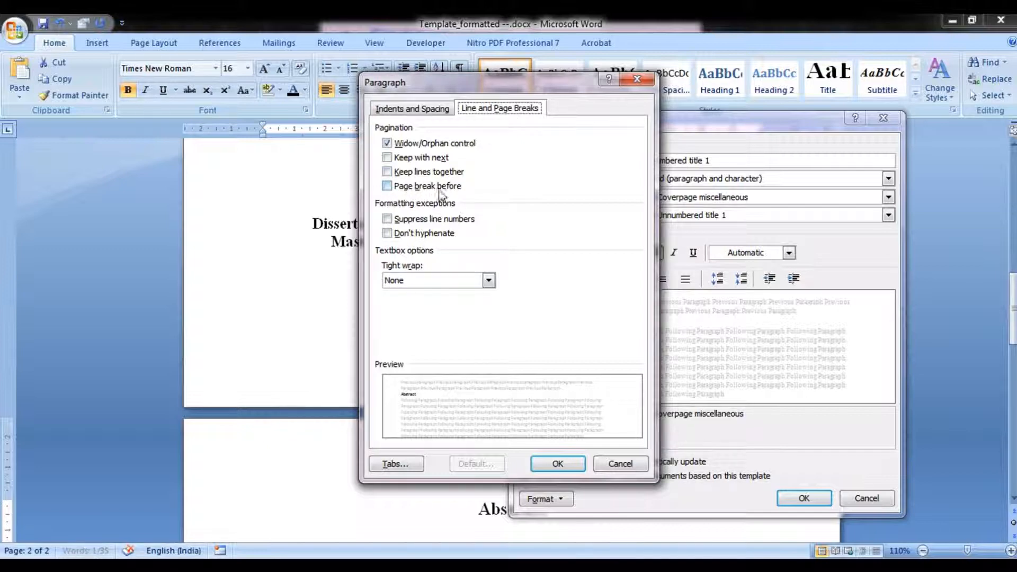
pyautogui.click(392, 187)
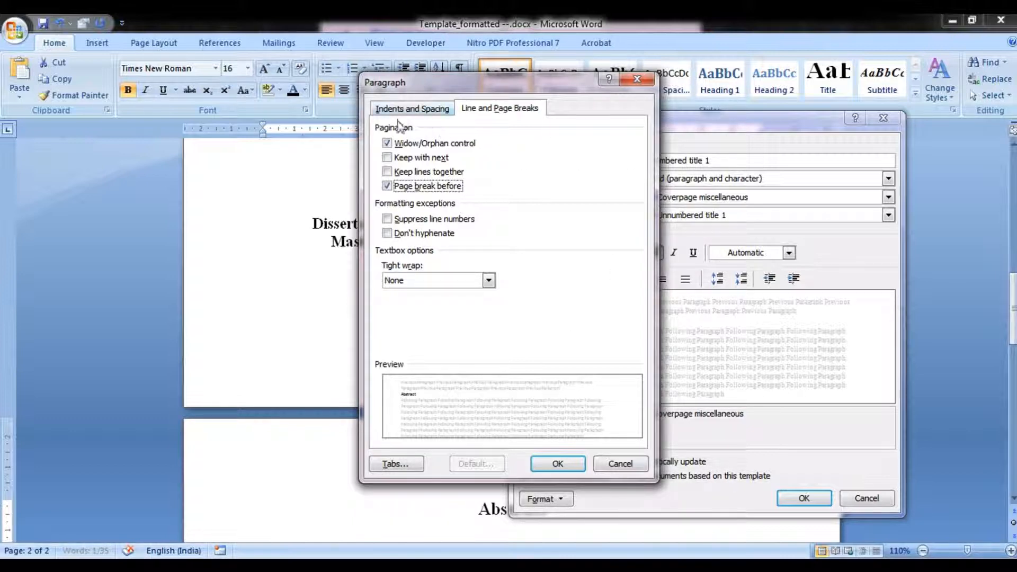
# Set the new style's line spacing to 1.5 lines and create the style.
pyautogui.click(419, 113)
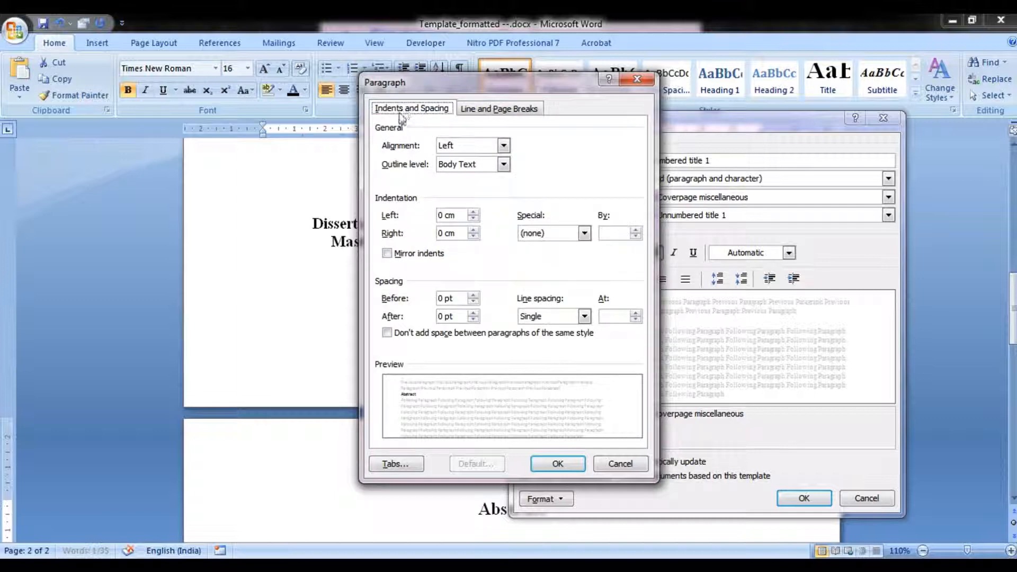
pyautogui.click(570, 316)
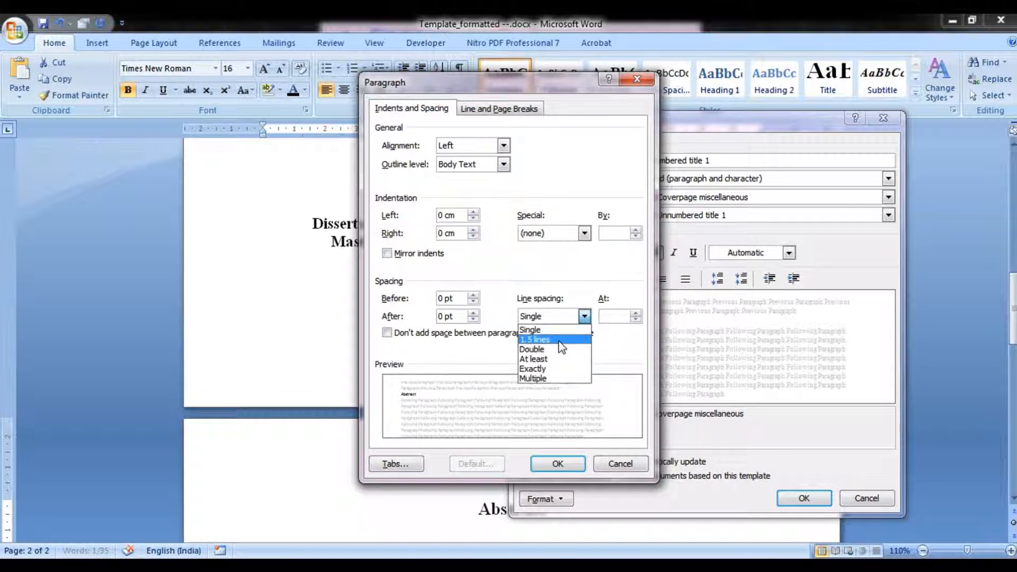
pyautogui.click(559, 340)
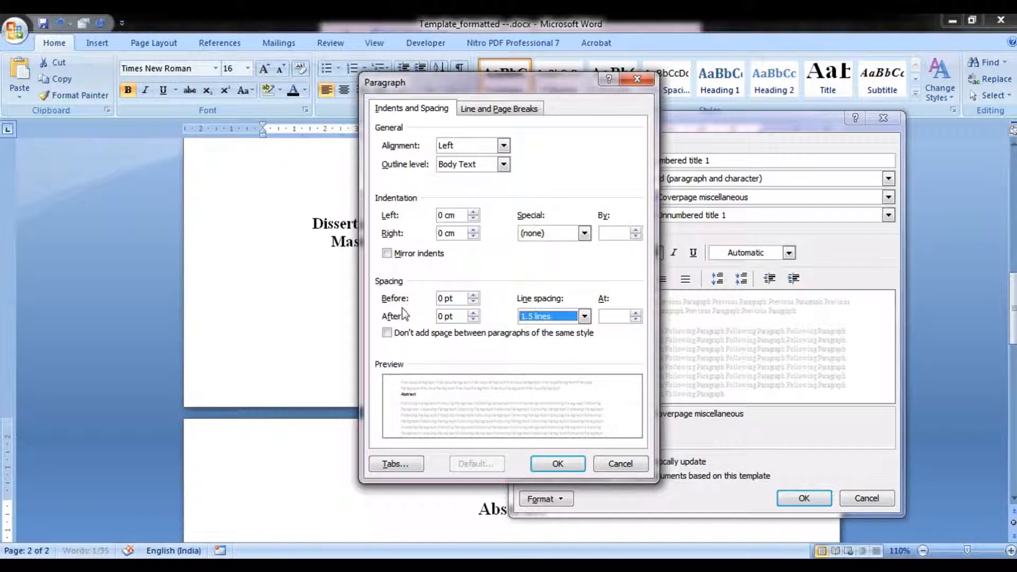
pyautogui.click(556, 318)
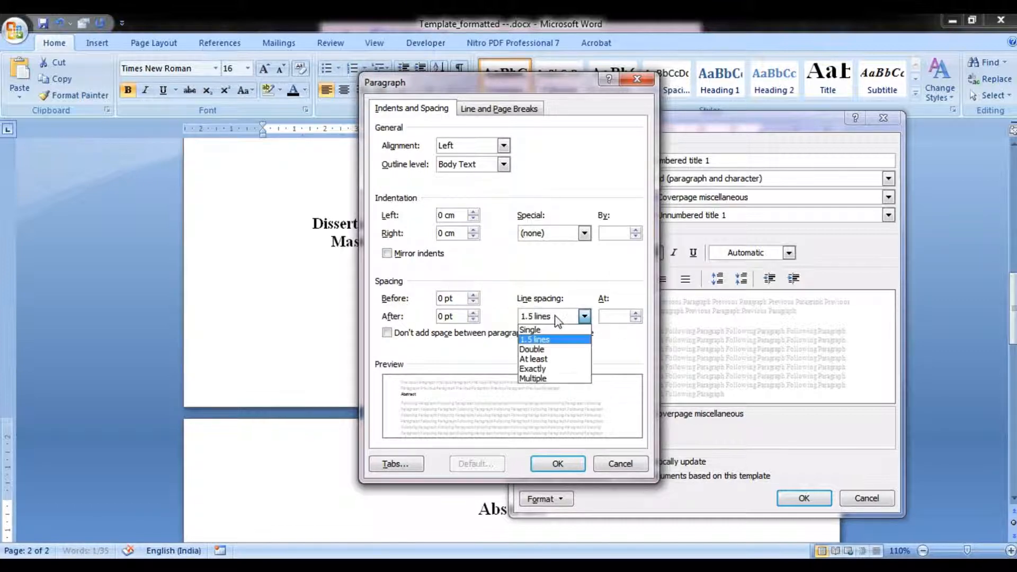
pyautogui.click(552, 342)
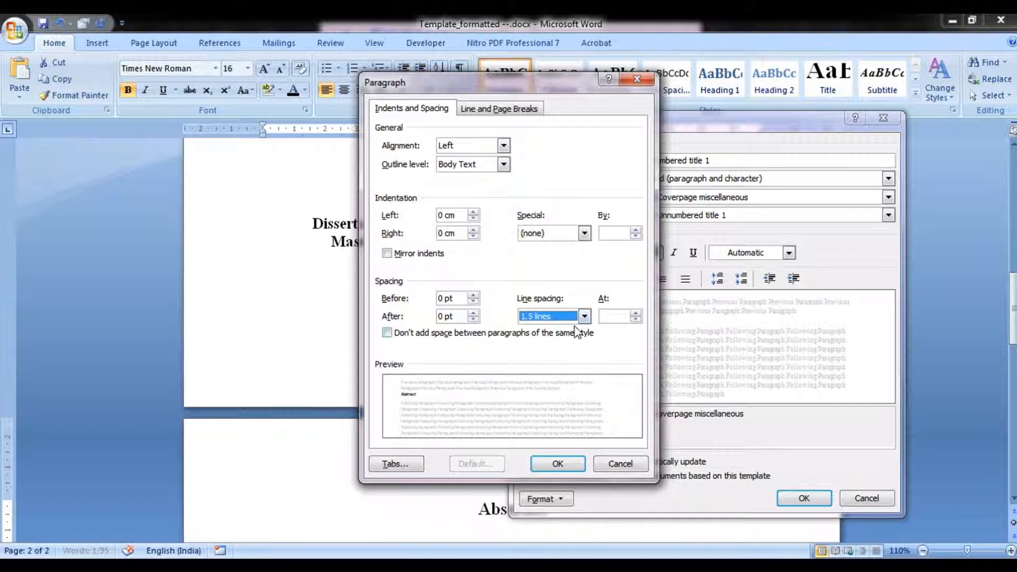
pyautogui.click(570, 466)
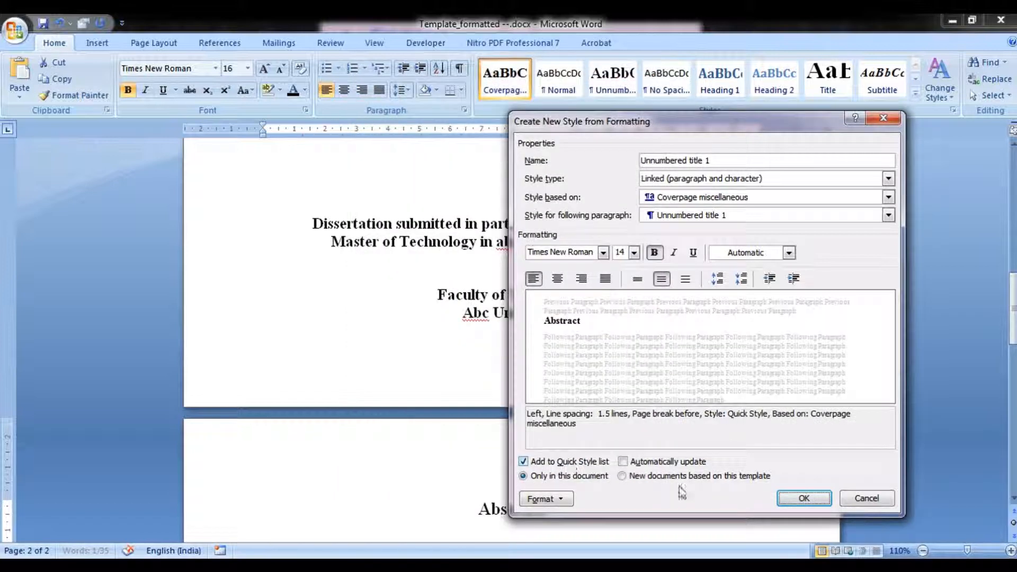
pyautogui.click(804, 498)
# Insert page breaks after the 'Abstract' heading to start following pages.
pyautogui.scroll(-5, 717, 461)
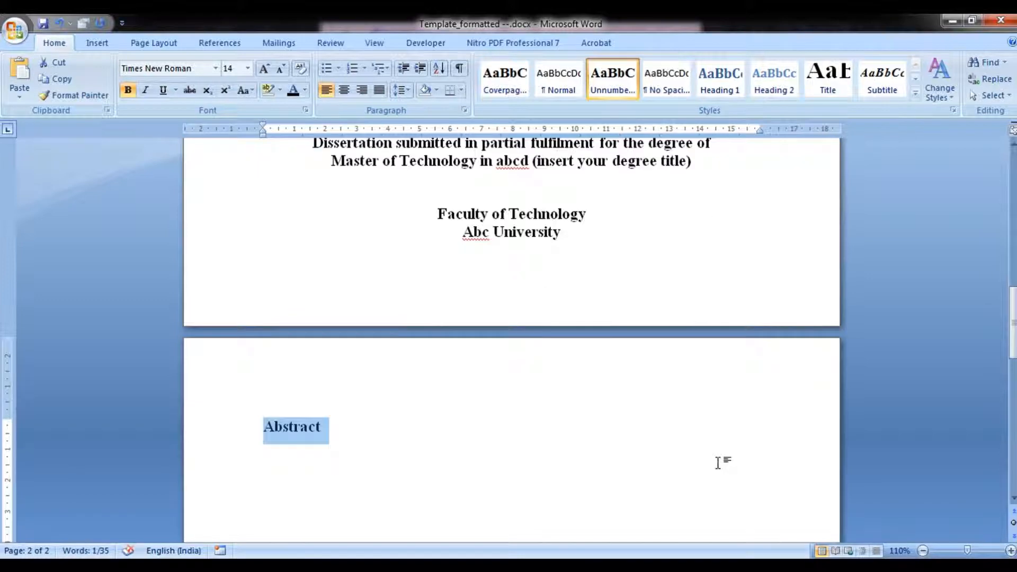
pyautogui.click(336, 312)
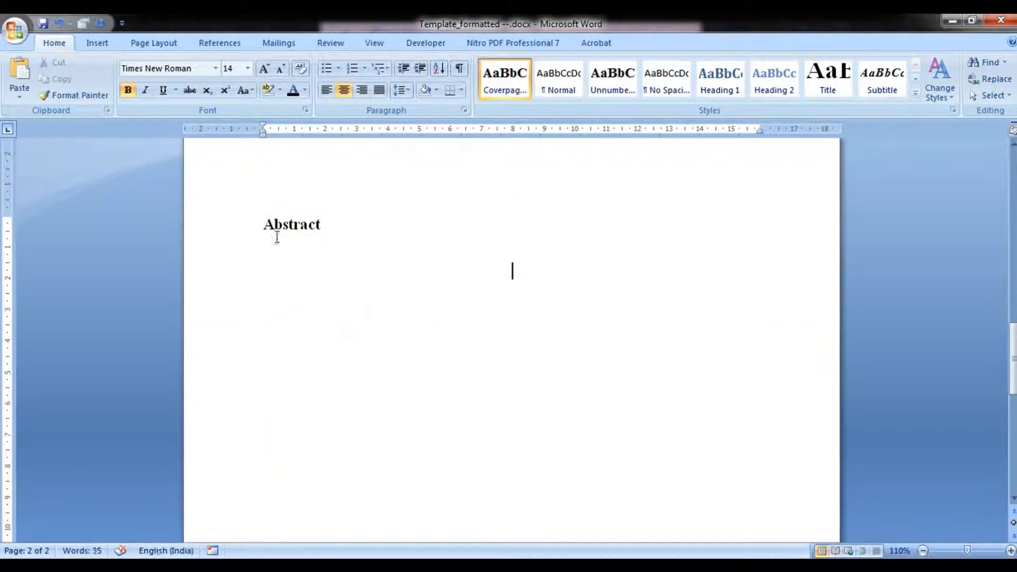
pyautogui.click(290, 226)
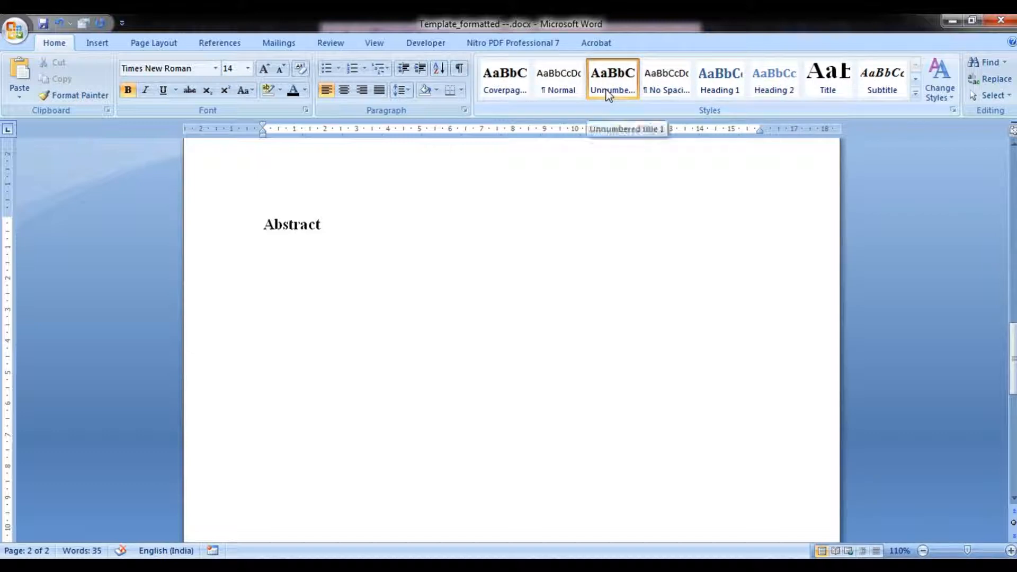
pyautogui.click(387, 223)
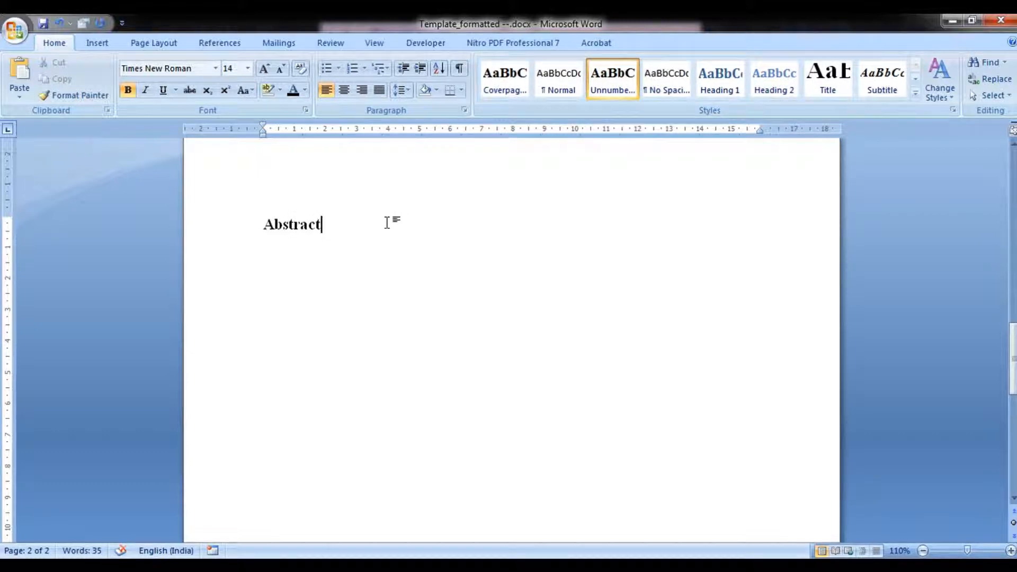
pyautogui.hotkey('ctrl', 'Return')
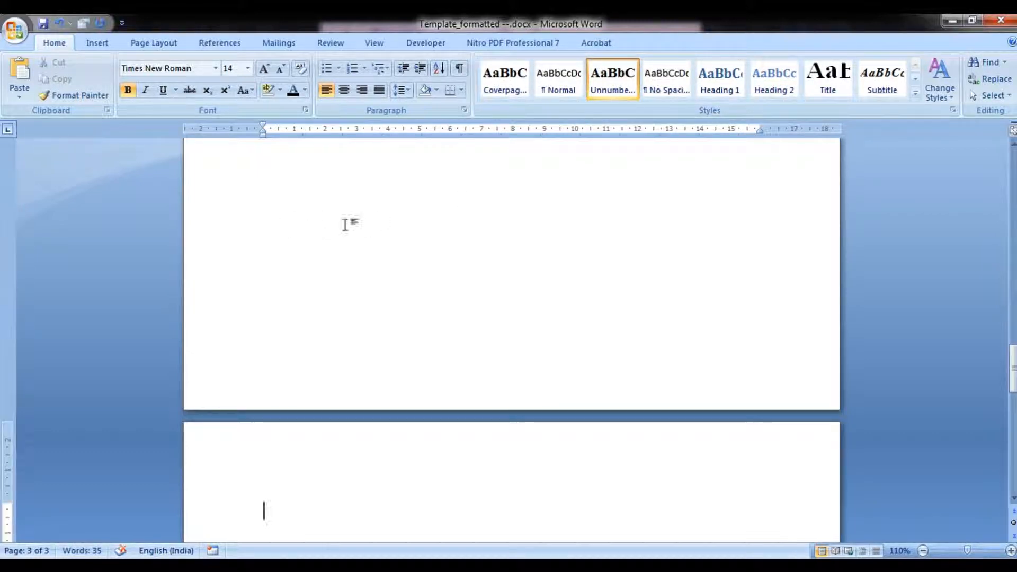
pyautogui.scroll(3, 343, 219)
pyautogui.click(334, 200)
pyautogui.click(306, 220)
pyautogui.click(347, 173)
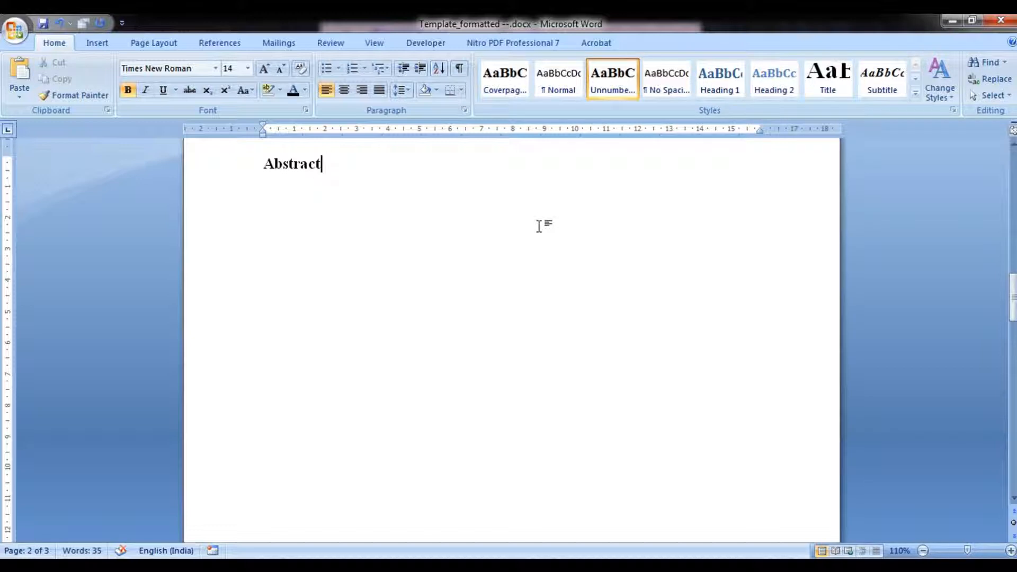
pyautogui.hotkey('ctrl', 'Return')
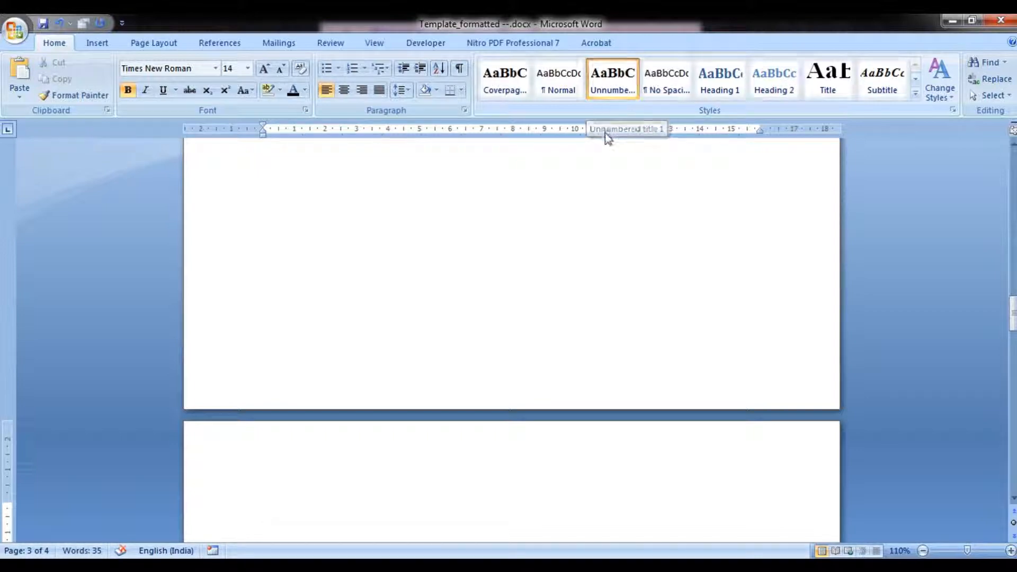
# Try applying the Normal style to the 'Abstract' heading and undo it.
pyautogui.scroll(5, 648, 223)
pyautogui.scroll(6, 648, 222)
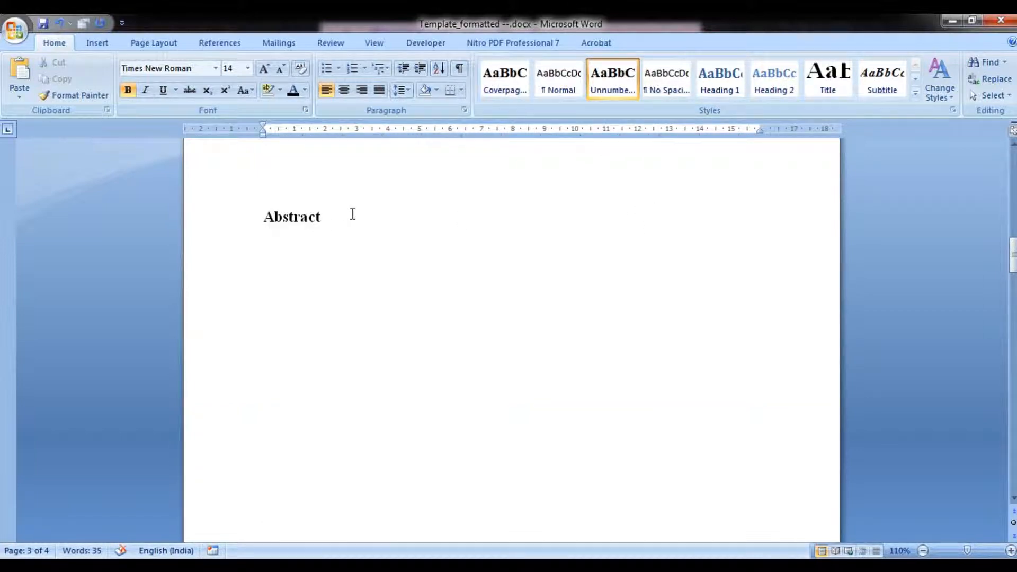
pyautogui.click(350, 214)
pyautogui.click(550, 91)
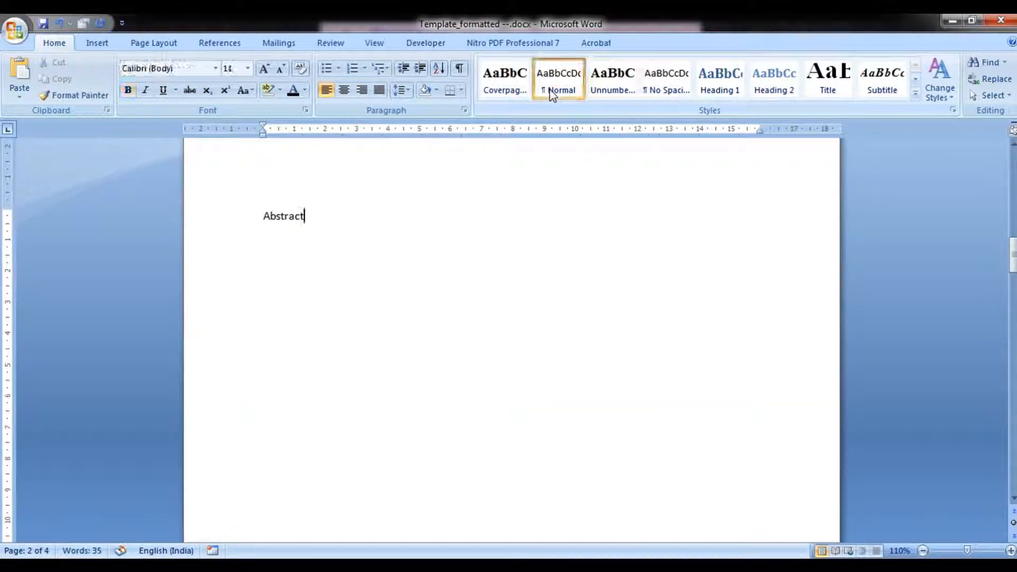
pyautogui.hotkey('ctrl', 'z')
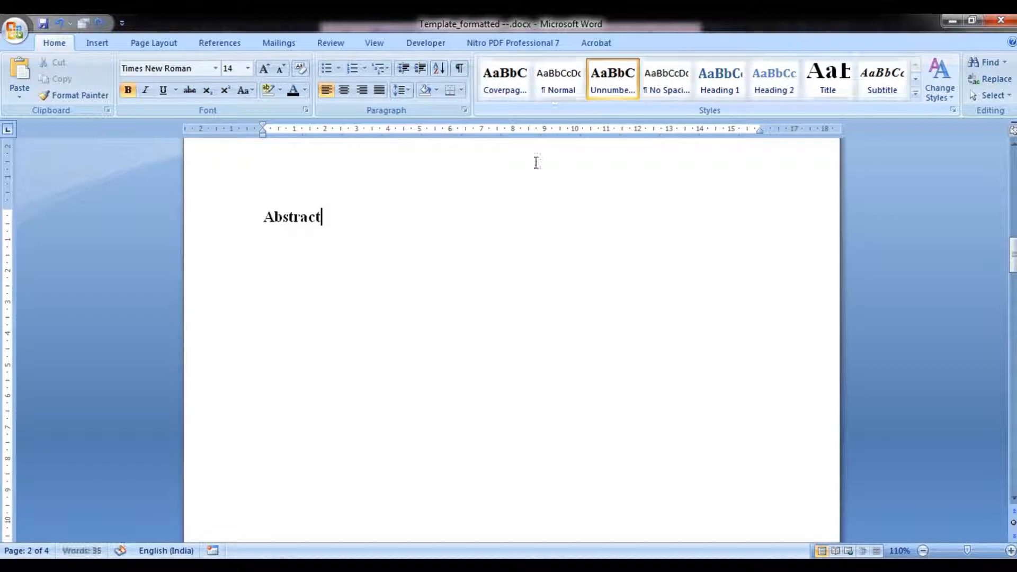
# Apply the Normal style to the empty paragraph after the 'Abstract' heading.
pyautogui.scroll(-10, 533, 179)
pyautogui.click(263, 510)
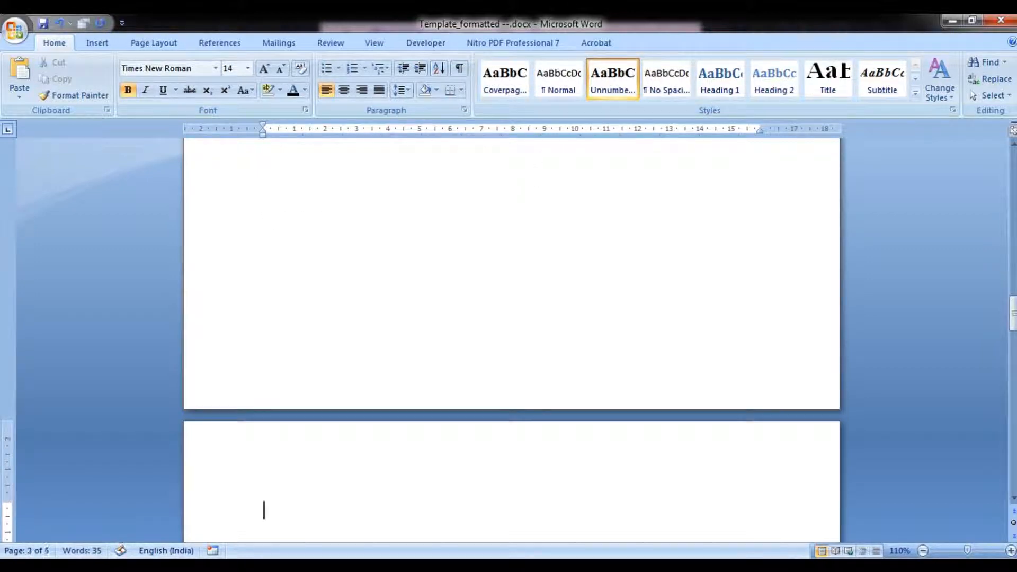
pyautogui.click(559, 91)
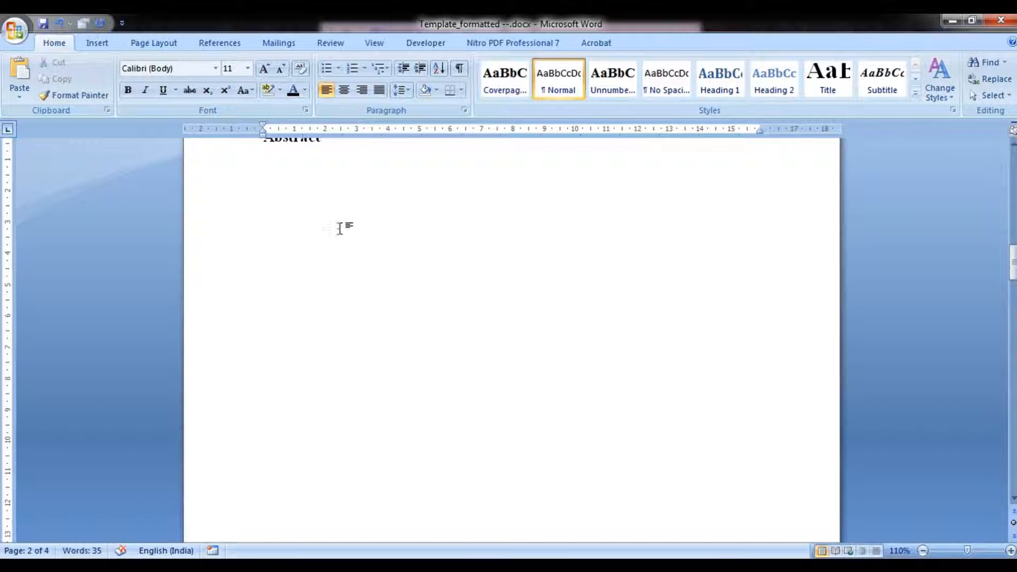
# Modify the Normal style to Times New Roman, 12 pt, justified alignment and Automatic font colour.
pyautogui.scroll(3, 348, 220)
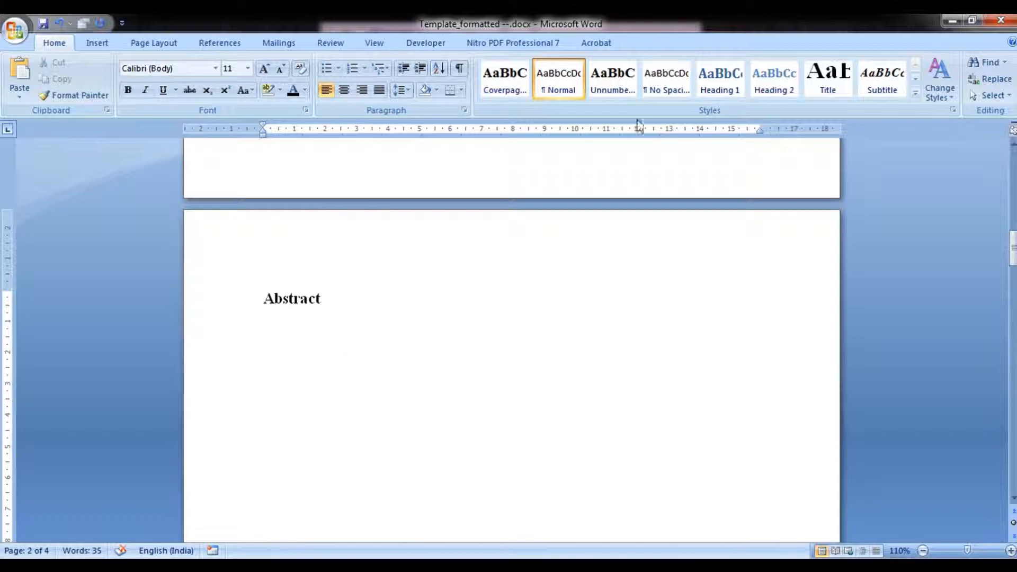
pyautogui.rightClick(572, 85)
pyautogui.click(614, 110)
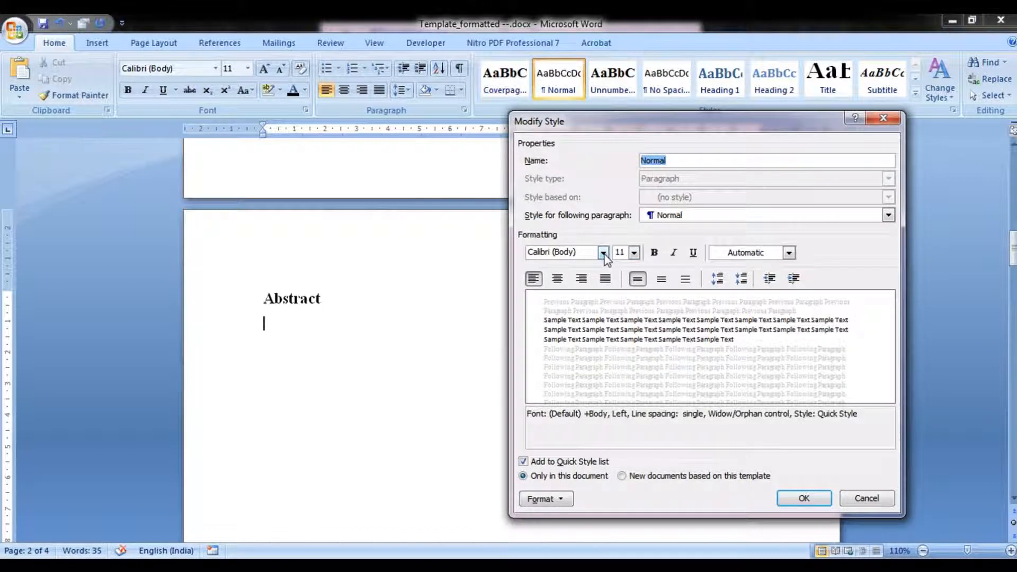
pyautogui.click(603, 252)
pyautogui.click(601, 298)
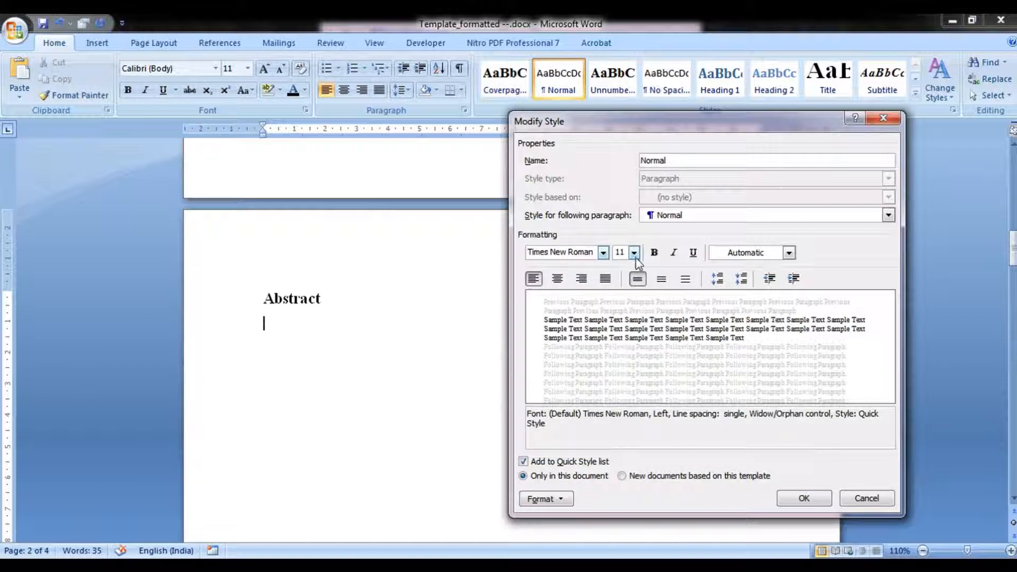
pyautogui.click(635, 255)
pyautogui.click(618, 306)
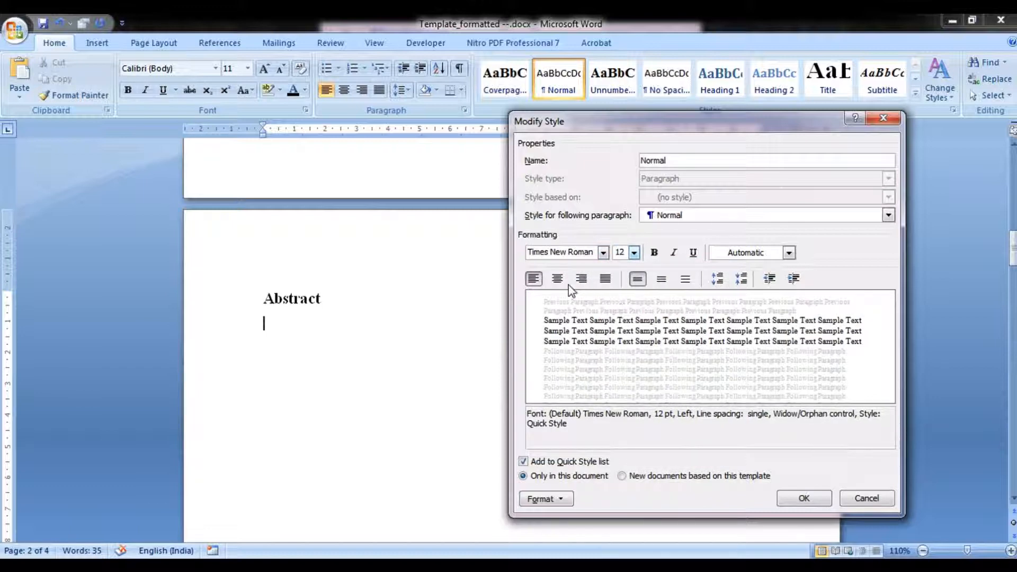
pyautogui.click(607, 279)
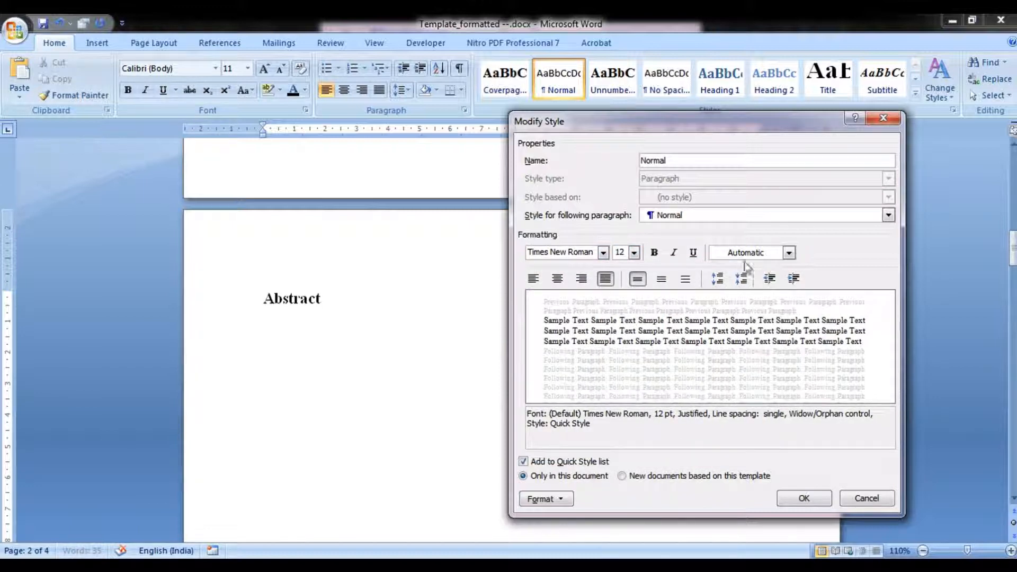
pyautogui.click(788, 252)
pyautogui.click(543, 416)
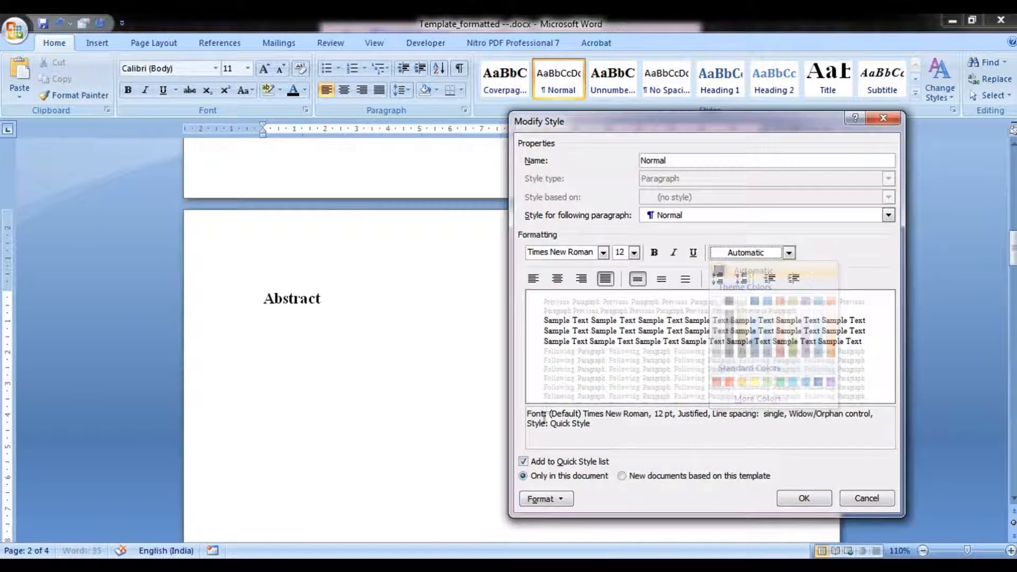
# Set the Normal style's line spacing to 1.5 lines and save the style changes.
pyautogui.click(567, 505)
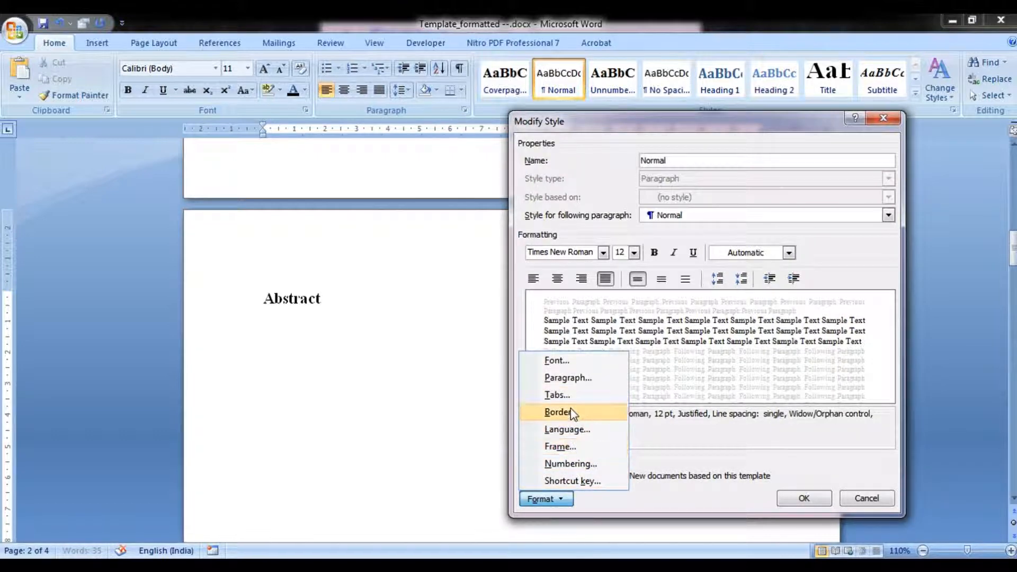
pyautogui.click(568, 377)
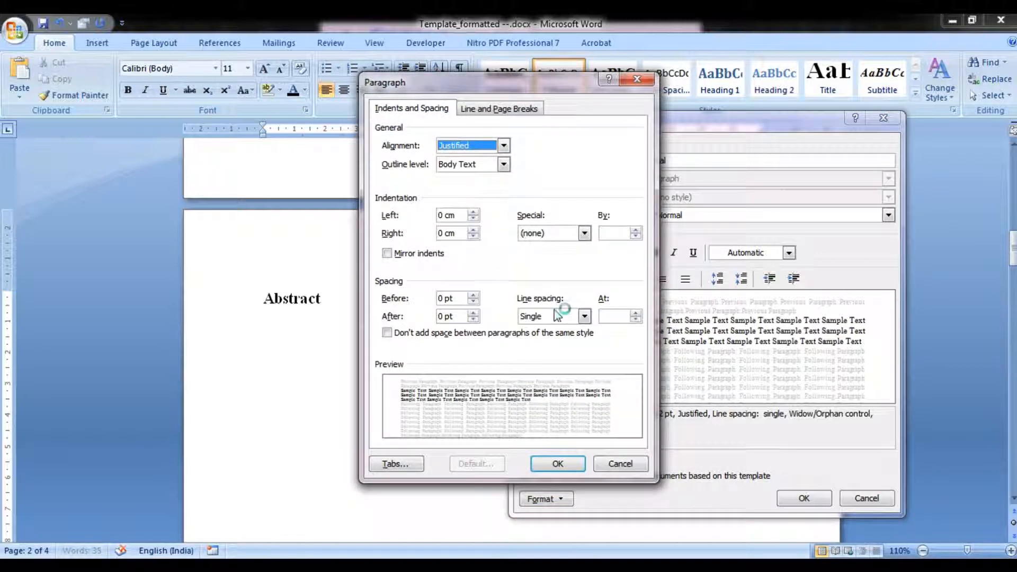
pyautogui.click(554, 312)
pyautogui.click(545, 341)
pyautogui.click(539, 464)
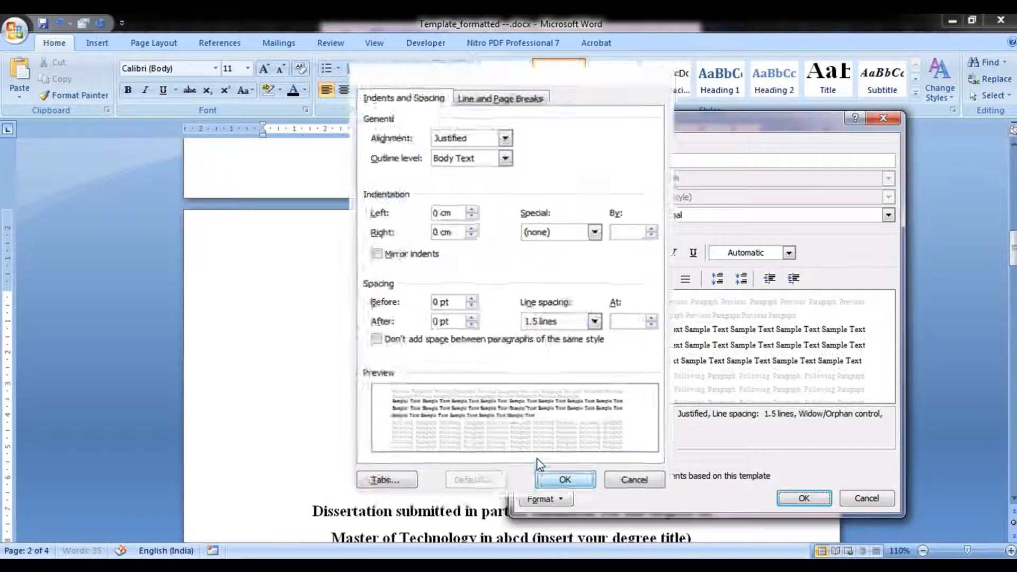
pyautogui.click(804, 498)
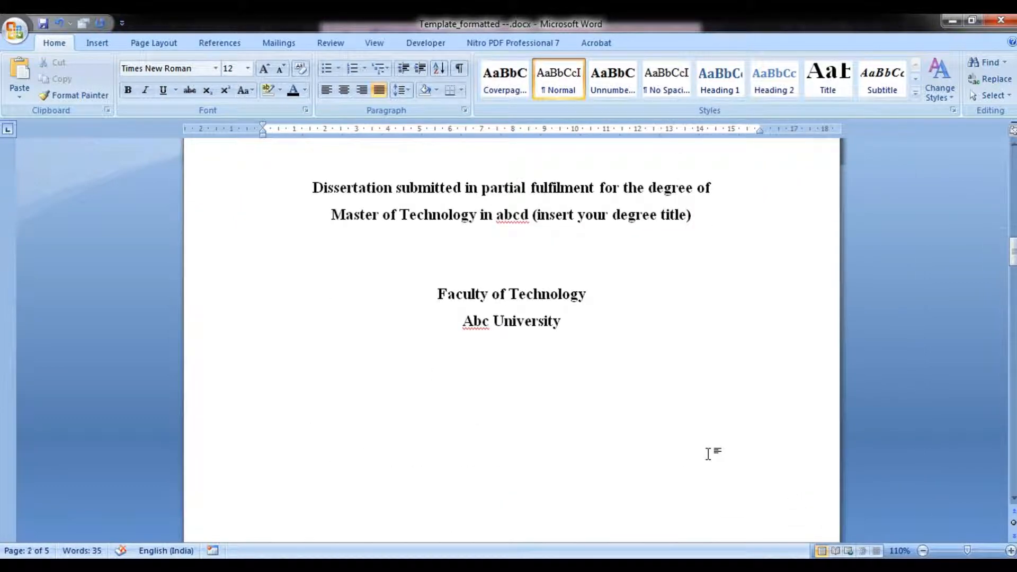
# Type 'Abstract is brief decription' as body text below the 'Abstract' heading.
pyautogui.moveTo(1013, 259); pyautogui.dragTo(1007, 313)
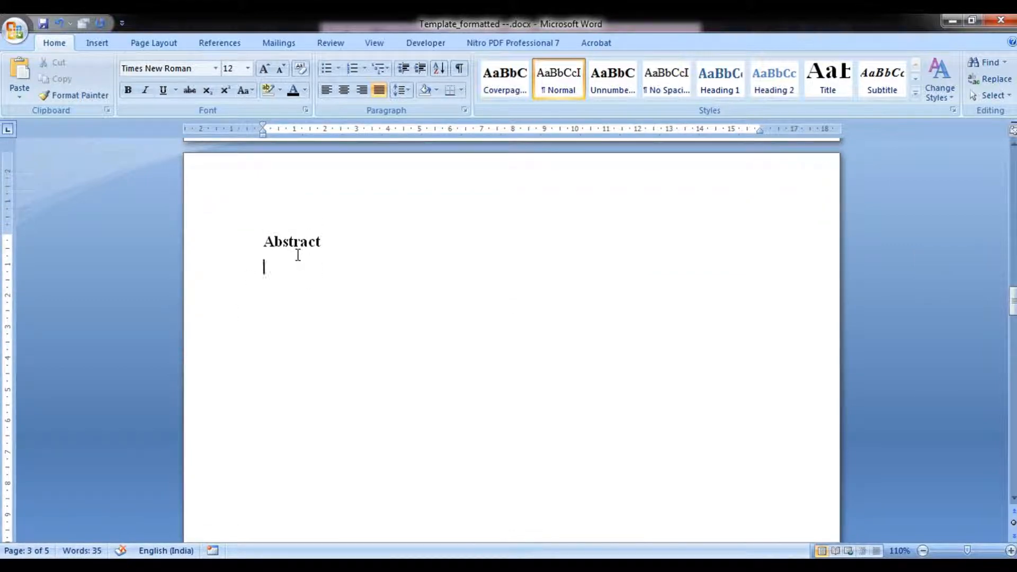
pyautogui.write('Abstract is brief decription')
pyautogui.scroll(1, 497, 370)
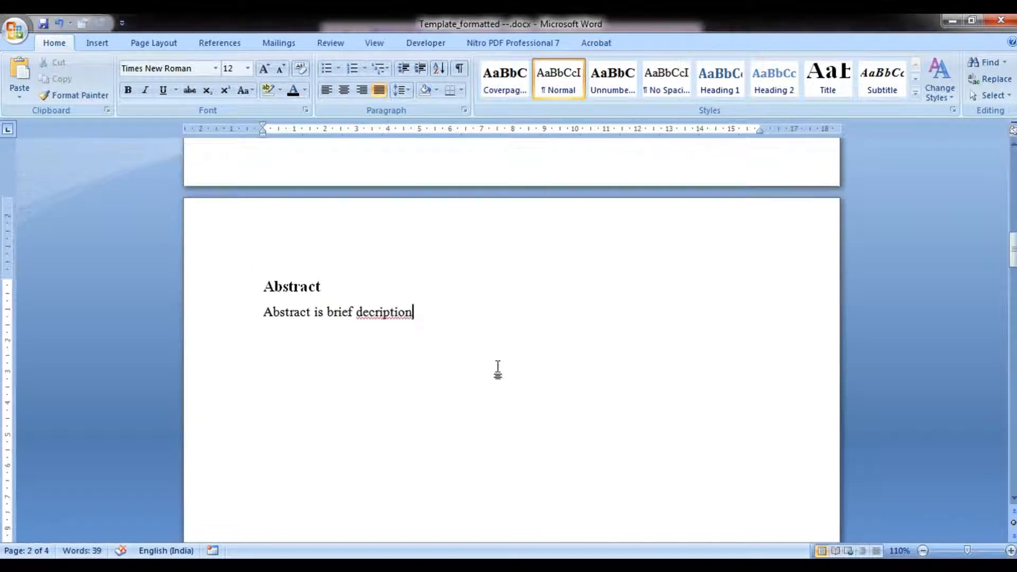
# Correct the misspelled word to 'description' and extend the abstract sentence with 'within one page.'.
pyautogui.rightClick(409, 316)
pyautogui.click(430, 346)
pyautogui.write('with')
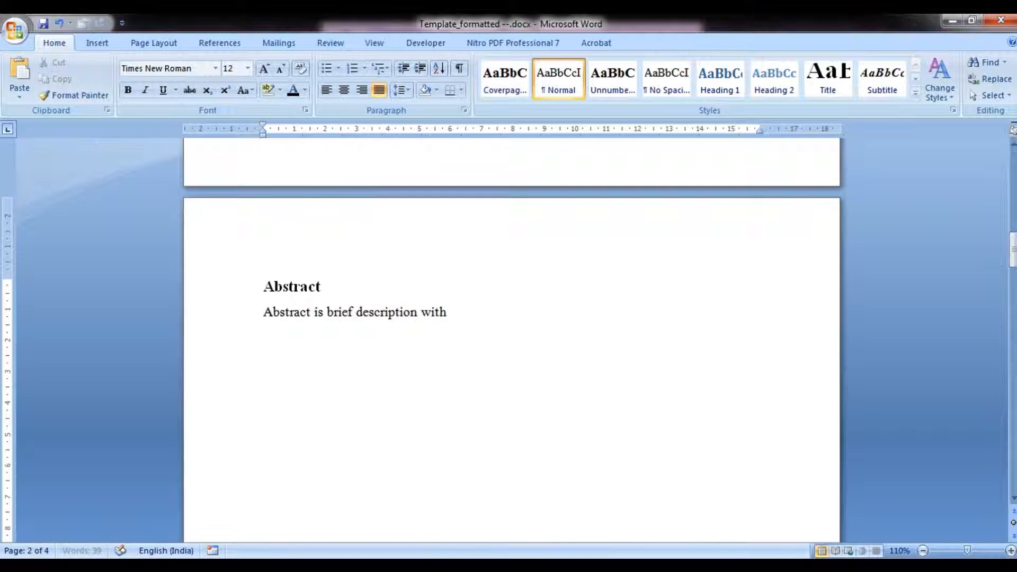
pyautogui.write('in one ')
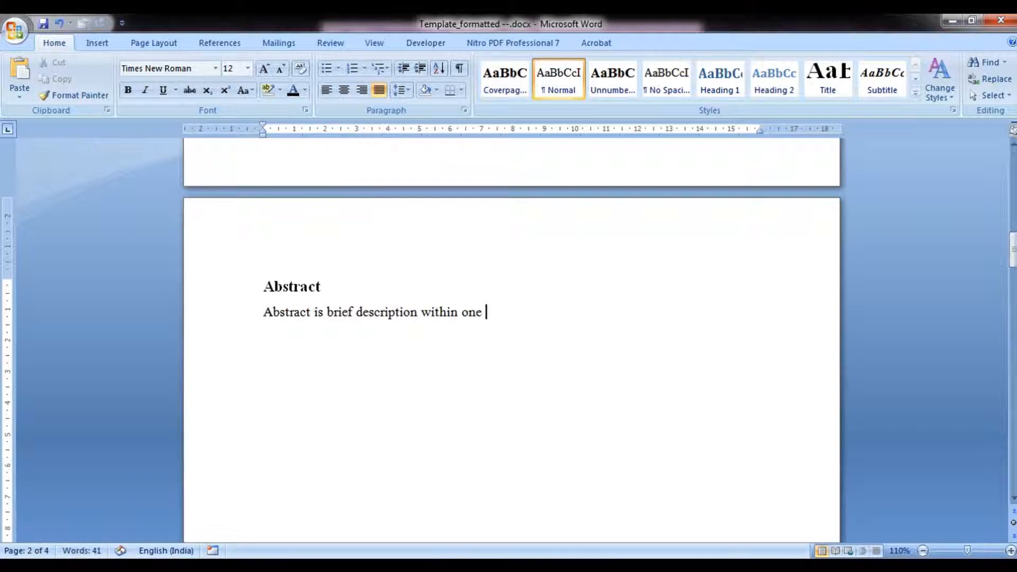
pyautogui.write('page.')
# Paste the remaining abstract text below the opening sentence.
pyautogui.write('Style used for the titles is ‘Unnumbered titles 1’. The organization of the style ‘Unnumbered titles 1’ is such that it automatically starts from the new page. The text in the body is entered using ‘Normal’ style.  Generally the numbering in pre-documentation part is done in Arabic style. Hence, it is necessary to select the style by doubling clicking on footer area and then selecting the respective style from the ‘Page Number’ tab under ‘Design’ ribbon.  Abstract shall generally consist of the following components: Problem: What you tackled, and why this needed a solution. Objectives: What you set out to achieve, and how this addressed the problem. Methodology: How you went about solving the problem. Achievements: What you managed to achieve, and how far it meets your objectives. Conclusion: Discussing wider implications of the results.')
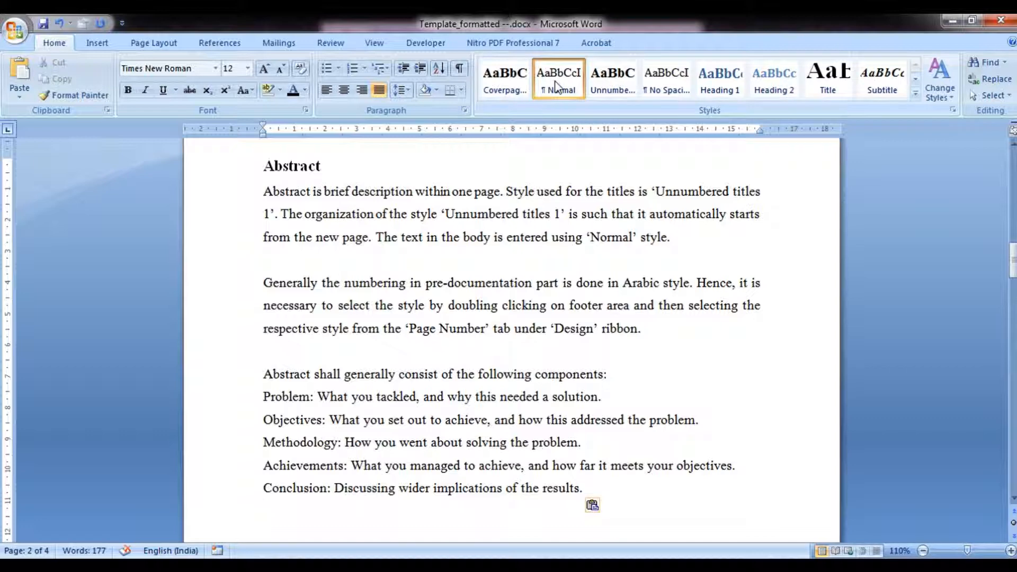
pyautogui.click(310, 167)
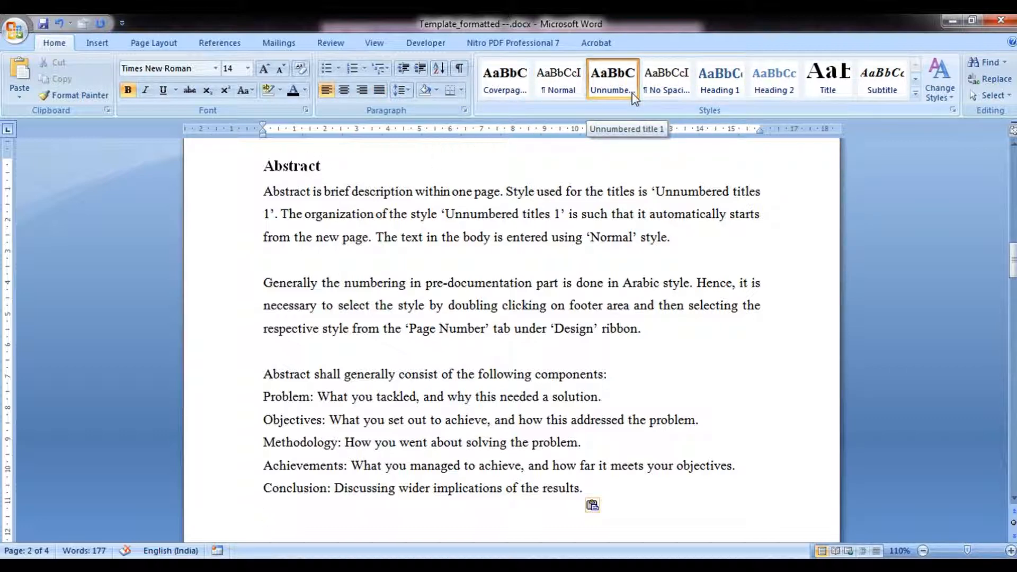
pyautogui.click(641, 468)
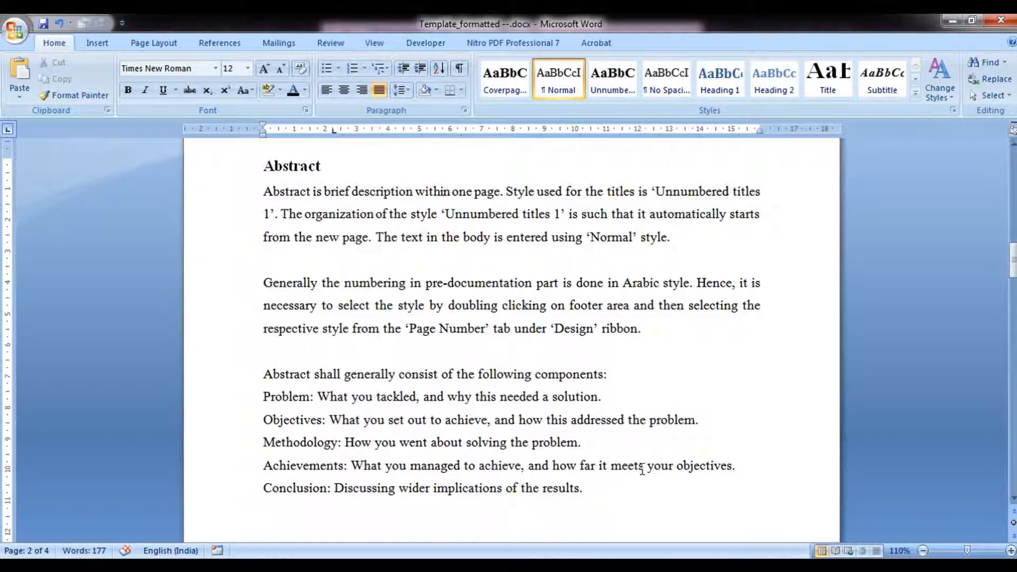
# Add empty paragraphs and a page break after the abstract text to start a new page.
pyautogui.press('Return')
pyautogui.click(614, 90)
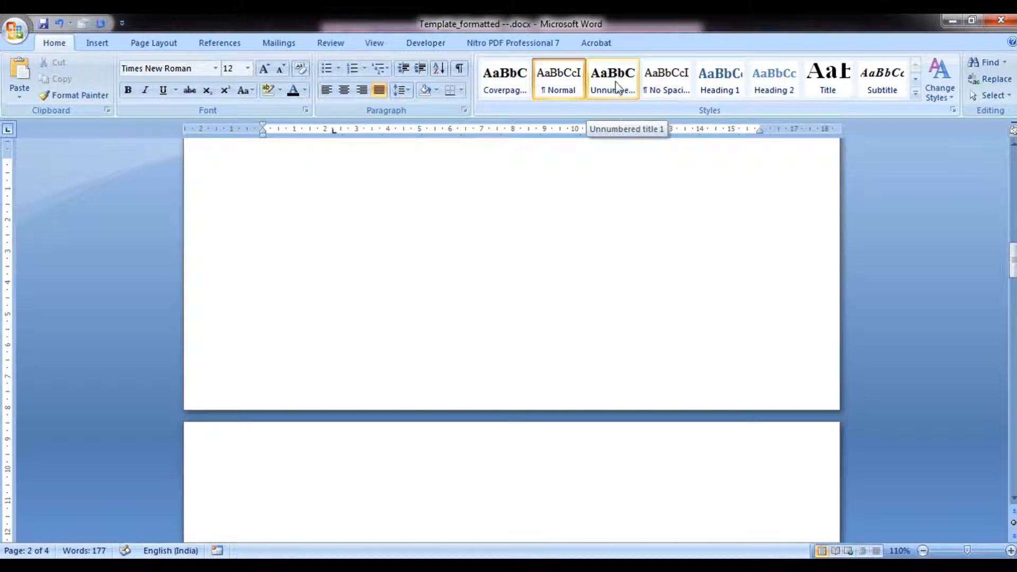
pyautogui.click(617, 87)
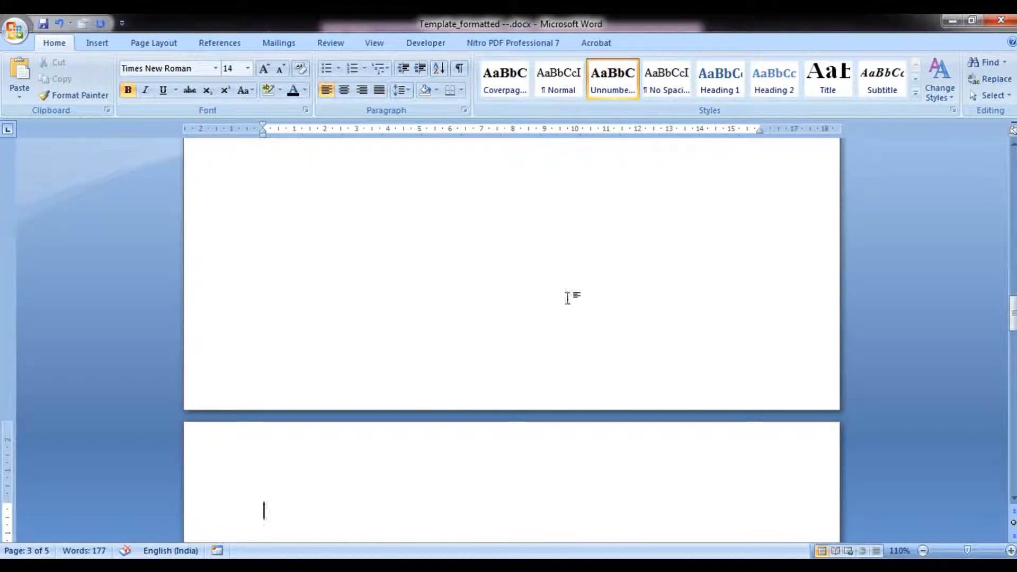
pyautogui.scroll(2, 396, 476)
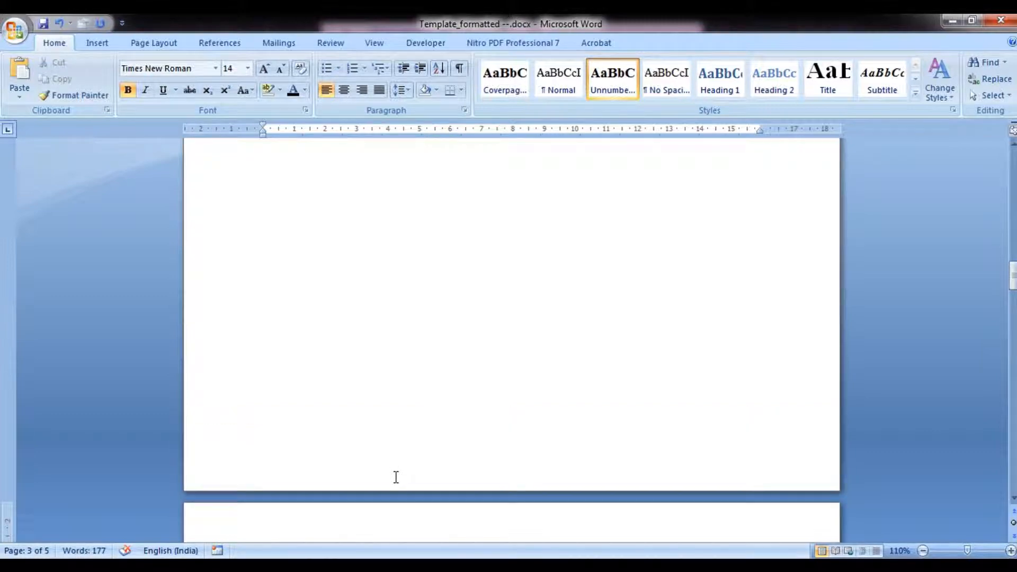
pyautogui.scroll(5, 396, 477)
pyautogui.click(424, 400)
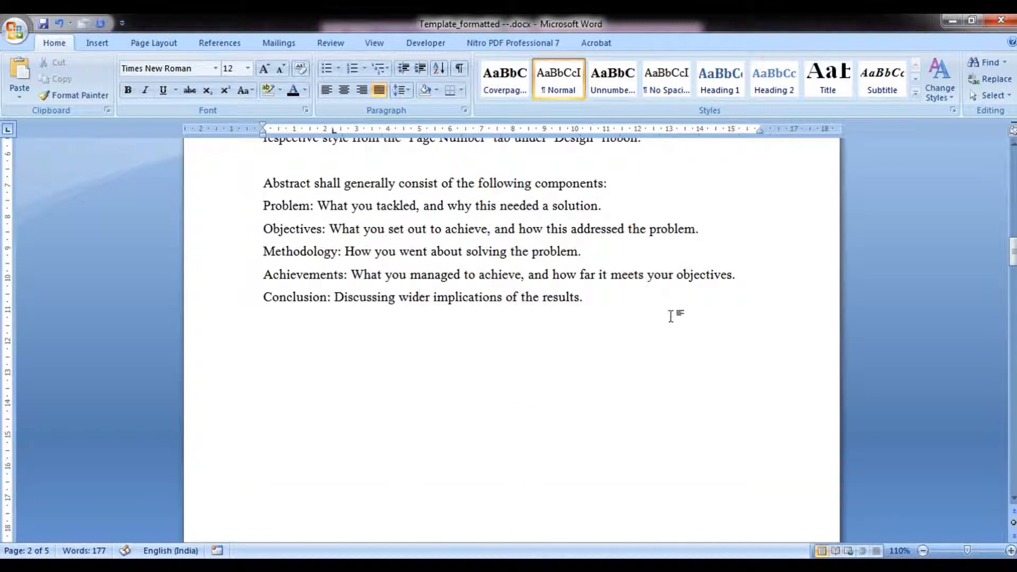
pyautogui.press('Return')
pyautogui.press('Return')
pyautogui.hotkey('ctrl', 'Return')
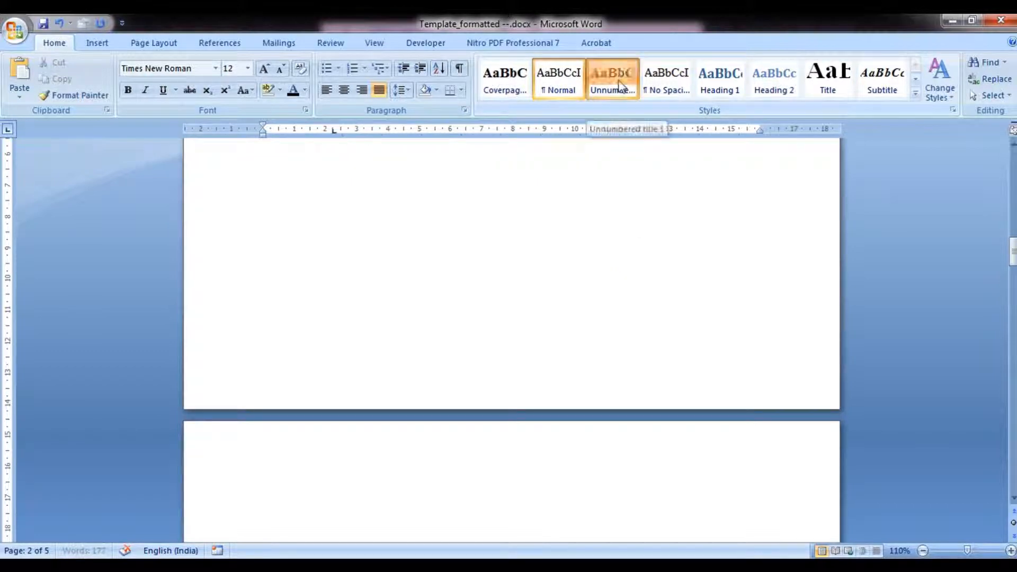
pyautogui.click(618, 84)
pyautogui.write('Attest')
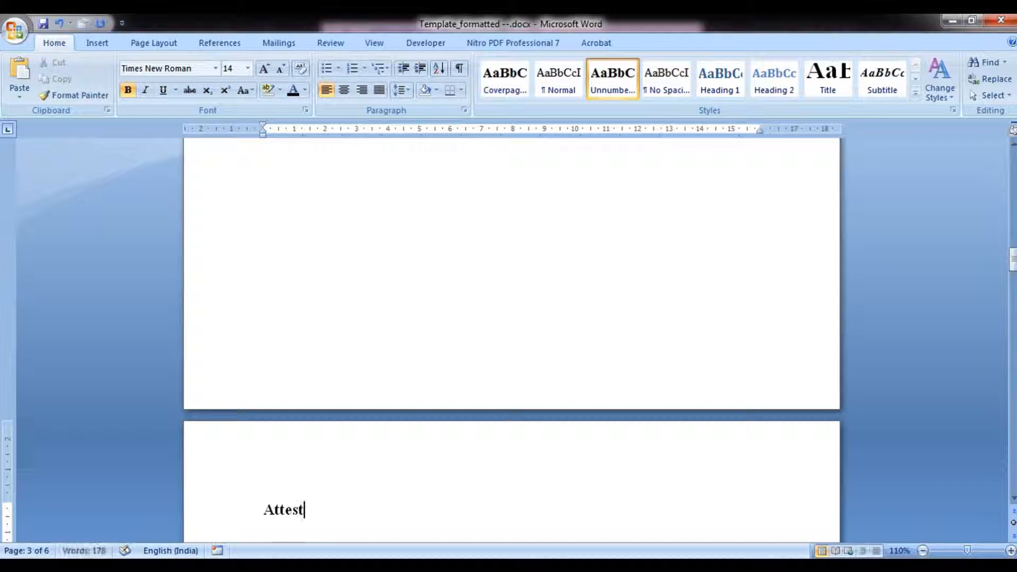
pyautogui.write('ation')
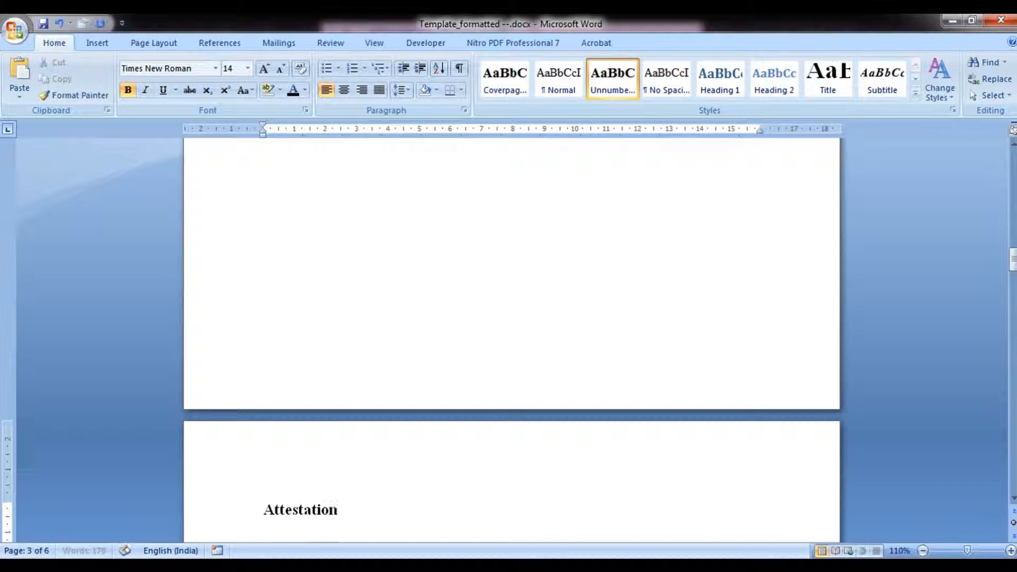
pyautogui.hotkey('ctrl', 'Return')
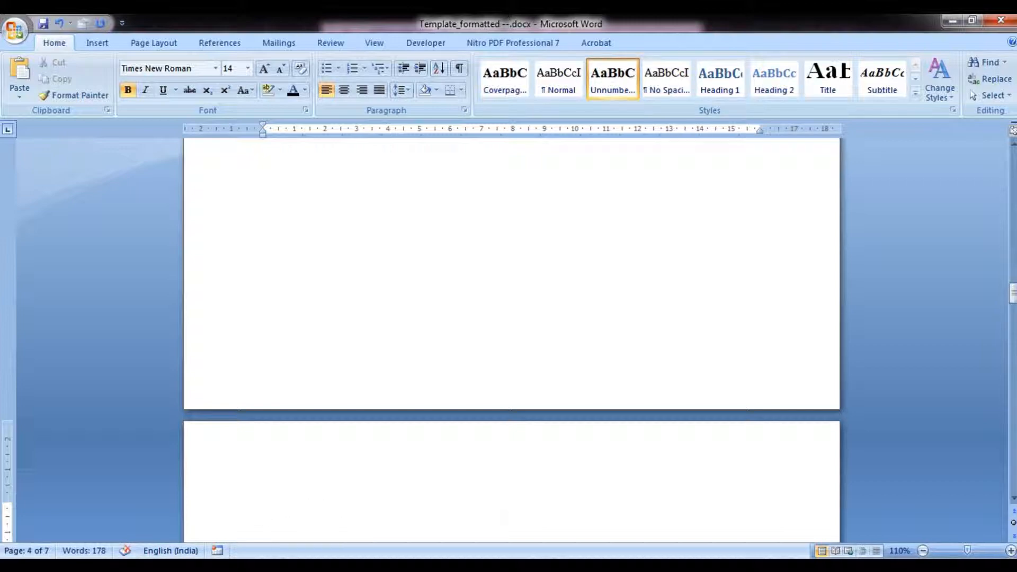
pyautogui.hotkey('ctrl', 'z')
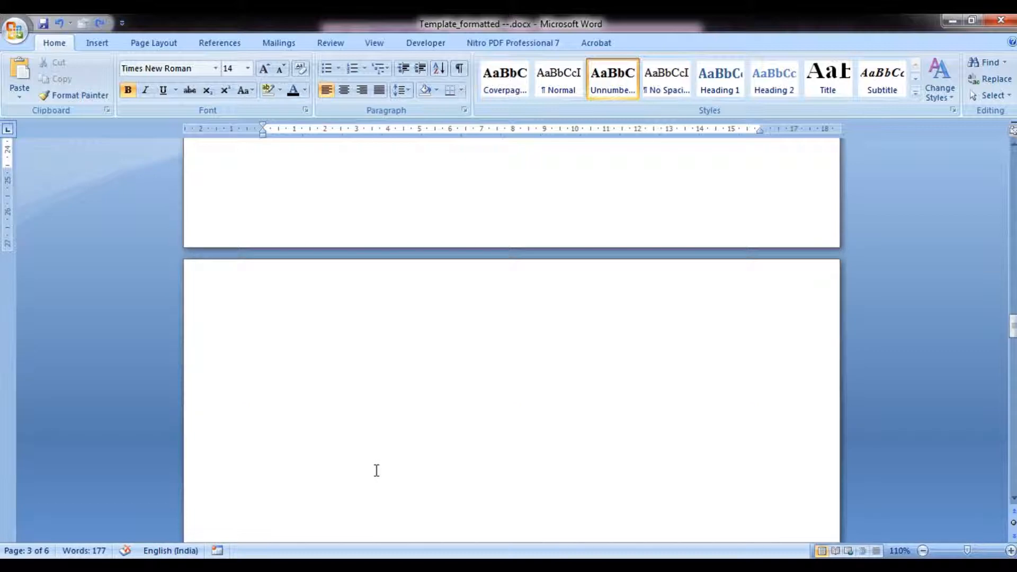
pyautogui.scroll(1, 377, 470)
pyautogui.click(370, 346)
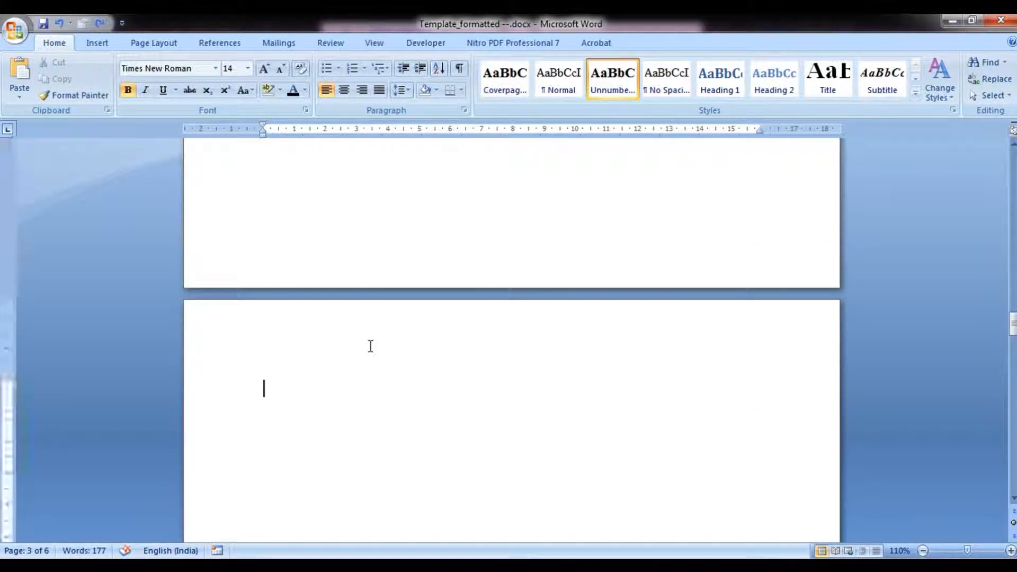
pyautogui.press('BackSpace')
pyautogui.scroll(1, 379, 367)
pyautogui.scroll(-15, 386, 363)
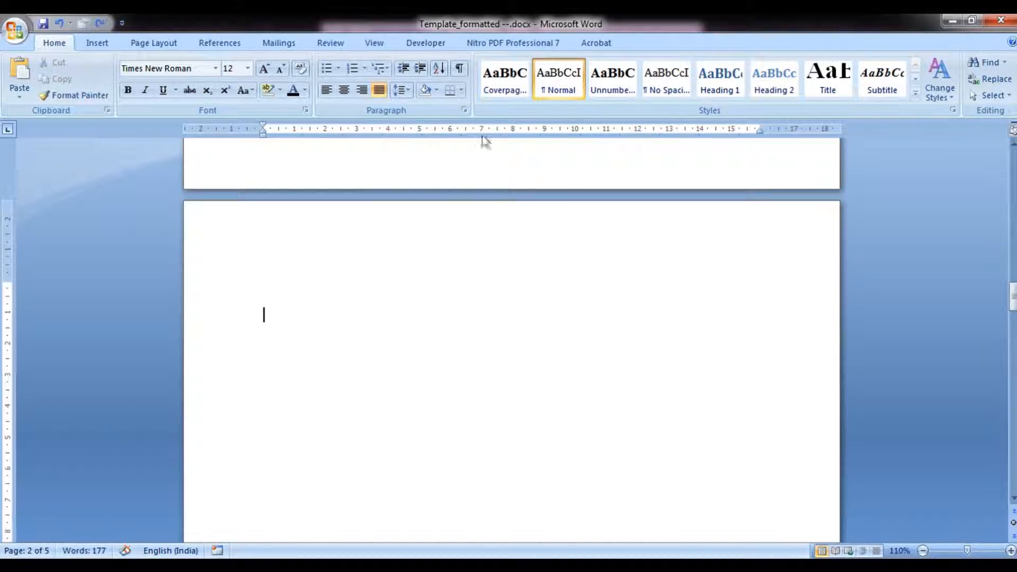
# Apply the Unnumbered title 1 style on the new page and enter the heading 'Attestation'.
pyautogui.click(629, 91)
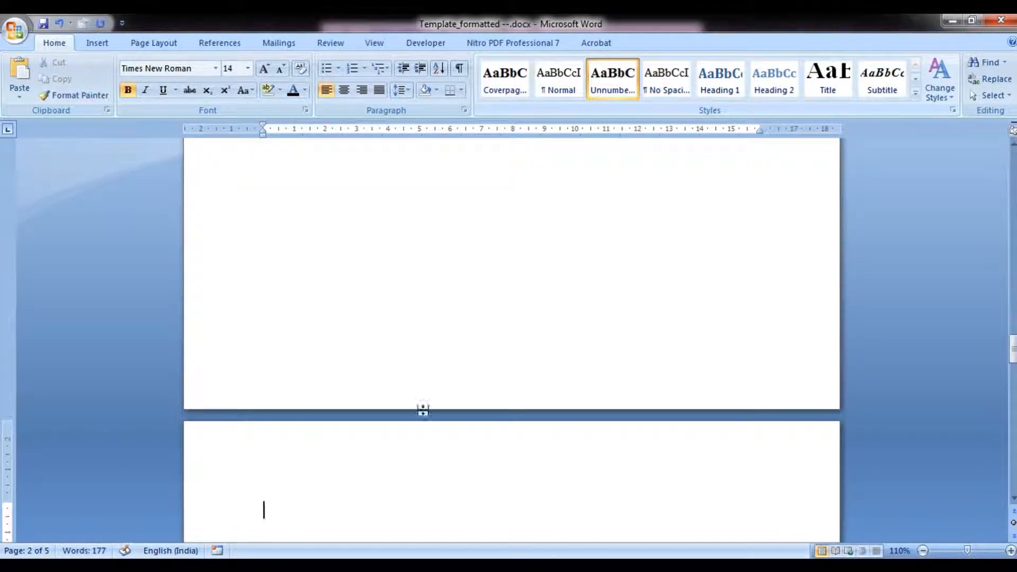
pyautogui.write('Attestation')
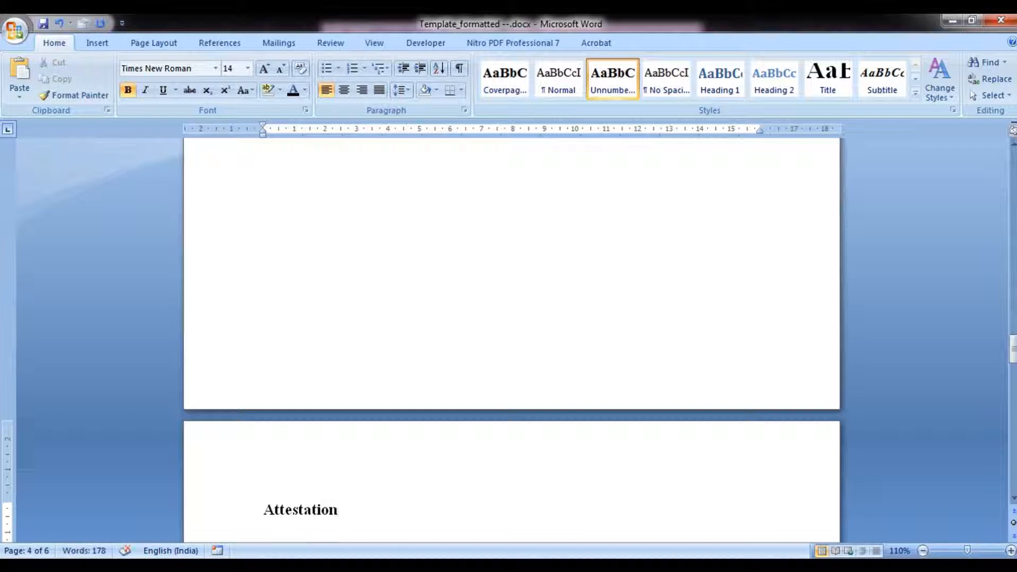
pyautogui.press('Return')
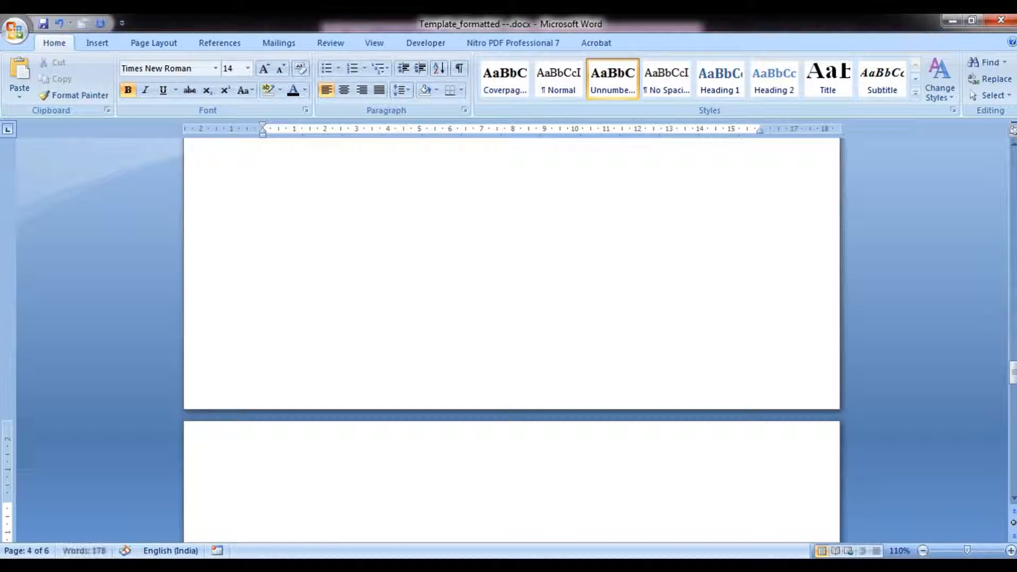
# Apply the Normal style below the Attestation heading, type 'I understand ' and paste the attestation text.
pyautogui.click(569, 91)
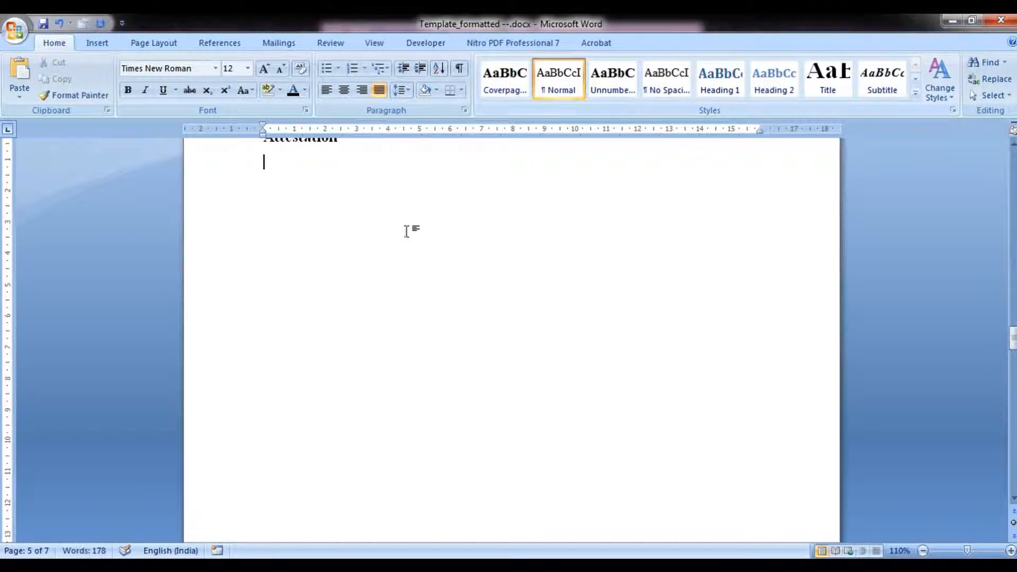
pyautogui.scroll(6, 350, 209)
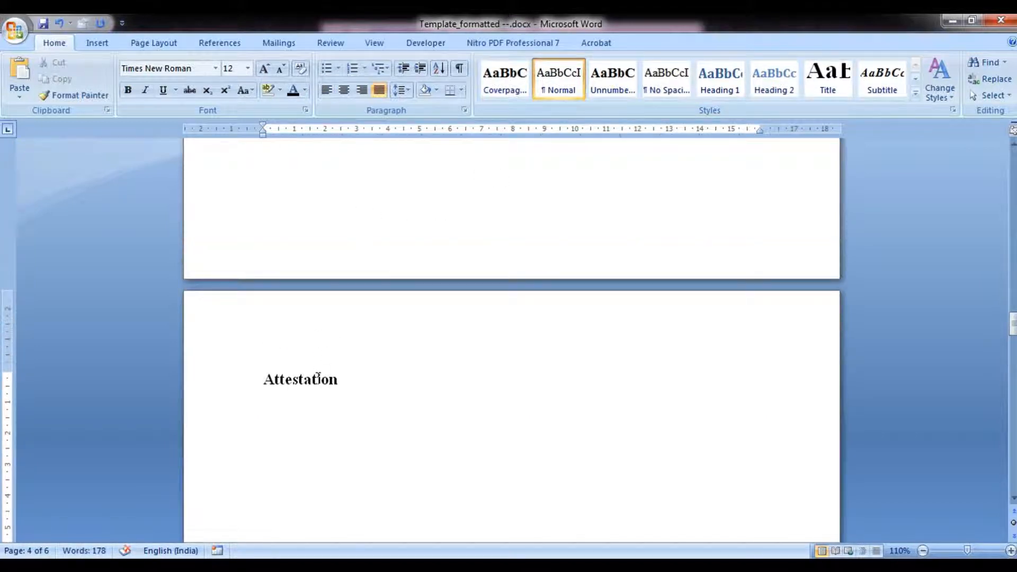
pyautogui.write('I understand')
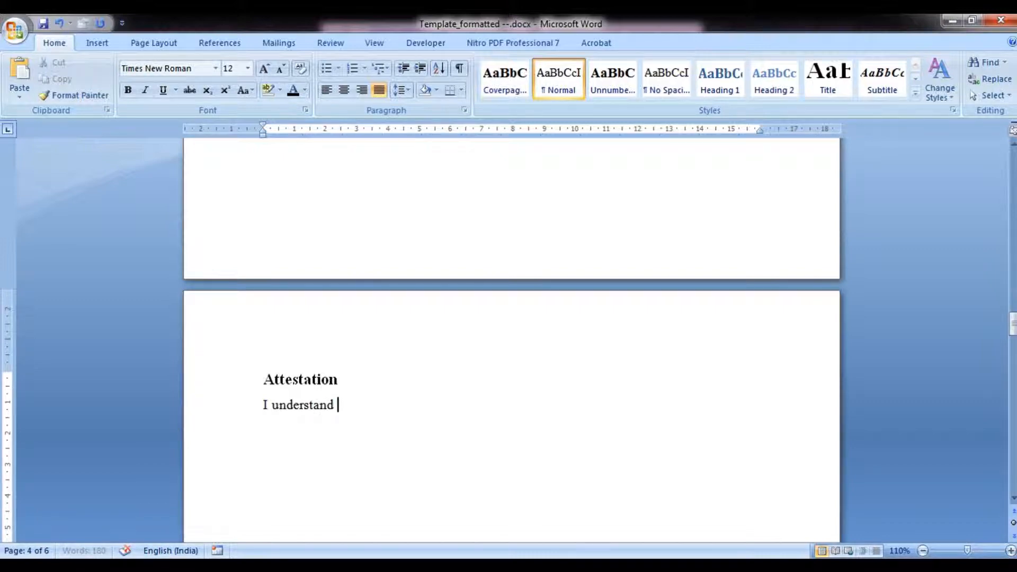
pyautogui.hotkey('ctrl', 'v')
# Apply the Unnumbered title 1 style after the attestation page and enter the heading 'Acknowledgement'.
pyautogui.scroll(5, 316, 379)
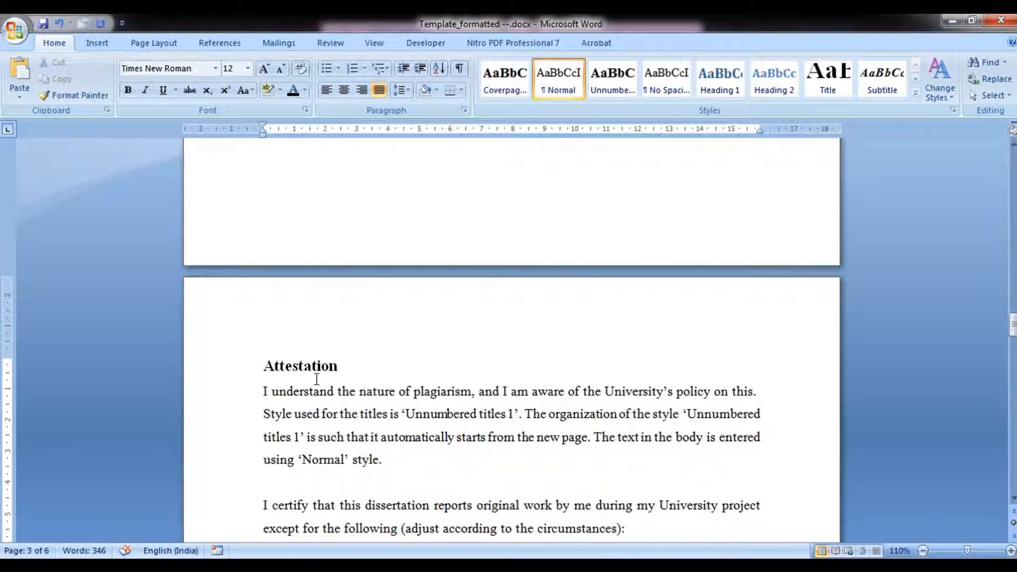
pyautogui.scroll(-5, 316, 379)
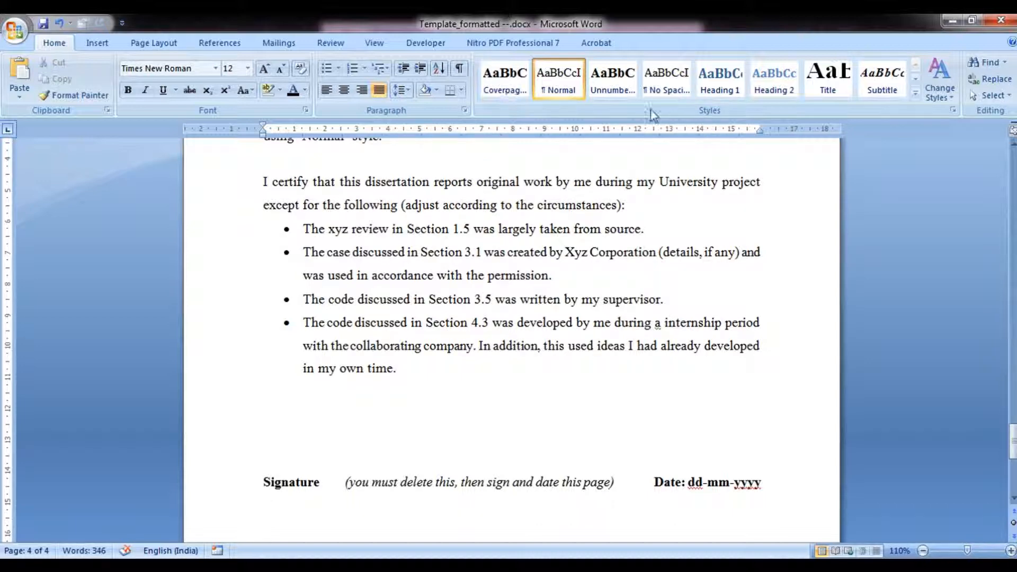
pyautogui.click(621, 91)
pyautogui.click(621, 91)
pyautogui.write('Acknowl')
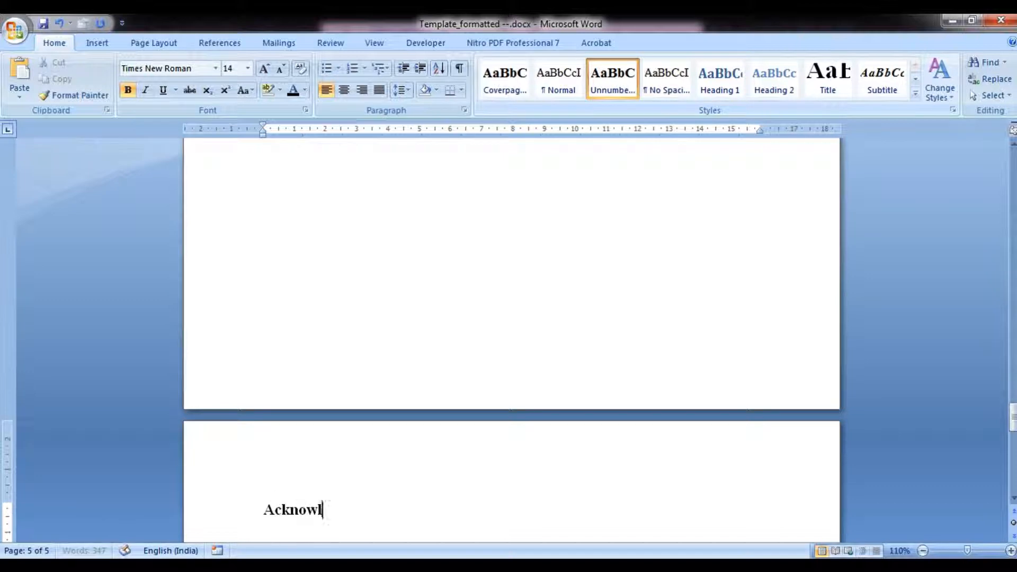
pyautogui.write('edgem')
pyautogui.press('BackSpace')
pyautogui.write('emnt')
pyautogui.press('BackSpace')
pyautogui.press('BackSpace')
pyautogui.write('ent')
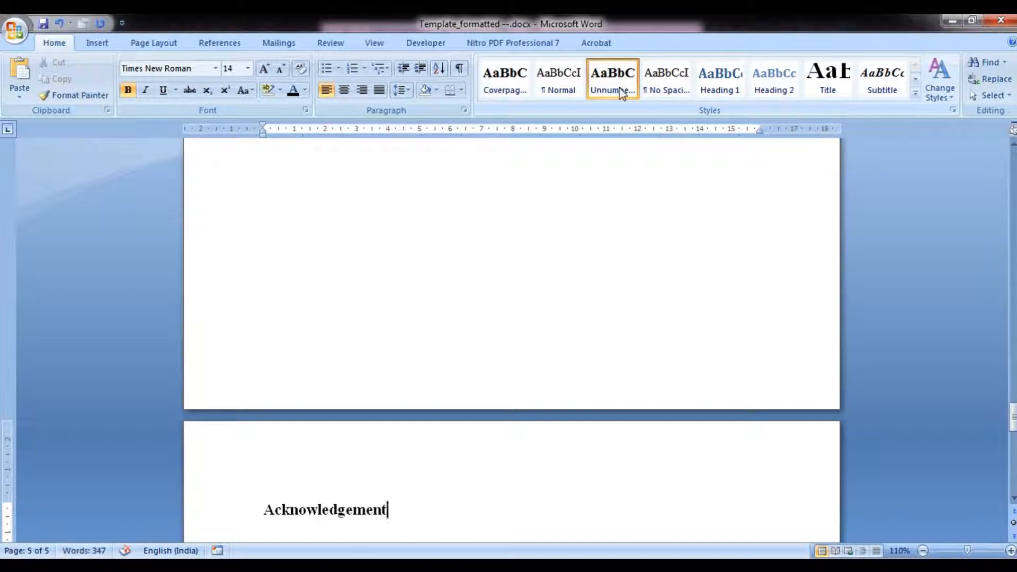
pyautogui.press('Return')
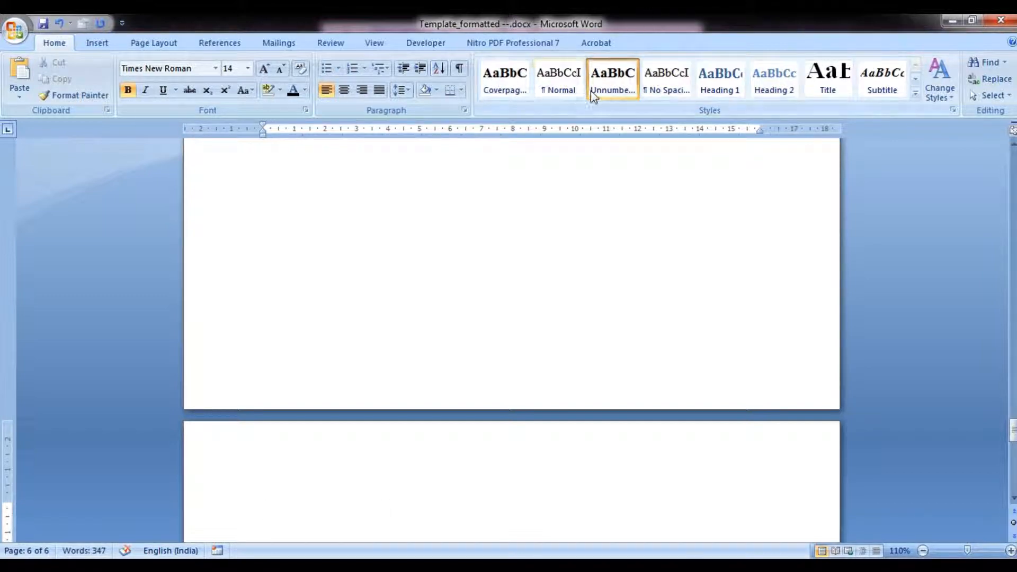
# Apply the Normal style below the heading, type 'Acknowledge anyone' and paste the acknowledgement text.
pyautogui.click(559, 85)
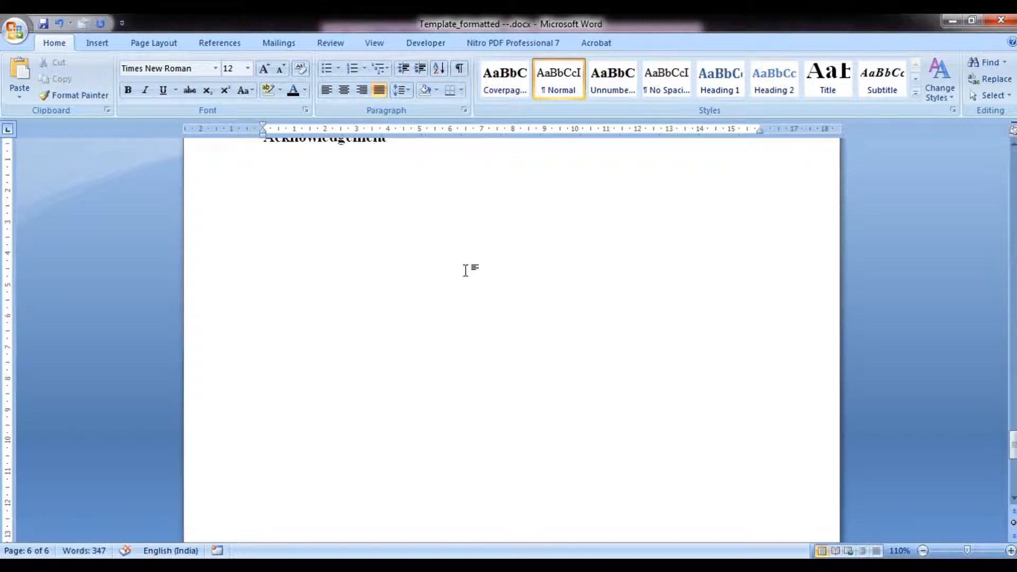
pyautogui.scroll(5, 467, 270)
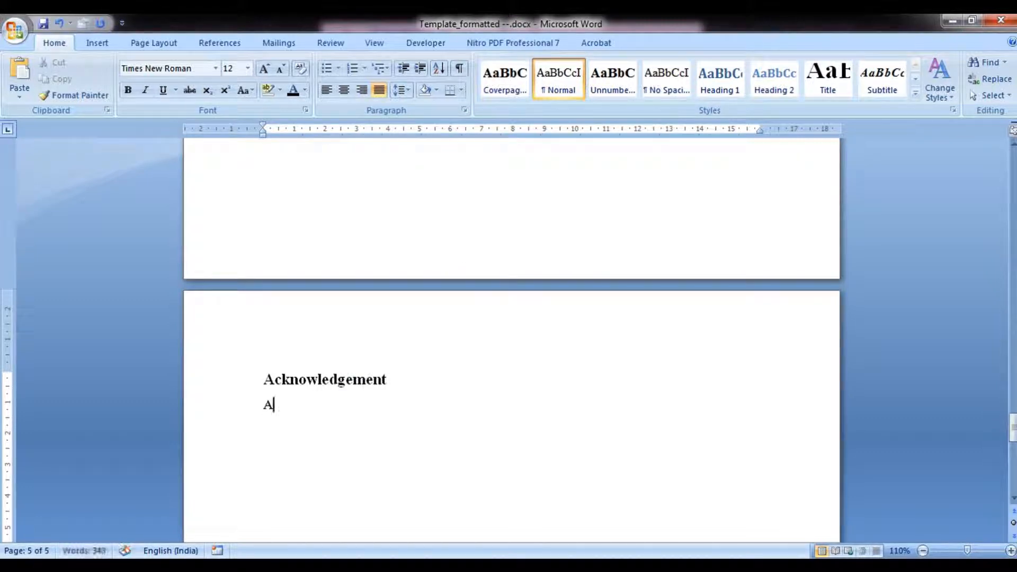
pyautogui.write('Acknowledge anyone')
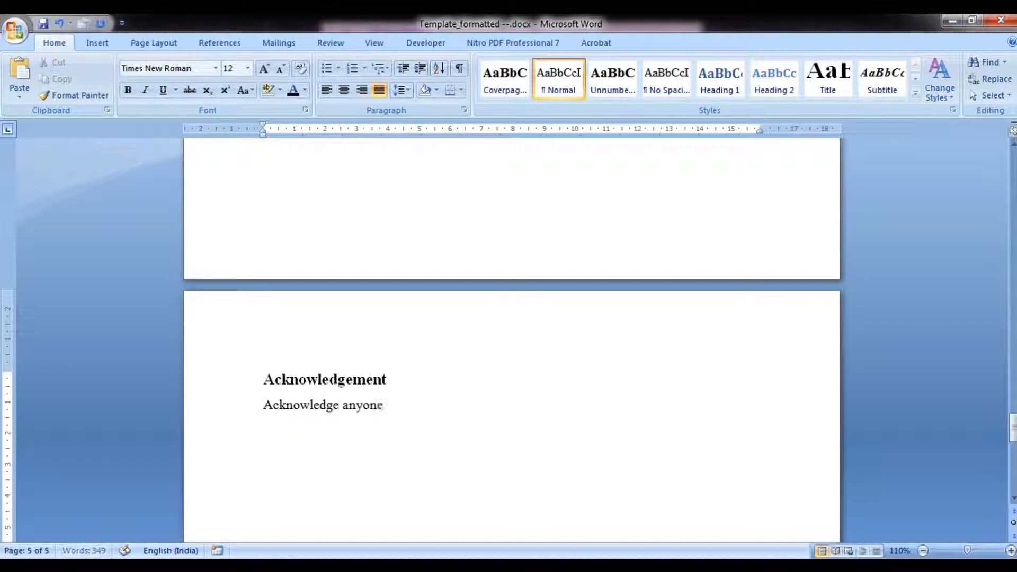
pyautogui.write('who has helped you in your work such as your guide, supervisor, technical support staff, fellow students or external organisations. Acknowledge the source of any work that is not your own (if study is entirely based on it). Style used for the titles is ‘Unnumbered titles 1’. The organization of the style ‘Unnumbered titles 1’ is such that it automatically starts from the new page. The text in the body is entered using ‘Normal’ style.')
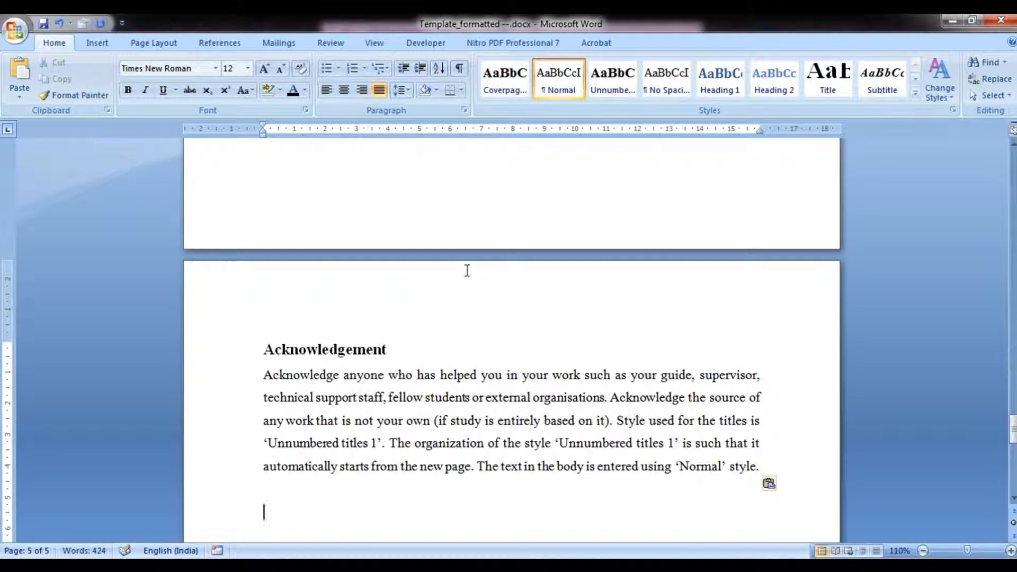
# Apply the Unnumbered title 1 style after the acknowledgement text and enter the heading 'Table of Contents'.
pyautogui.scroll(1, 437, 319)
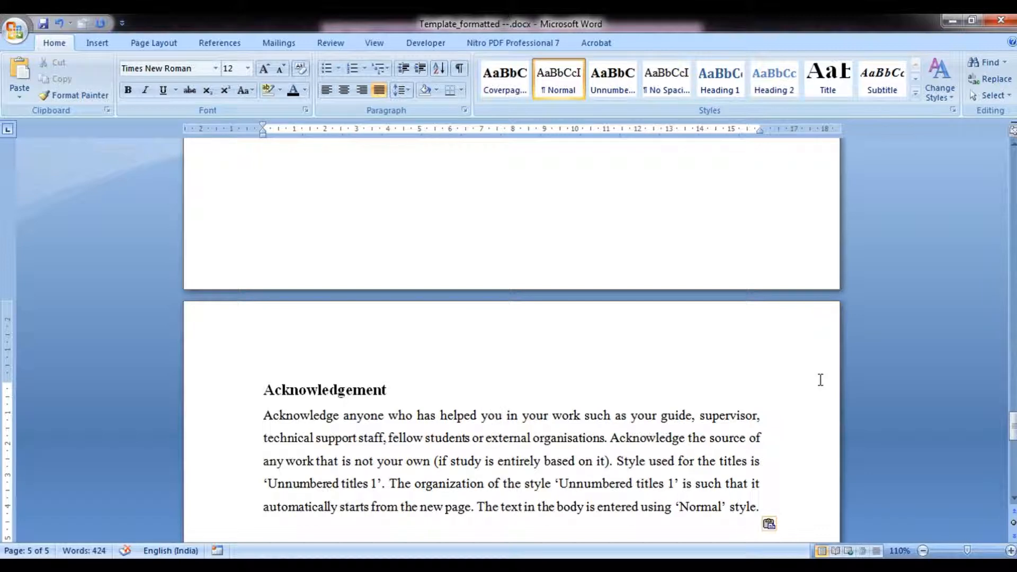
pyautogui.moveTo(1012, 428); pyautogui.dragTo(1013, 439)
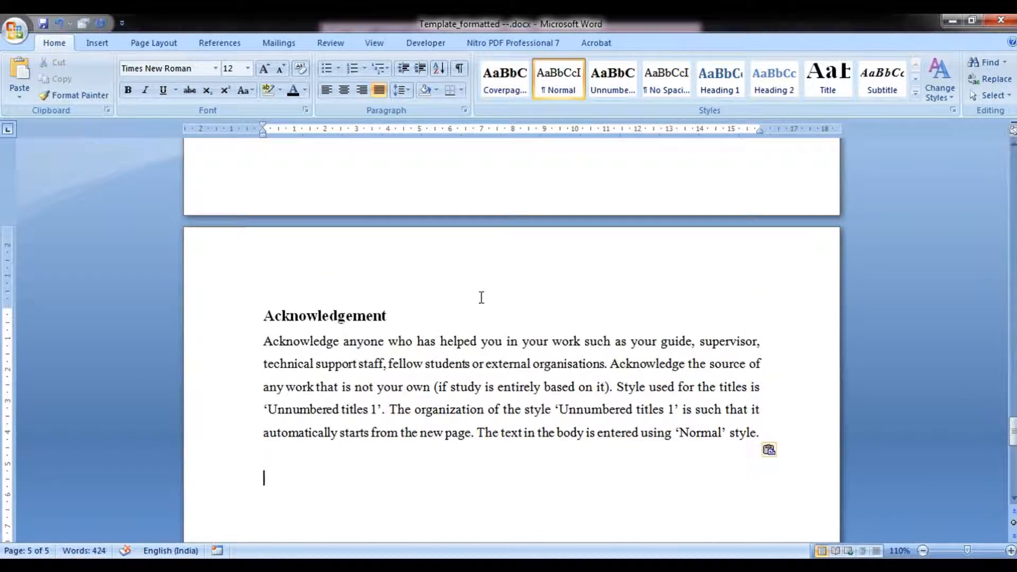
pyautogui.click(610, 94)
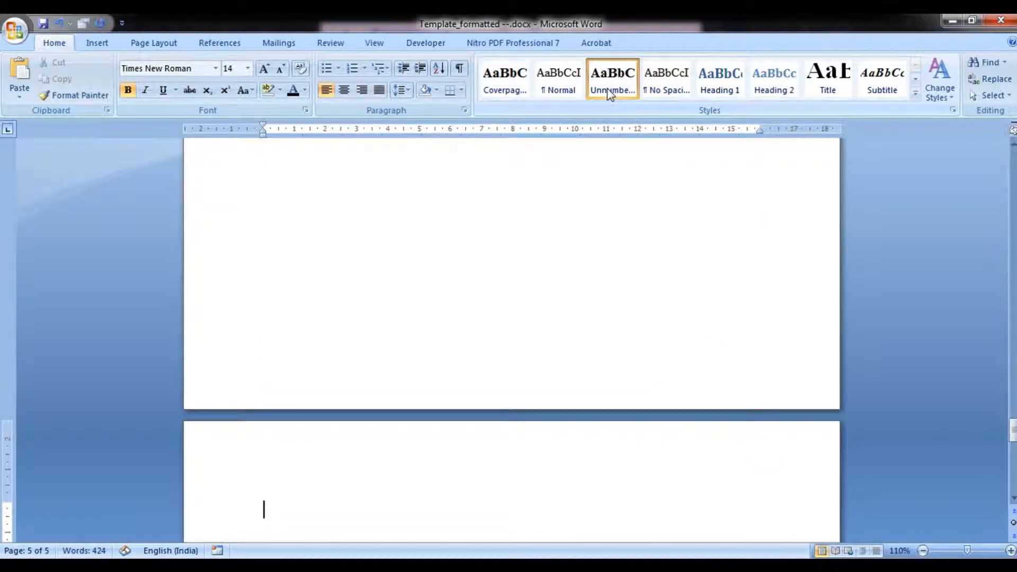
pyautogui.write('Tabl')
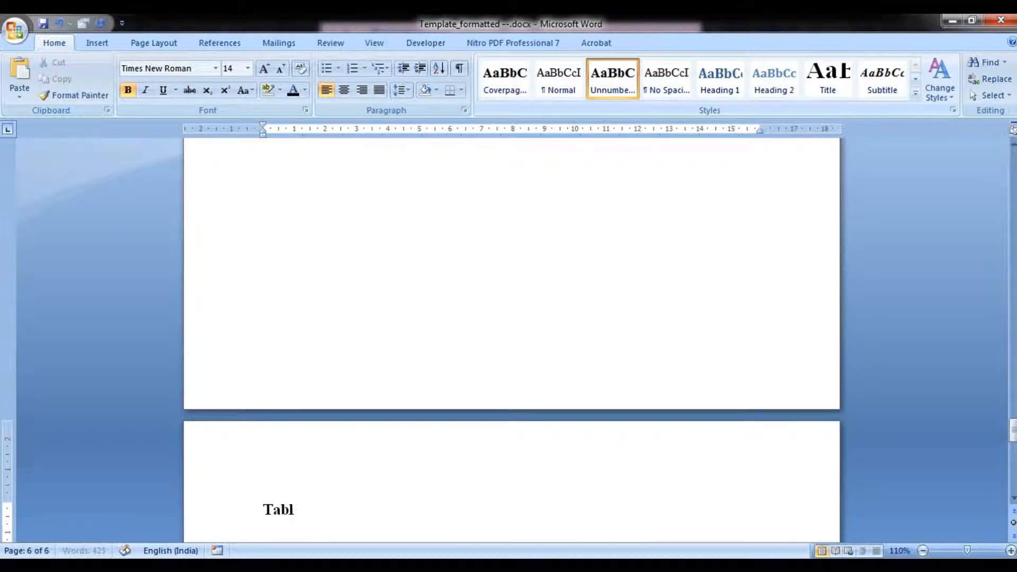
pyautogui.write('e of Contents')
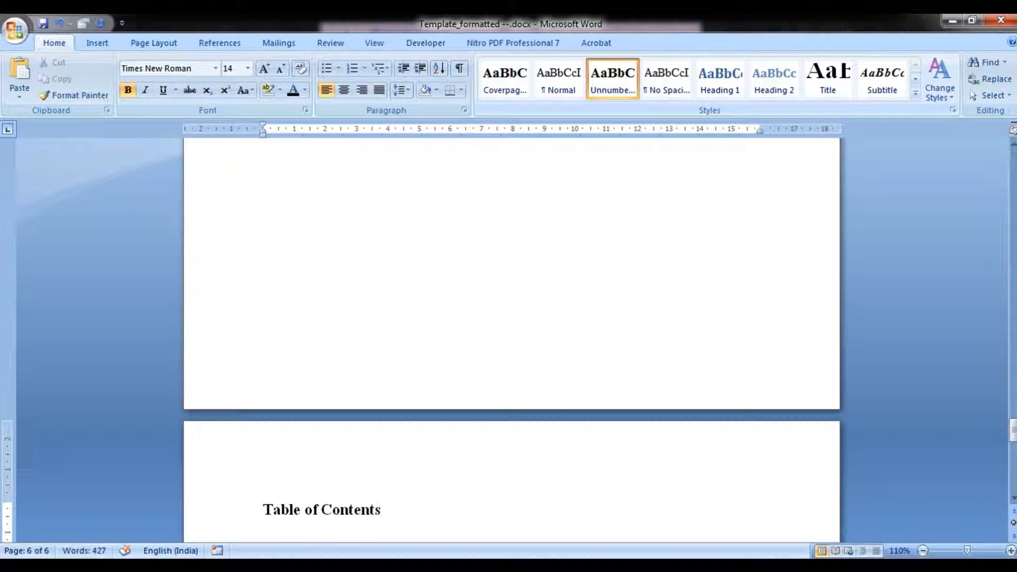
# Start a Normal paragraph below the Table of Contents heading, add an empty line and insert a page break.
pyautogui.press('Return')
pyautogui.click(559, 92)
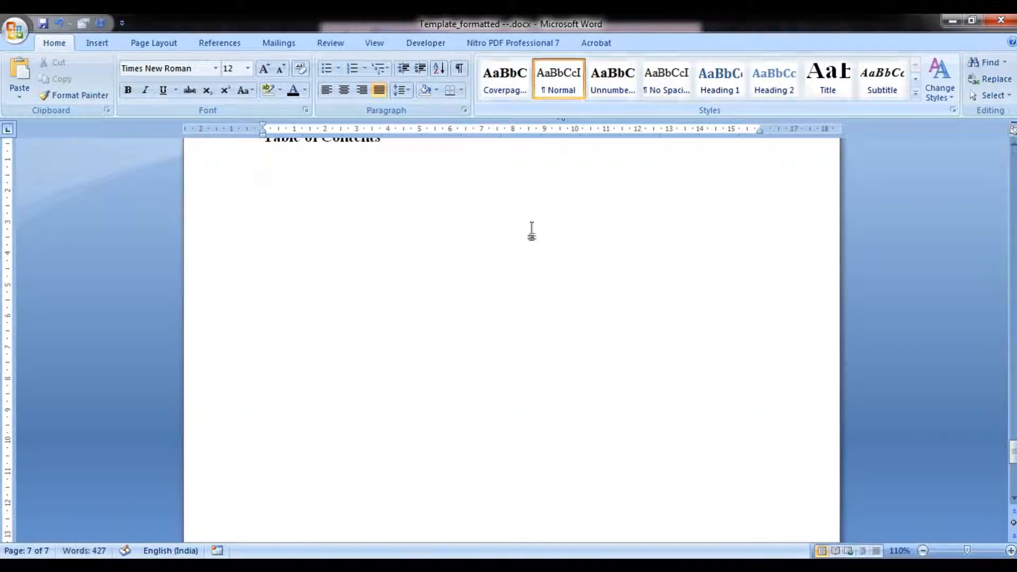
pyautogui.scroll(1, 530, 238)
pyautogui.press('Return')
pyautogui.hotkey('ctrl', 'Return')
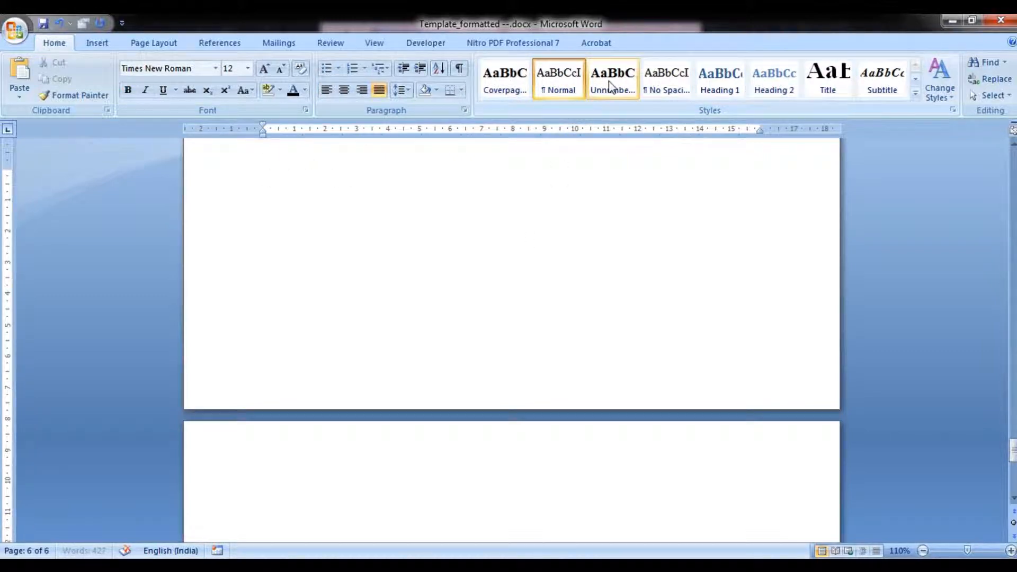
# Apply the Unnumbered title 1 style on the new page and enter the heading 'List of Figures'.
pyautogui.click(609, 87)
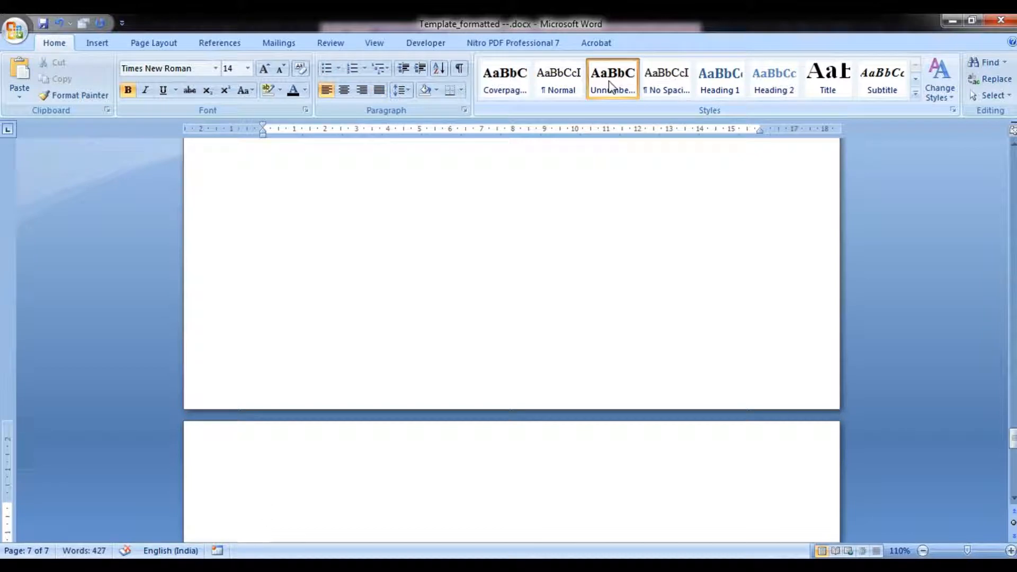
pyautogui.write('List of')
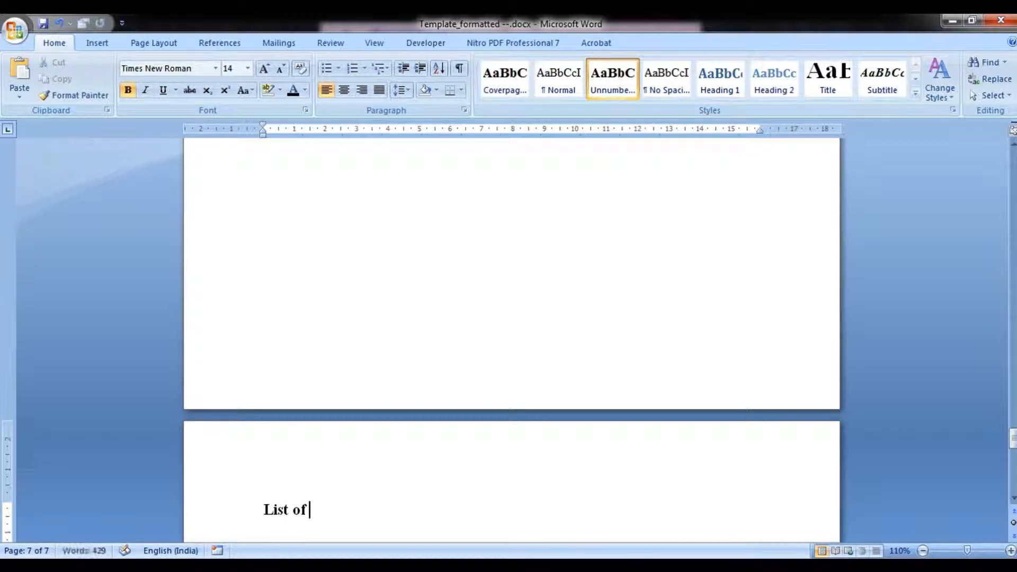
pyautogui.write(' Figures')
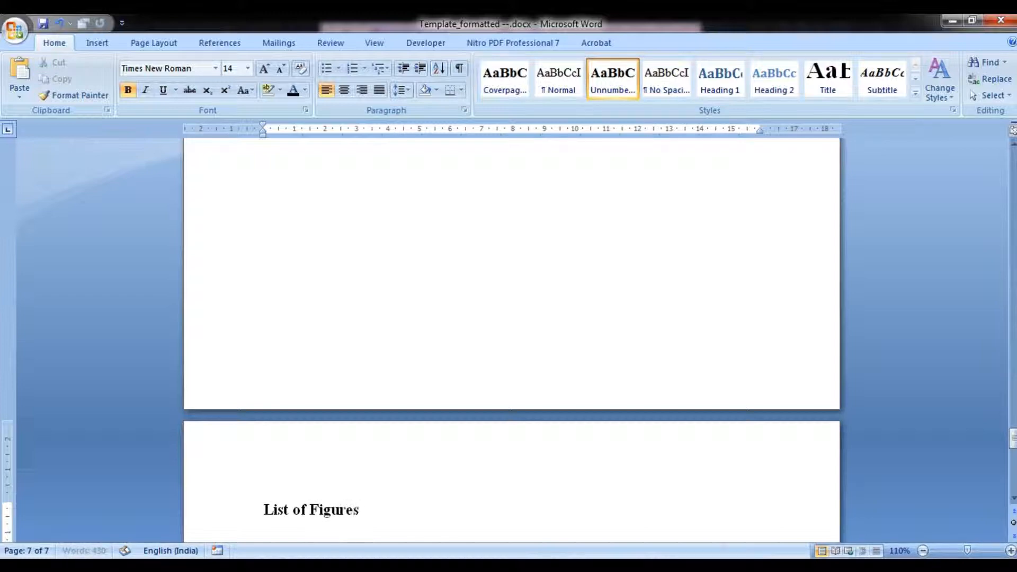
# Insert a page break after List of Figures and add the Unnumbered title 1 heading 'List of Table'.
pyautogui.hotkey('ctrl', 'Return')
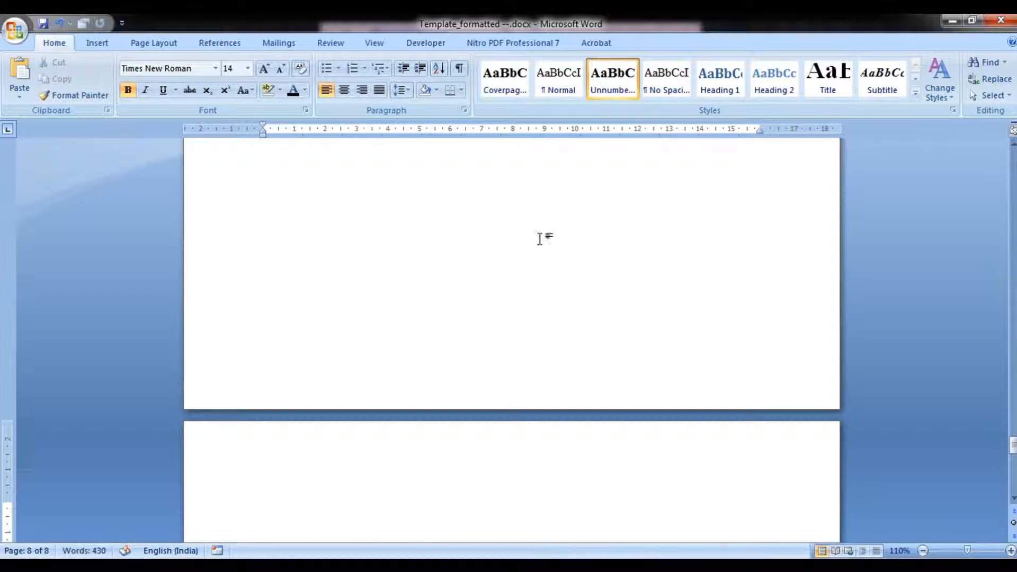
pyautogui.click(553, 95)
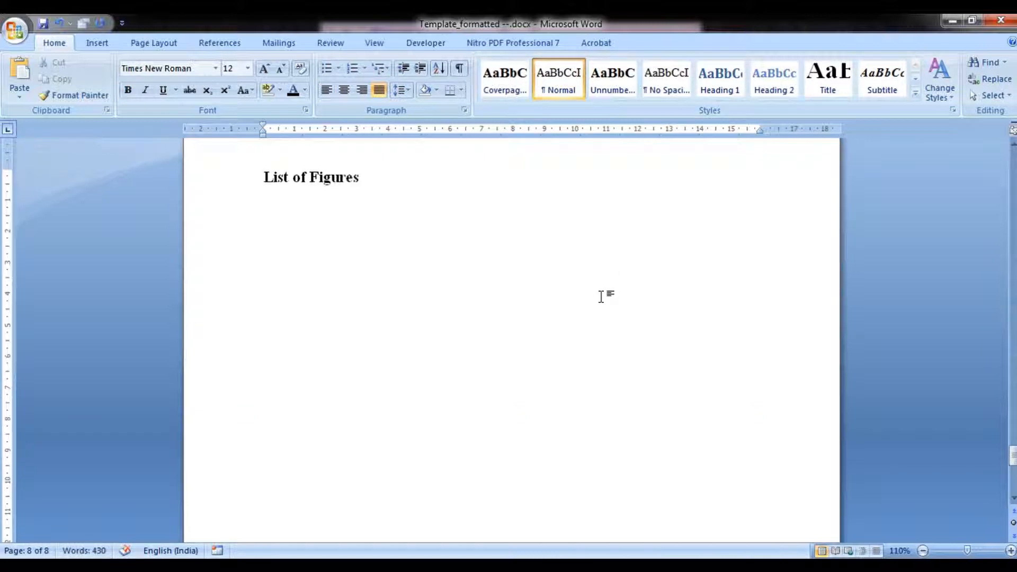
pyautogui.scroll(2, 601, 295)
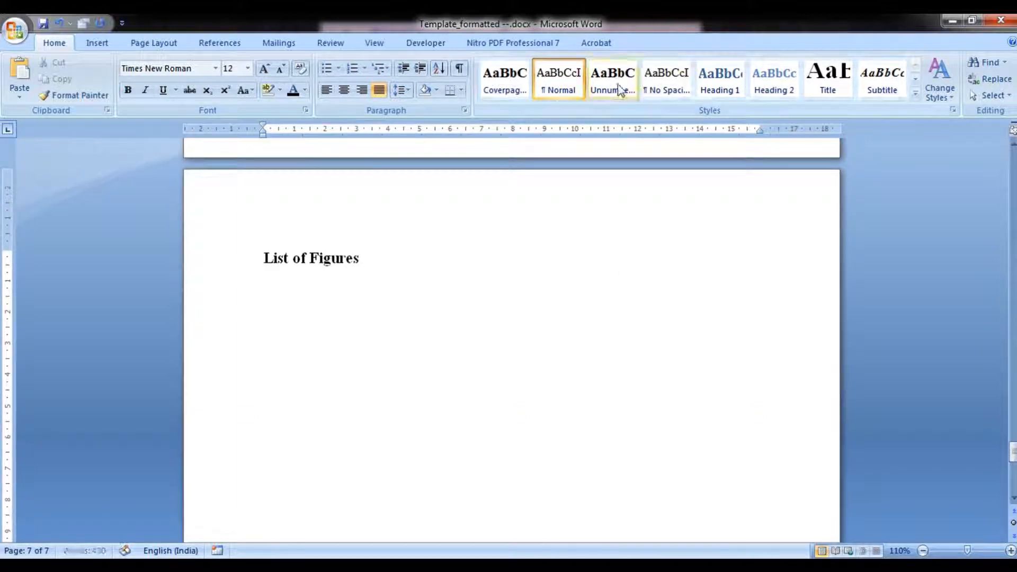
pyautogui.click(593, 94)
pyautogui.write('List of Table')
pyautogui.press('Return')
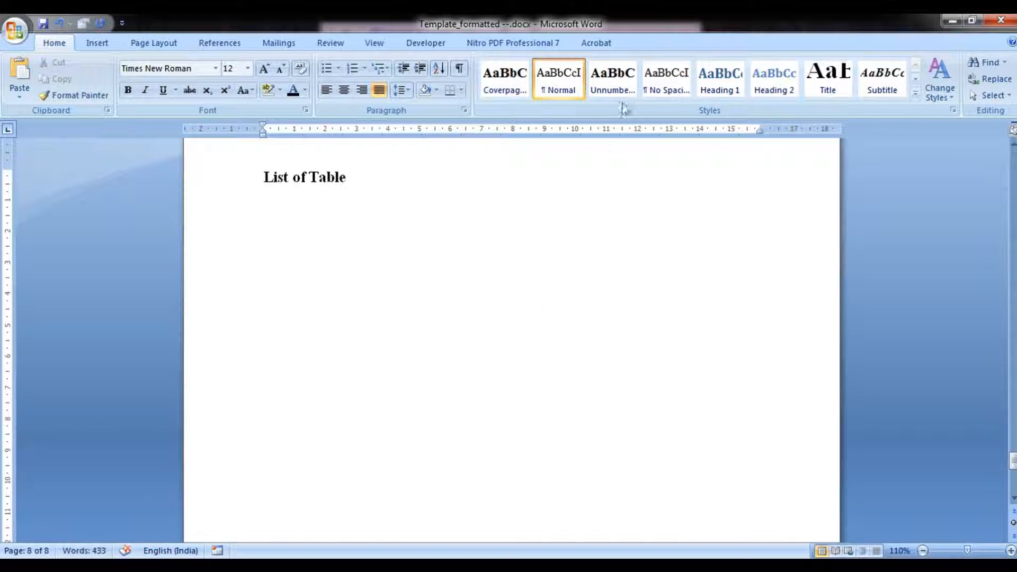
# Add blank lines below the List of Table heading until a new page begins.
pyautogui.scroll(8, 456, 230)
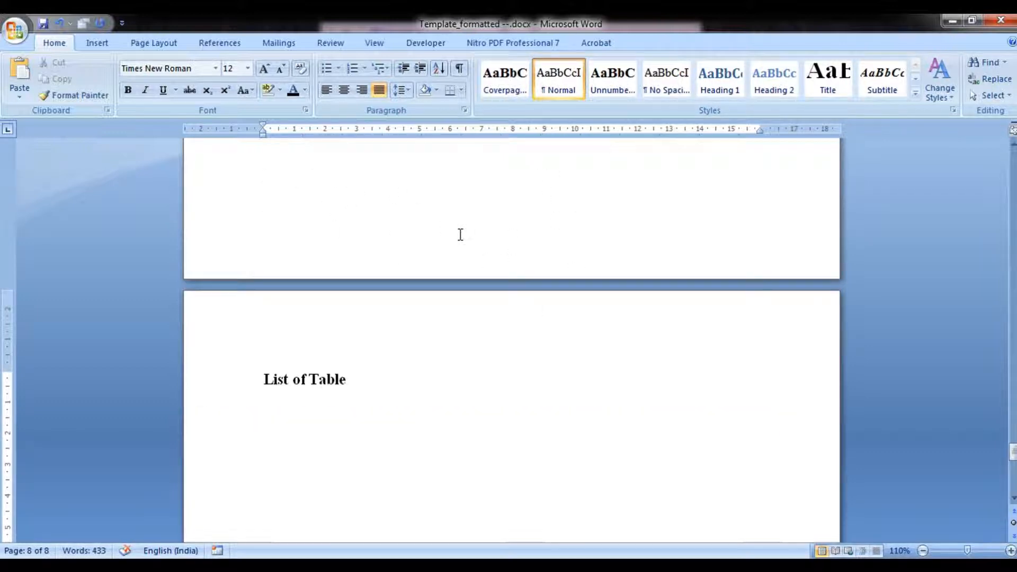
pyautogui.moveTo(1012, 440); pyautogui.dragTo(1013, 376)
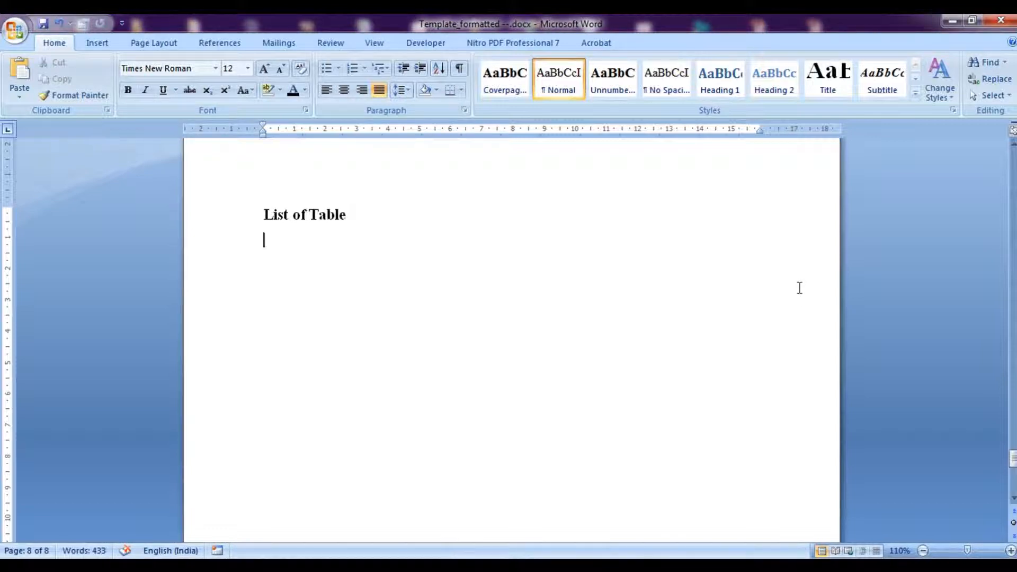
pyautogui.press('Return')
pyautogui.press('Return')
pyautogui.press('Return')
pyautogui.press('Return')
pyautogui.press('Return')
pyautogui.press('Return')
pyautogui.press('Return')
pyautogui.press('Return')
pyautogui.press('Return')
pyautogui.press('Return')
pyautogui.press('Return')
pyautogui.press('Return')
pyautogui.press('Return')
pyautogui.press('Return')
pyautogui.press('Return')
pyautogui.press('Return')
pyautogui.press('Return')
pyautogui.press('Return')
pyautogui.press('Return')
pyautogui.press('Return')
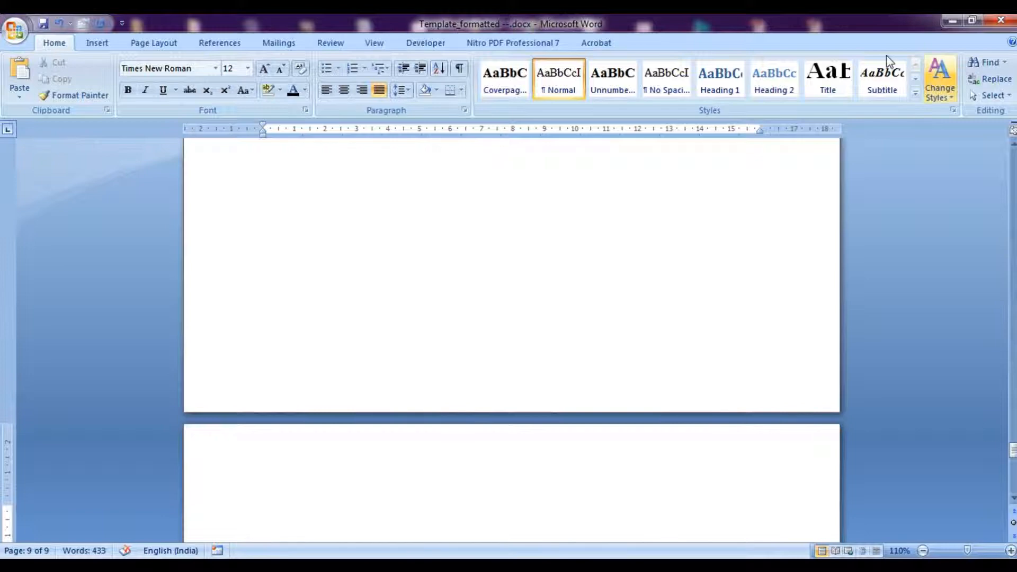
# Apply the Heading 1 style on the new page and enter the heading 'Introduction'.
pyautogui.click(733, 82)
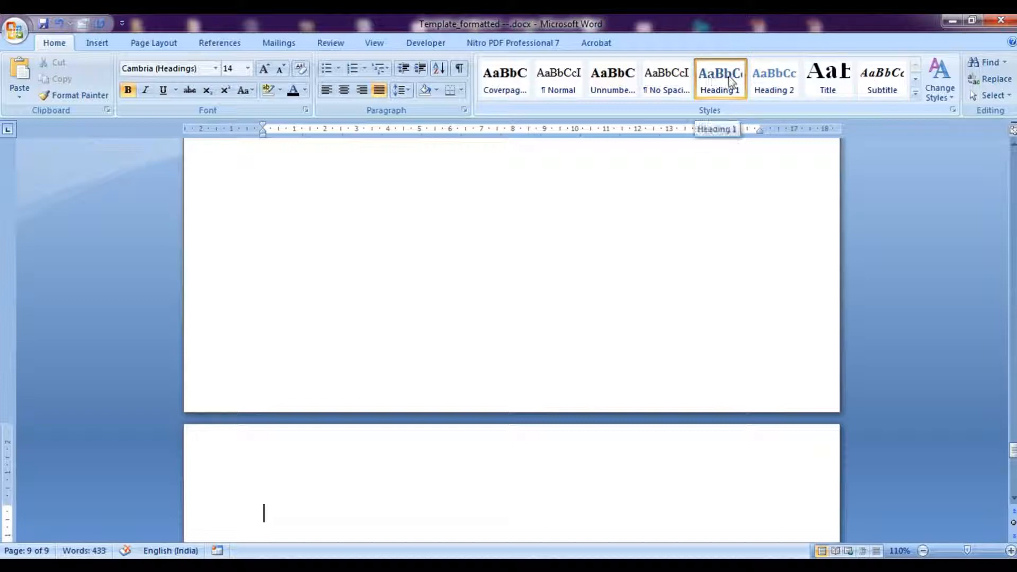
pyautogui.write('In')
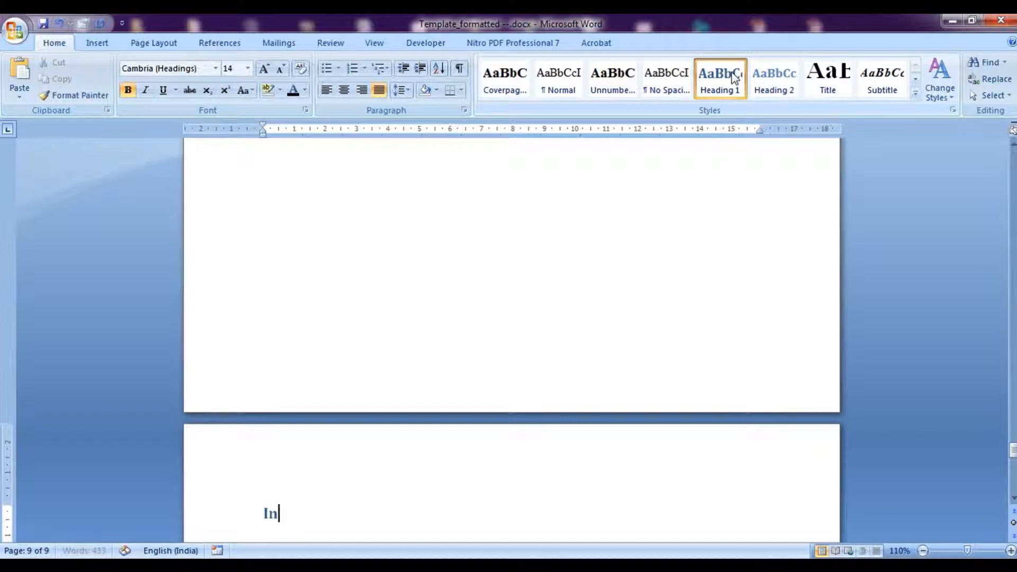
pyautogui.write('troduction')
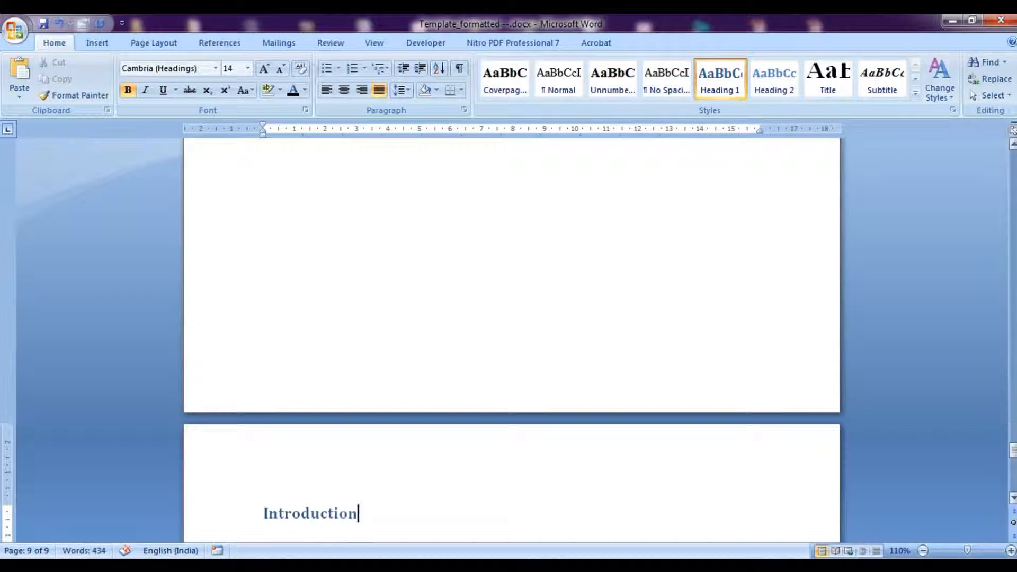
# Select the Introduction heading and modify the Heading 1 style to Times New Roman, Automatic font colour and left alignment.
pyautogui.click(1012, 499)
pyautogui.click(1012, 499)
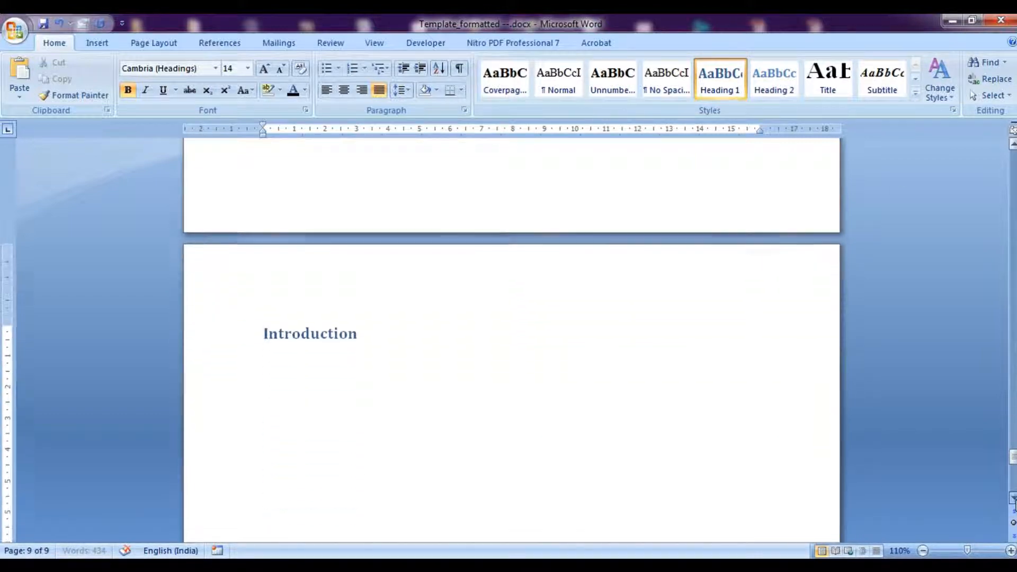
pyautogui.moveTo(360, 271); pyautogui.dragTo(256, 268)
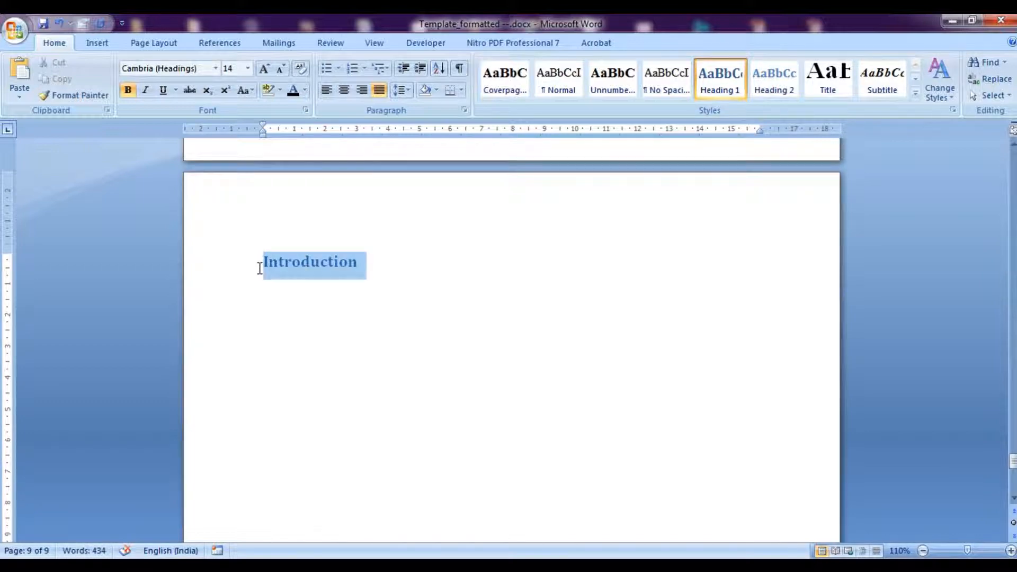
pyautogui.rightClick(712, 84)
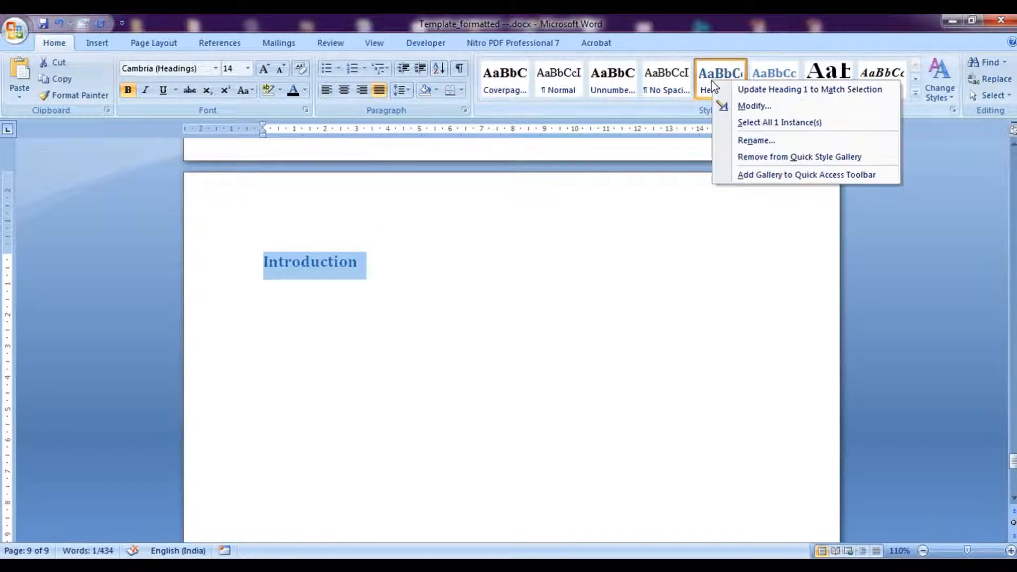
pyautogui.click(723, 105)
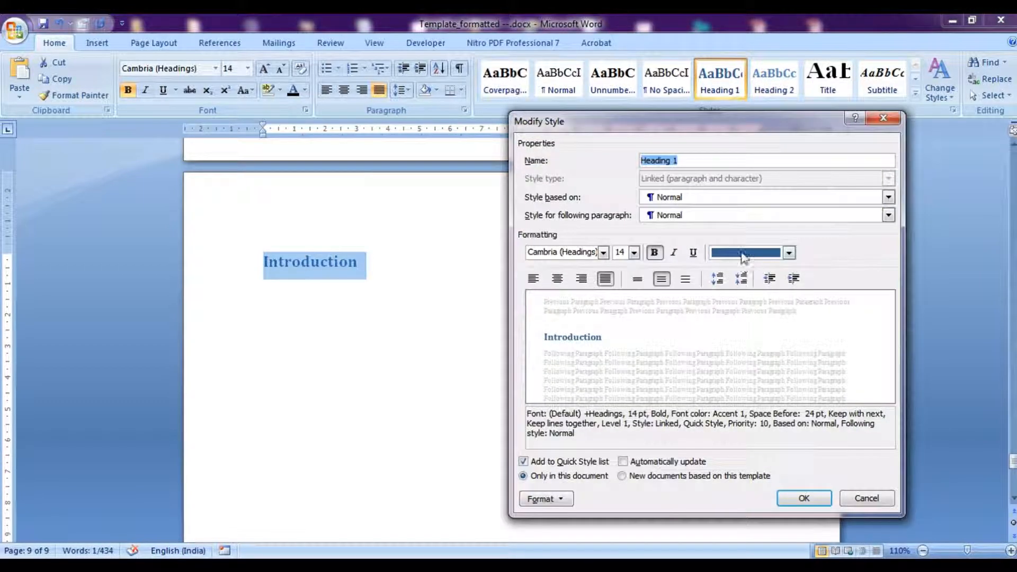
pyautogui.click(744, 253)
pyautogui.click(746, 268)
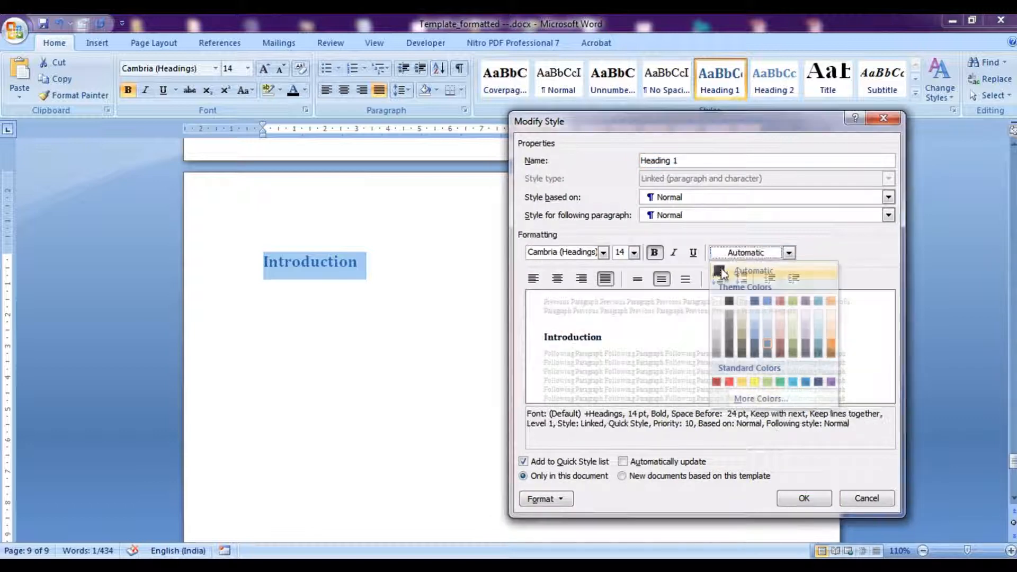
pyautogui.click(603, 253)
pyautogui.click(590, 299)
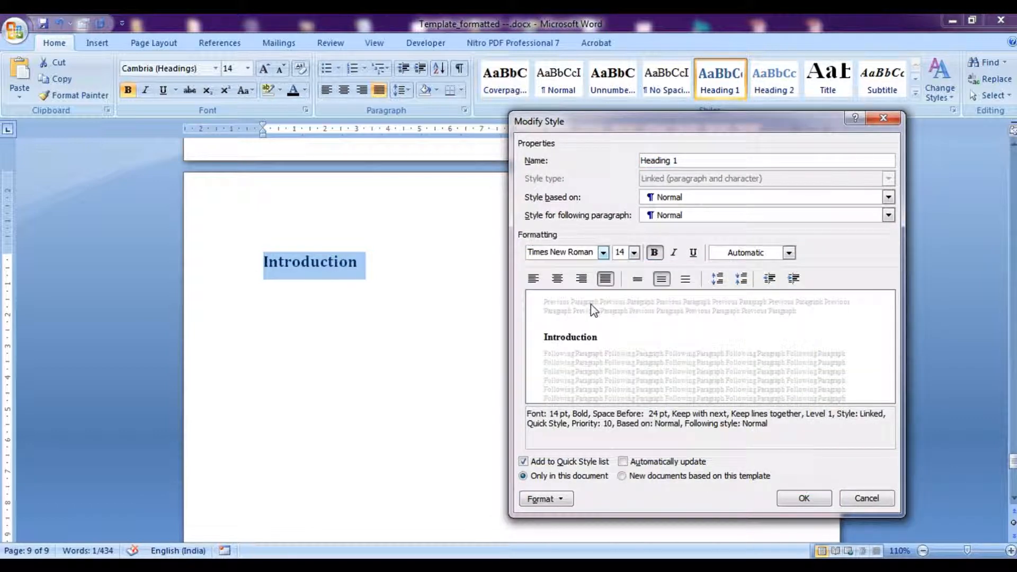
pyautogui.click(533, 279)
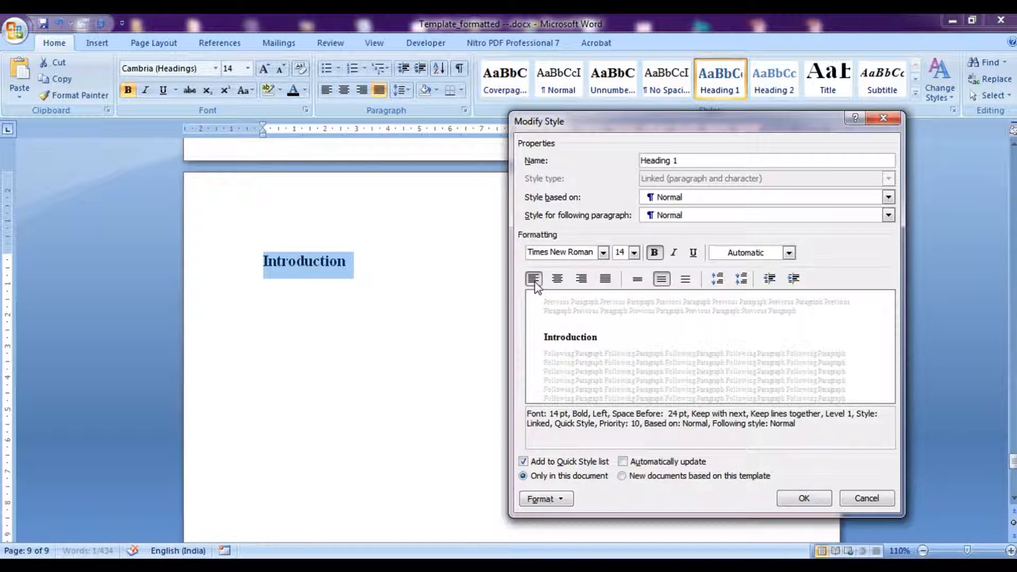
# In the Heading 1 style's paragraph settings, set line spacing to 1.5 lines and enable Page break before.
pyautogui.click(546, 498)
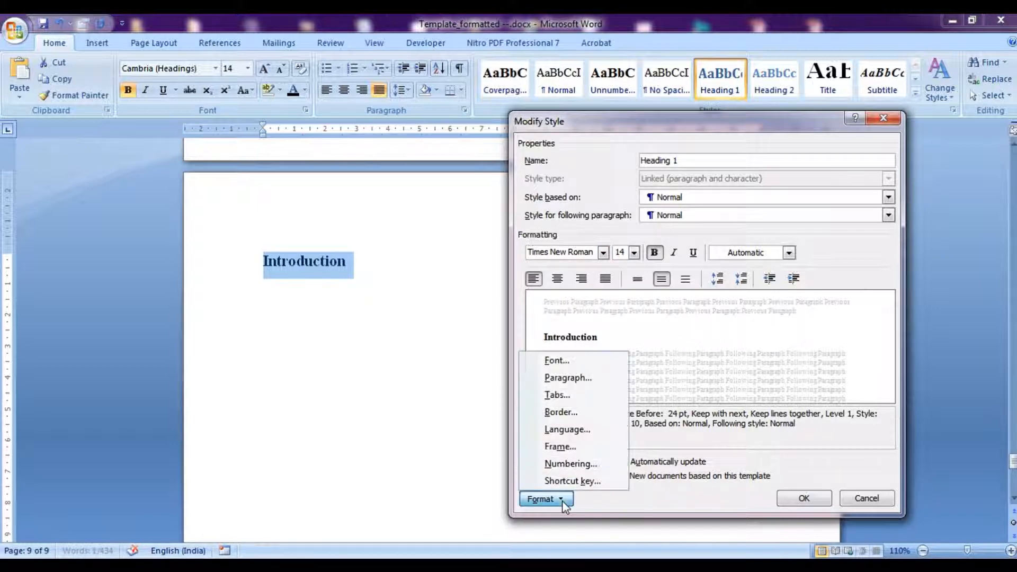
pyautogui.click(568, 379)
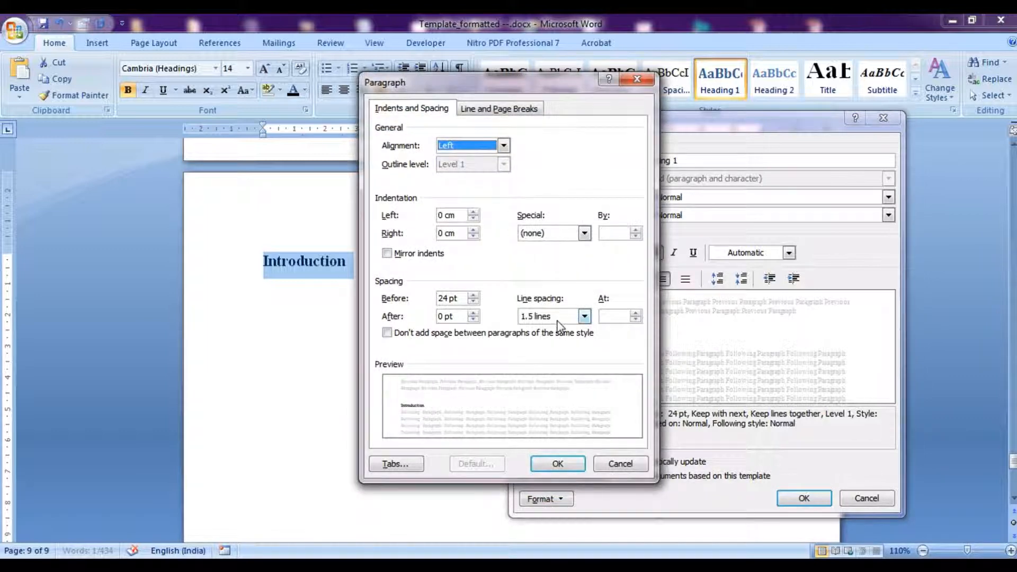
pyautogui.click(563, 319)
pyautogui.click(560, 340)
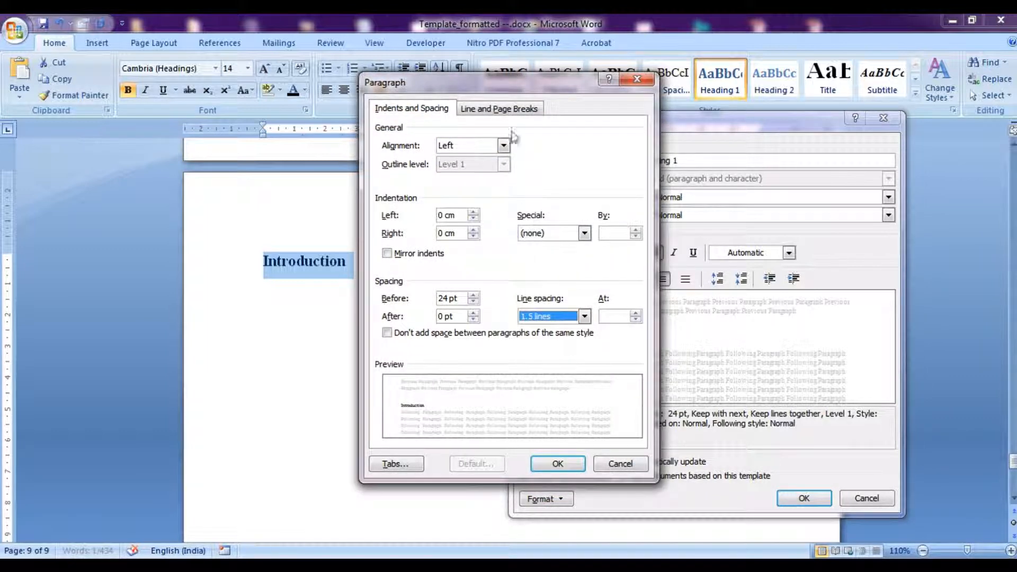
pyautogui.click(509, 109)
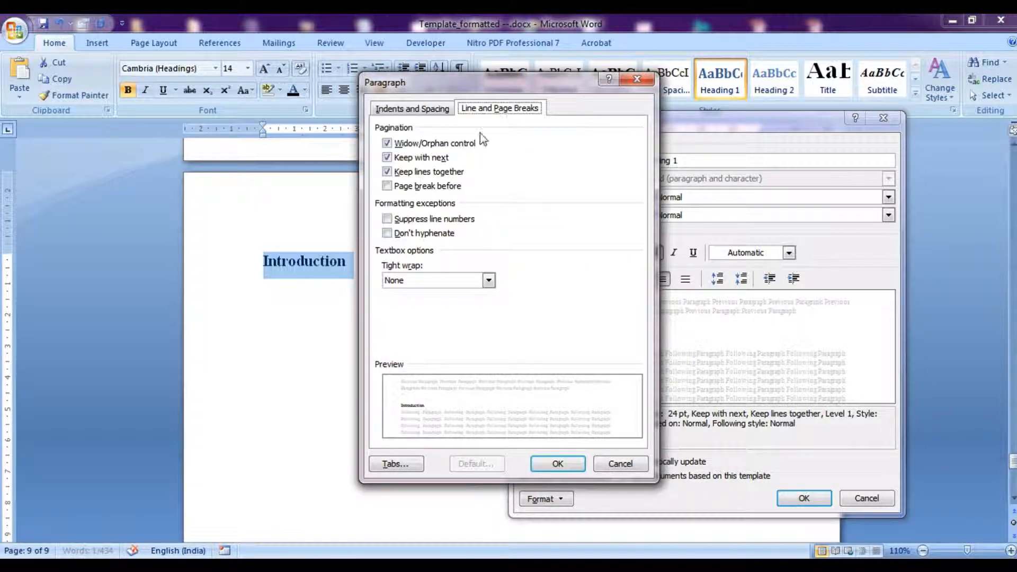
pyautogui.click(387, 186)
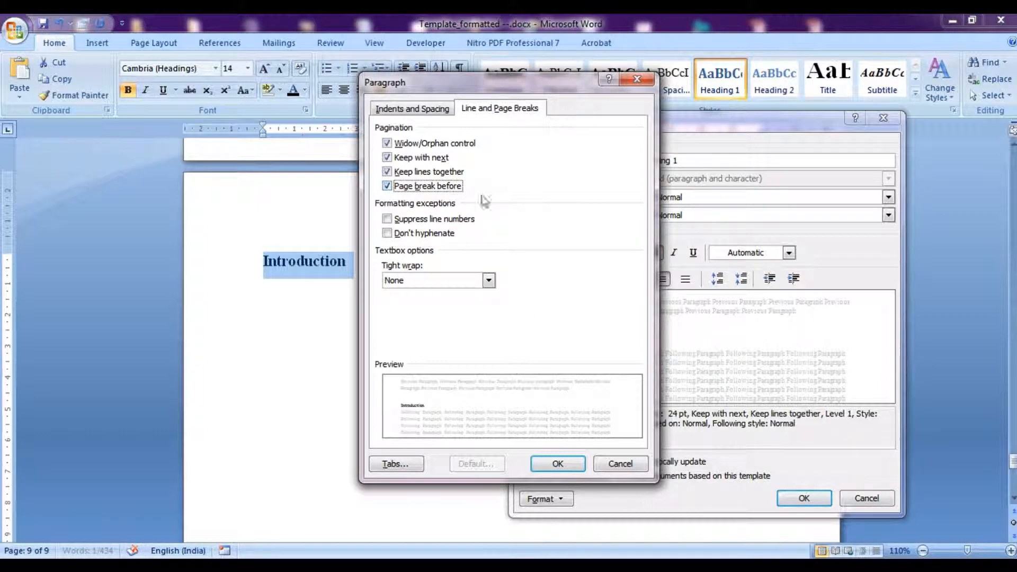
pyautogui.click(556, 466)
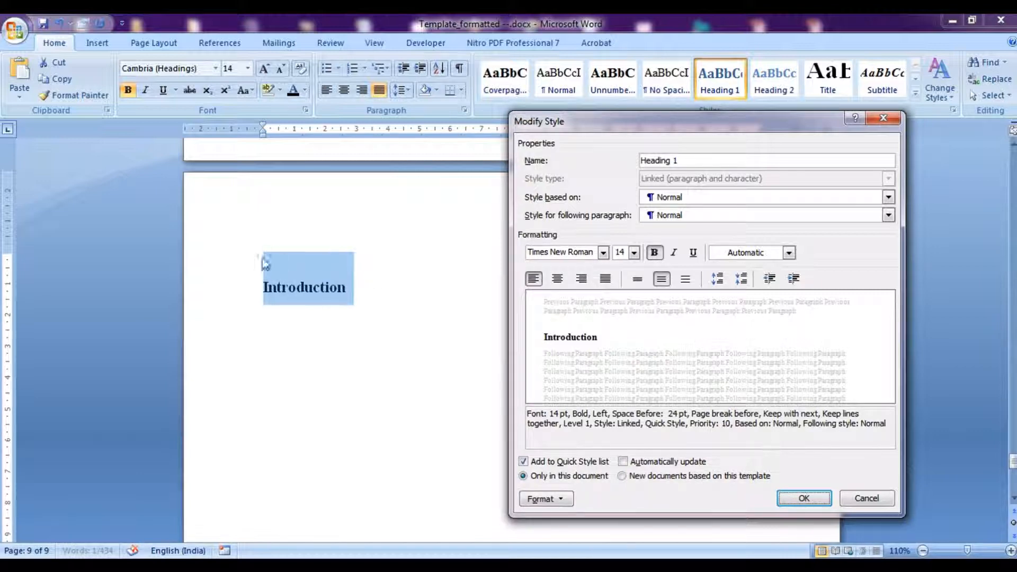
# In the Heading 1 style's paragraph settings, set spacing before to 0 pt and apply the modified style.
pyautogui.click(544, 502)
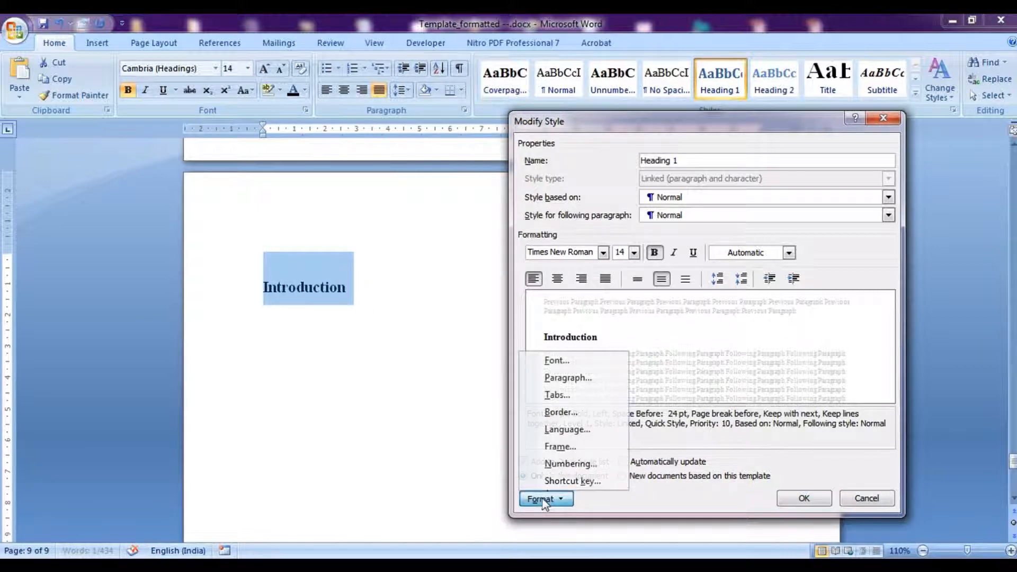
pyautogui.click(561, 377)
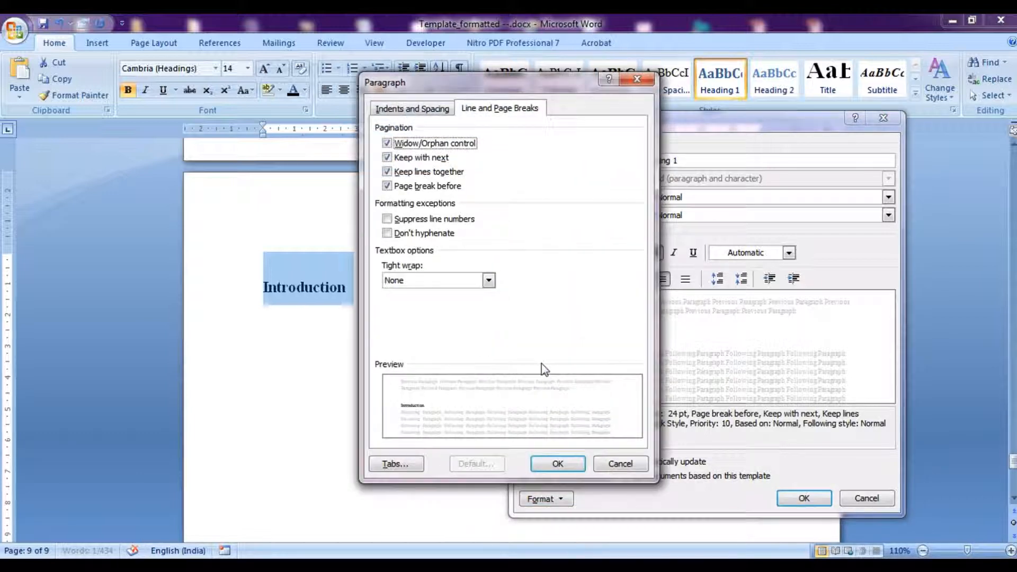
pyautogui.click(406, 109)
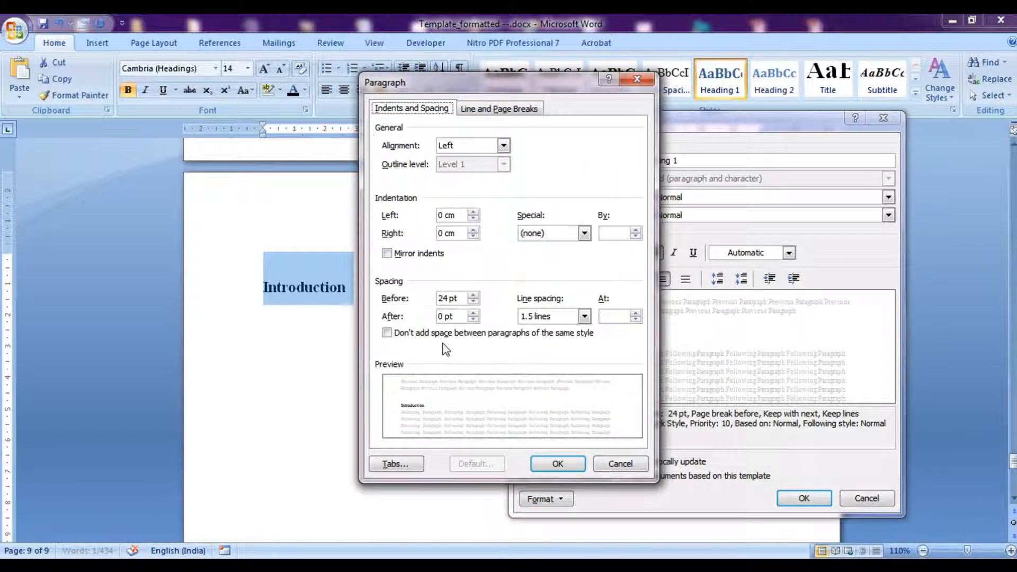
pyautogui.doubleClick(445, 298)
pyautogui.write('0')
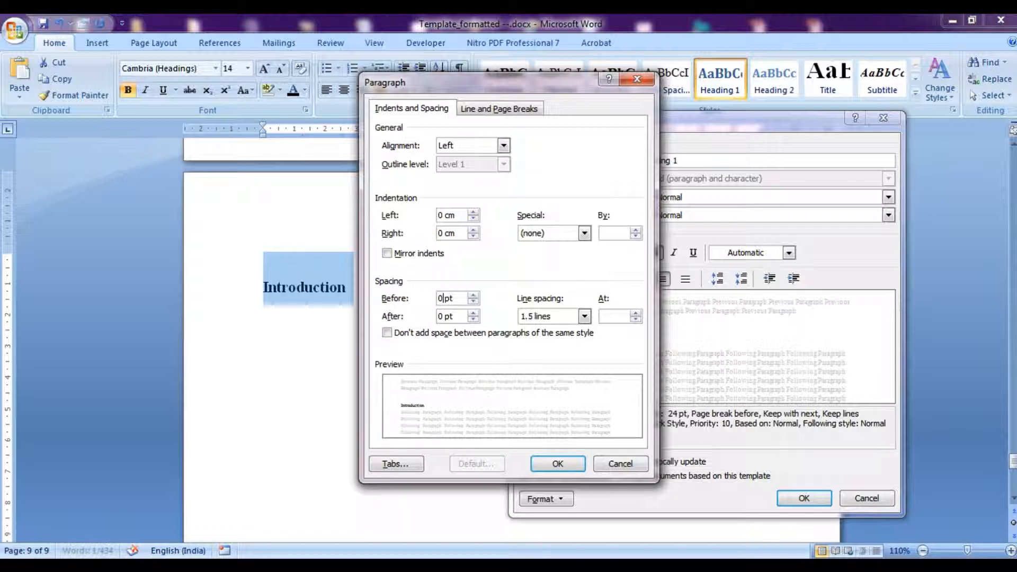
pyautogui.click(540, 468)
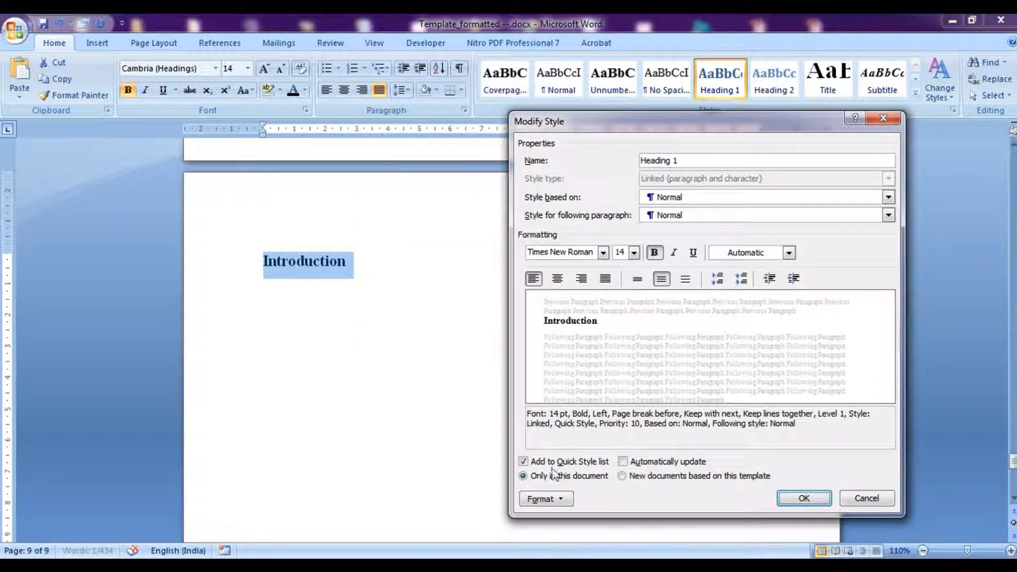
pyautogui.click(793, 499)
# Paste the prepared explanatory body text below the Introduction heading.
pyautogui.click(324, 345)
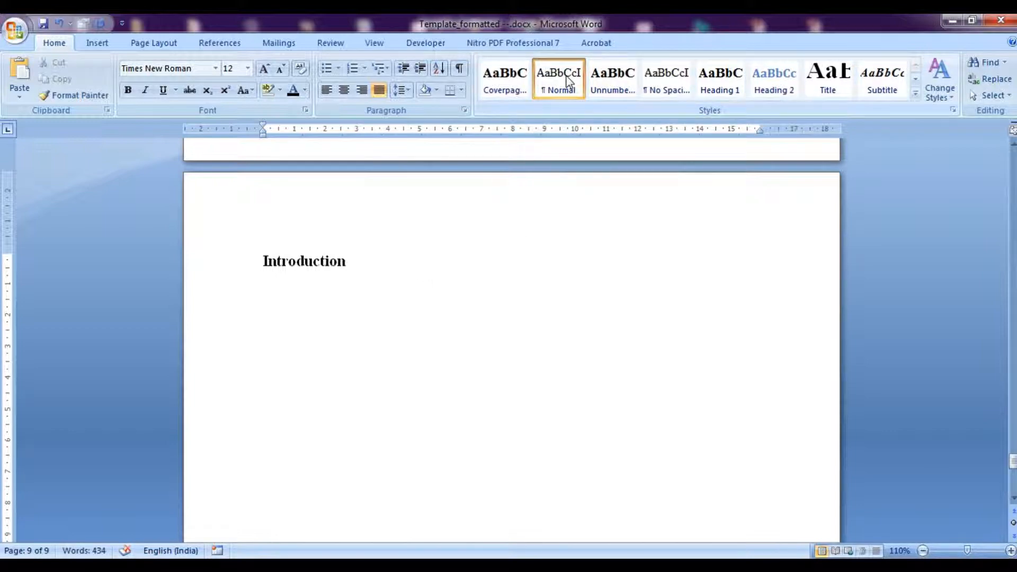
pyautogui.hotkey('ctrl', 'v')
pyautogui.scroll(3, 486, 307)
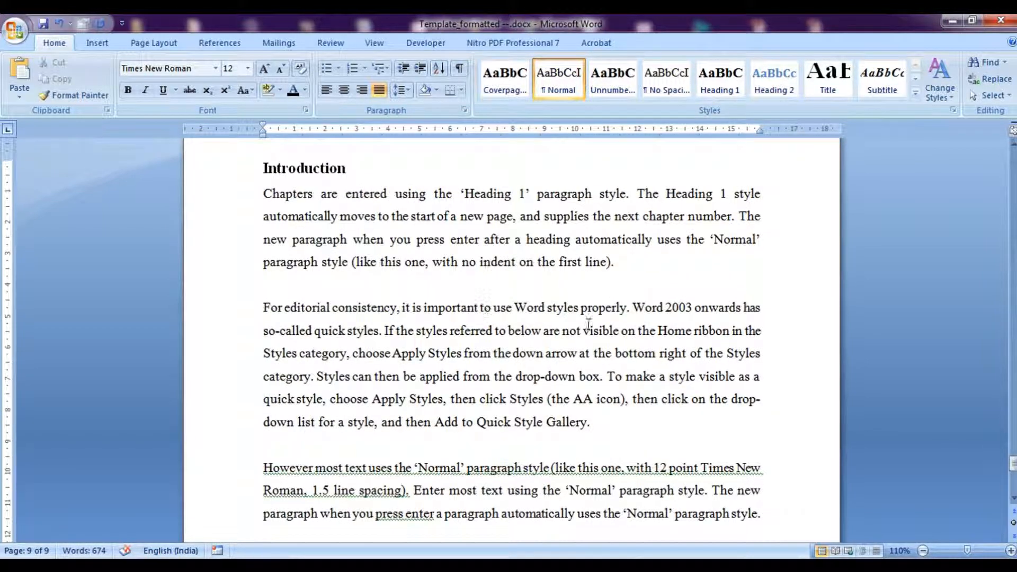
pyautogui.moveTo(1013, 463); pyautogui.dragTo(1012, 479)
# Start a new paragraph at the end of the text, apply Heading 2 and type 'Background and Context'.
pyautogui.press('Return')
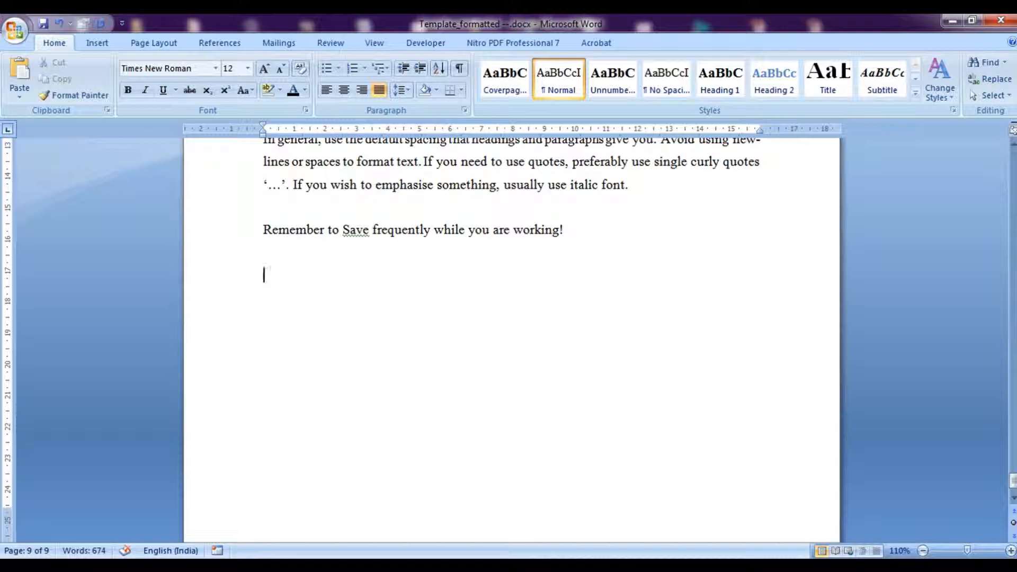
pyautogui.scroll(6, 646, 306)
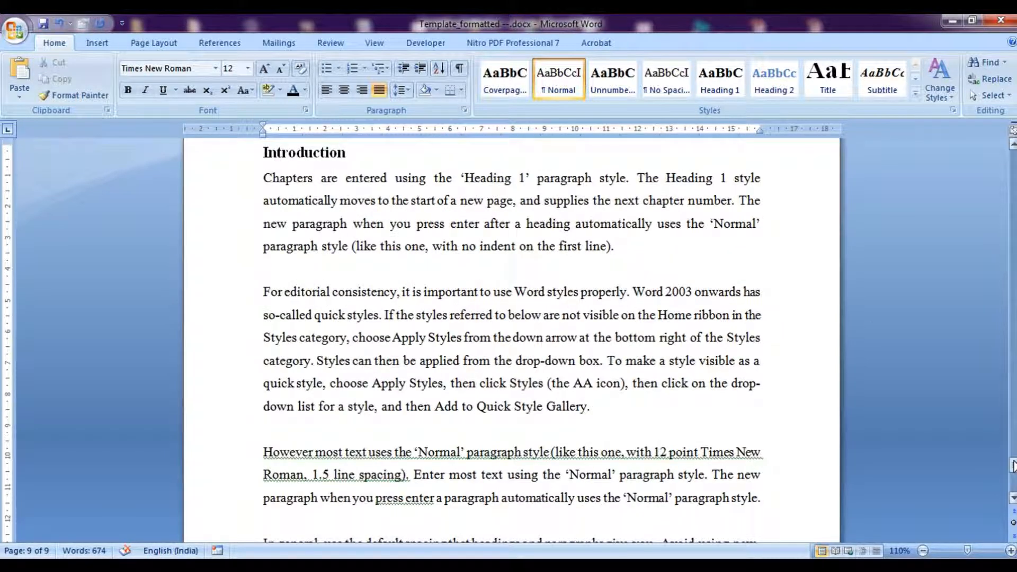
pyautogui.moveTo(1012, 465); pyautogui.dragTo(1012, 476)
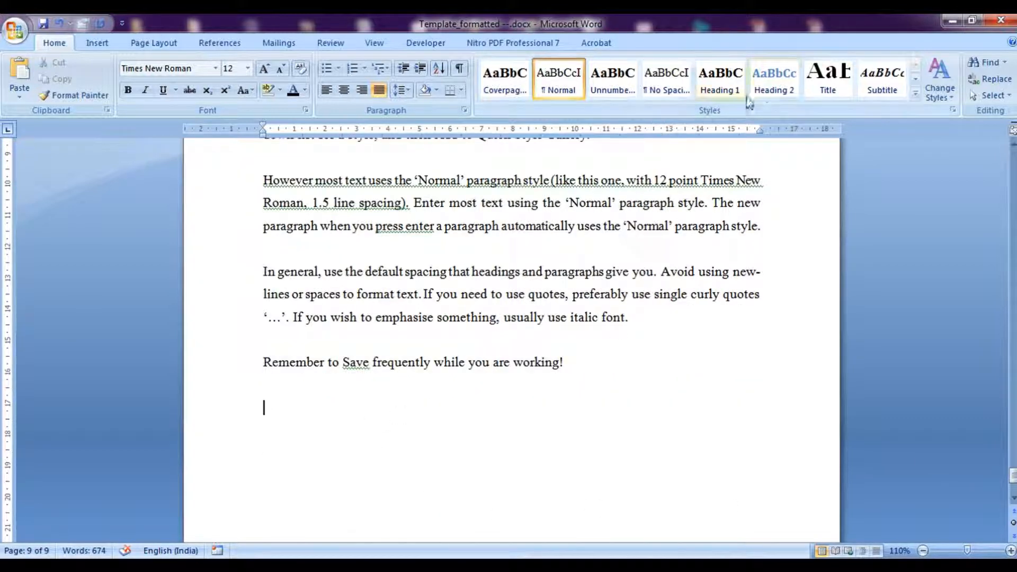
pyautogui.click(775, 91)
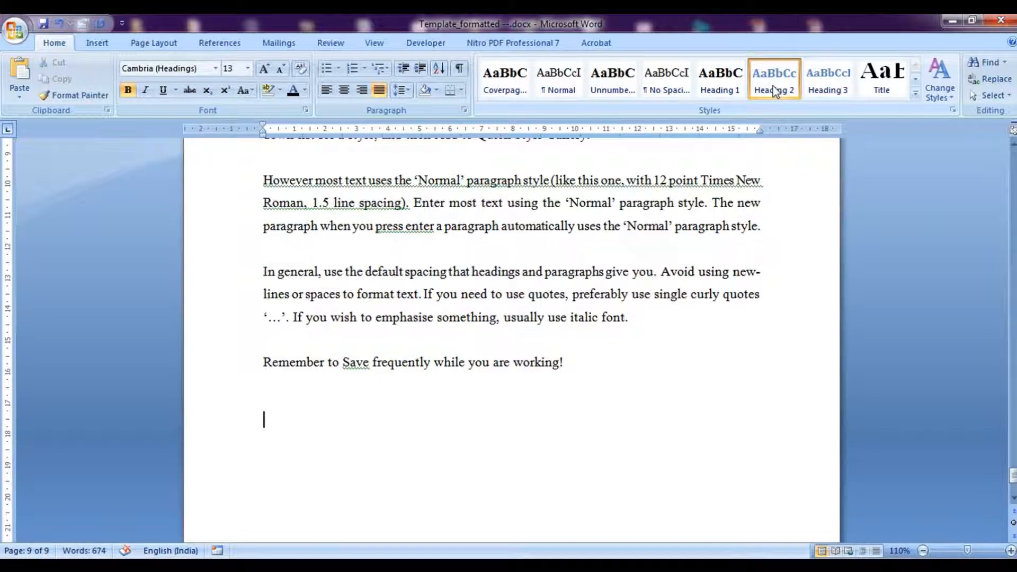
pyautogui.write('Background and Context')
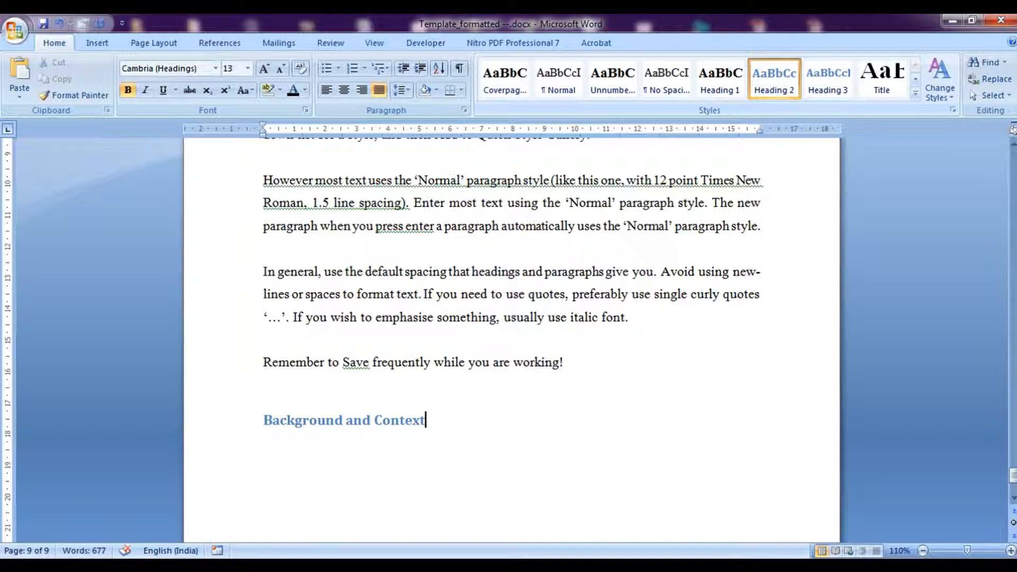
# Modify the Heading 2 style to Times New Roman, Automatic font colour and left alignment.
pyautogui.rightClick(791, 80)
pyautogui.click(805, 106)
pyautogui.click(789, 252)
pyautogui.click(736, 271)
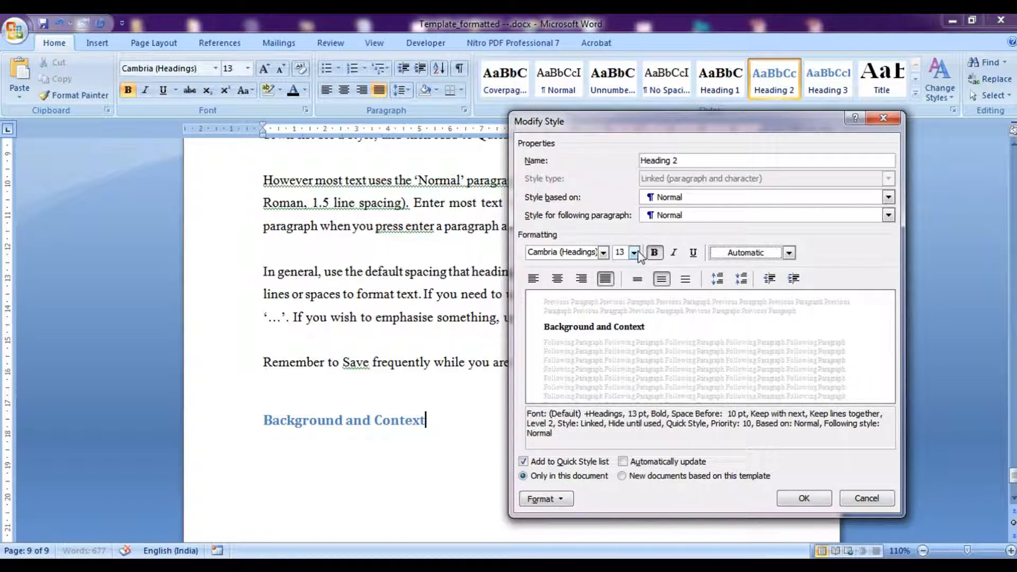
pyautogui.click(603, 253)
pyautogui.click(651, 303)
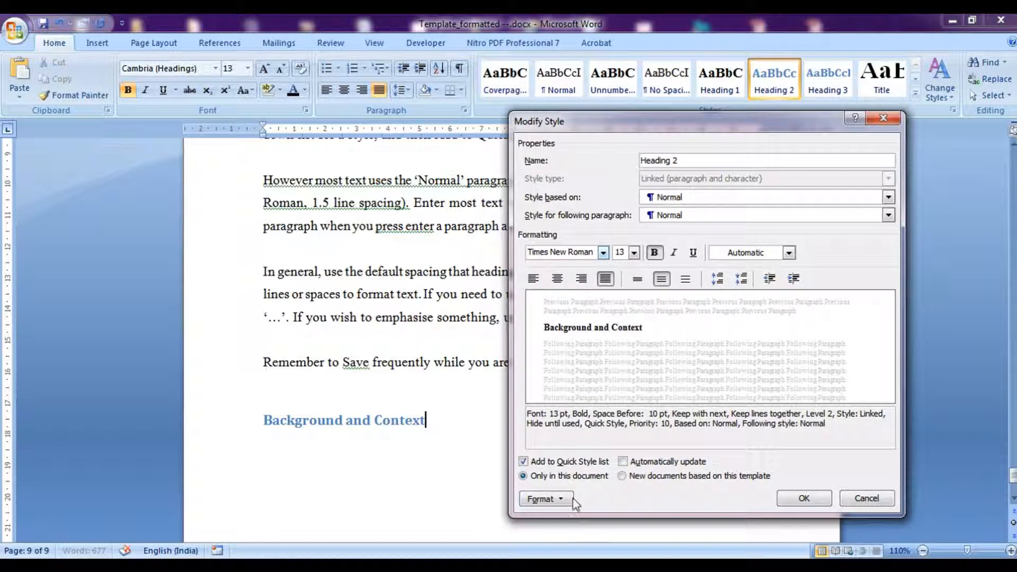
pyautogui.click(533, 279)
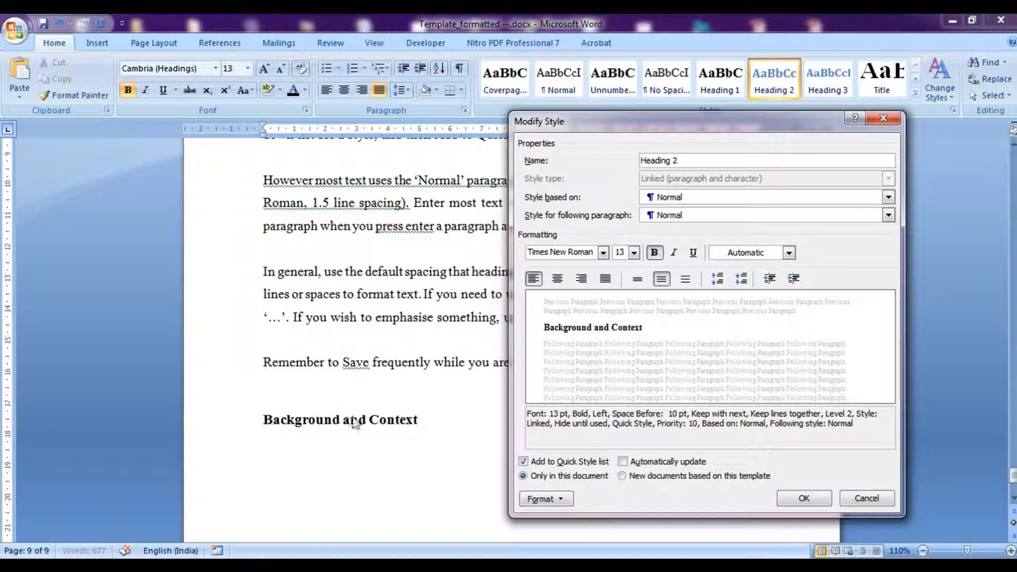
pyautogui.click(782, 500)
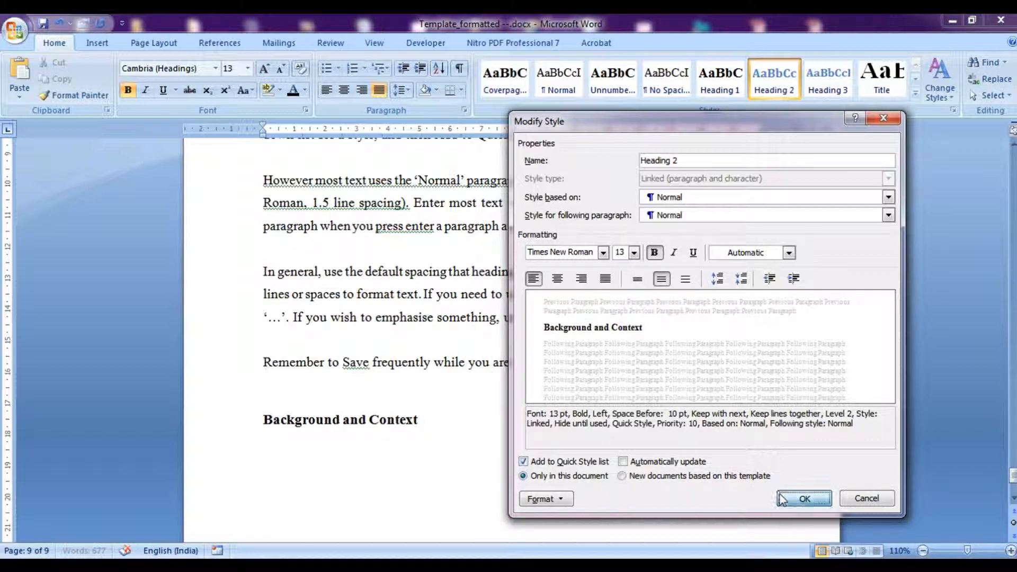
# Add a body paragraph reading 'I can write over here.......' below the Background and Context heading.
pyautogui.press('Return')
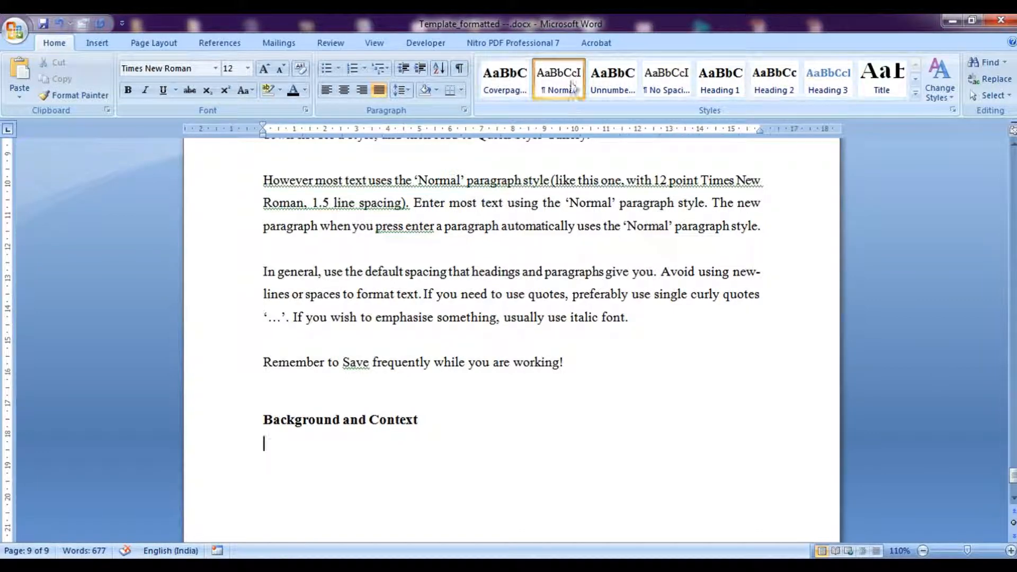
pyautogui.write('I')
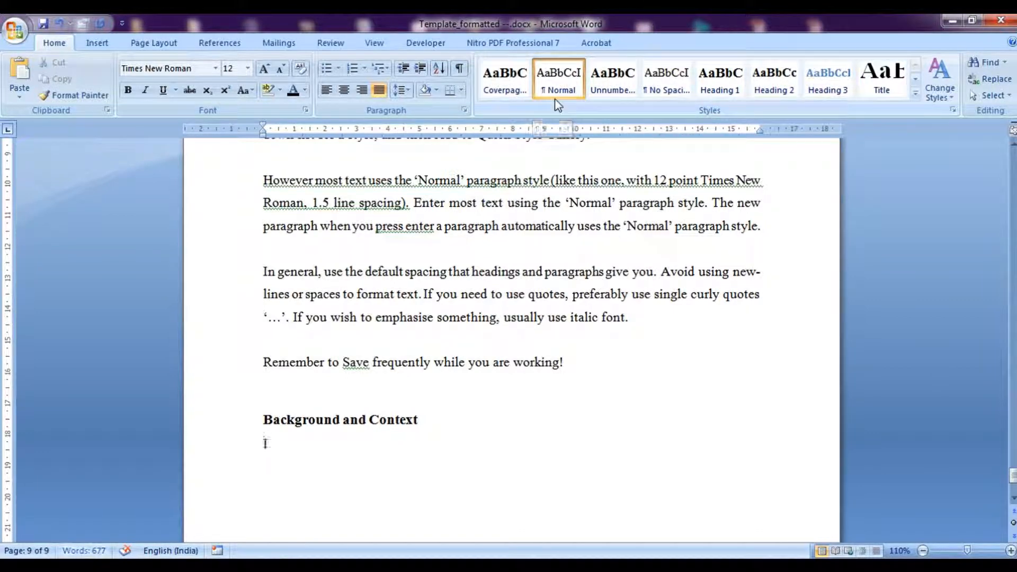
pyautogui.write(' can write over here')
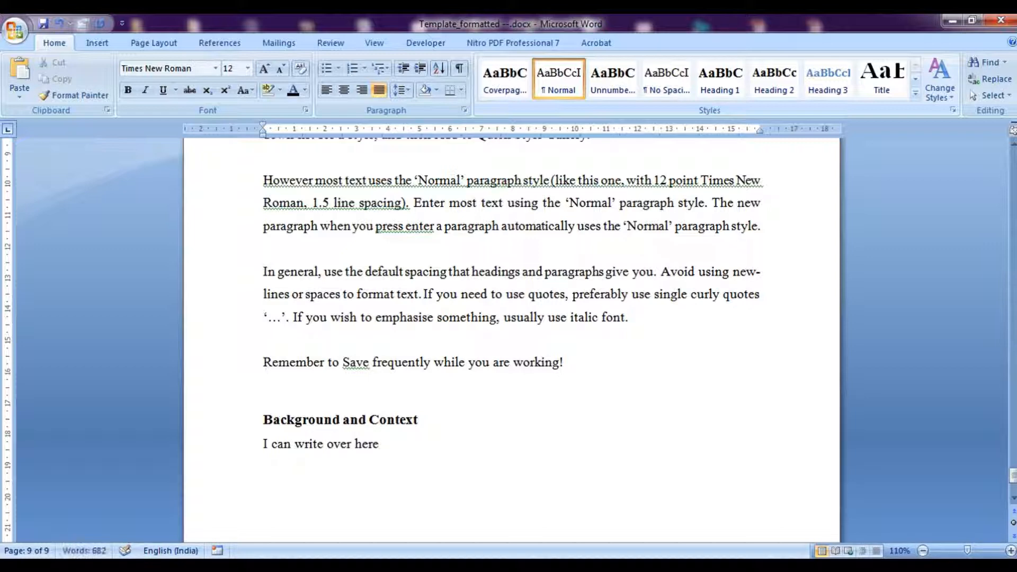
pyautogui.write('....')
# Add a new line 'Scope and Objectives' after a blank line and format it as Heading 2.
pyautogui.press('Return')
pyautogui.press('Return')
pyautogui.write('Scope')
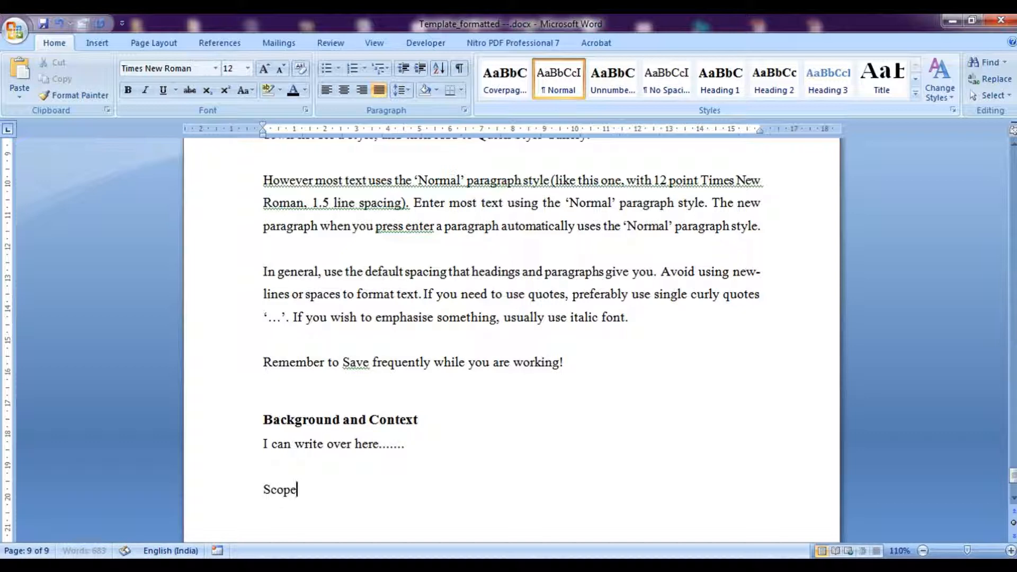
pyautogui.write(' and Objectives')
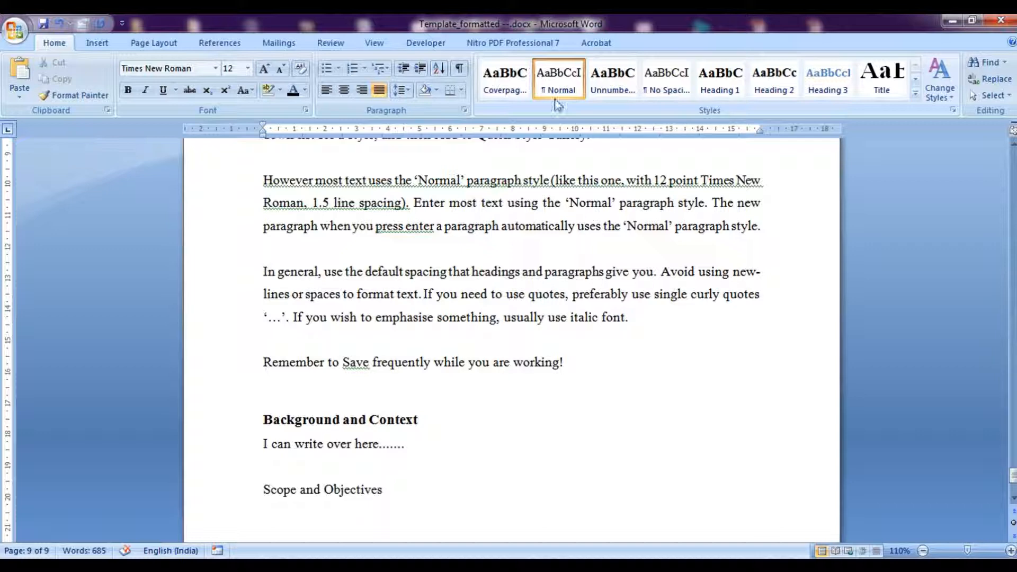
pyautogui.hotkey('shift', 'Home')
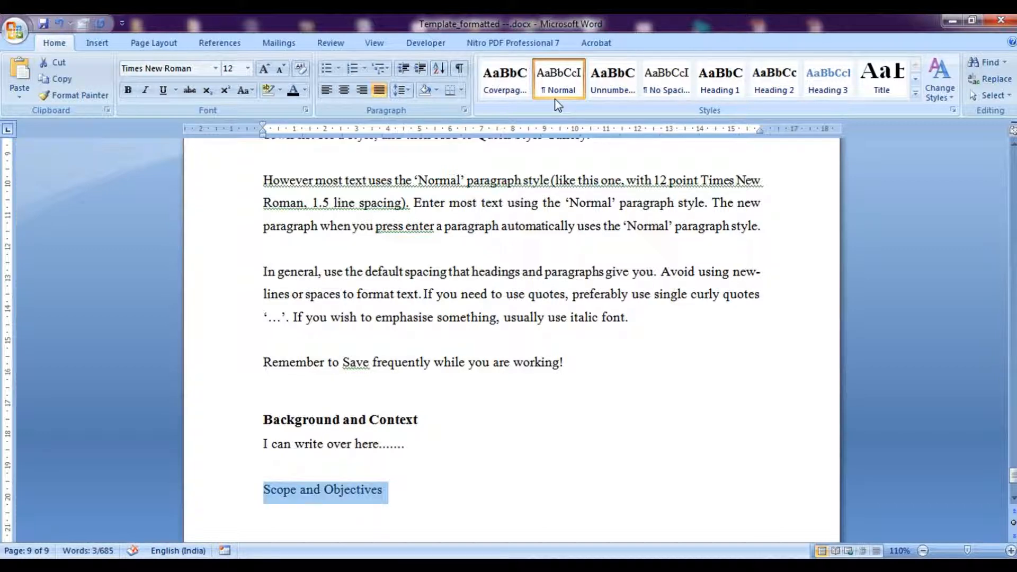
pyautogui.click(766, 91)
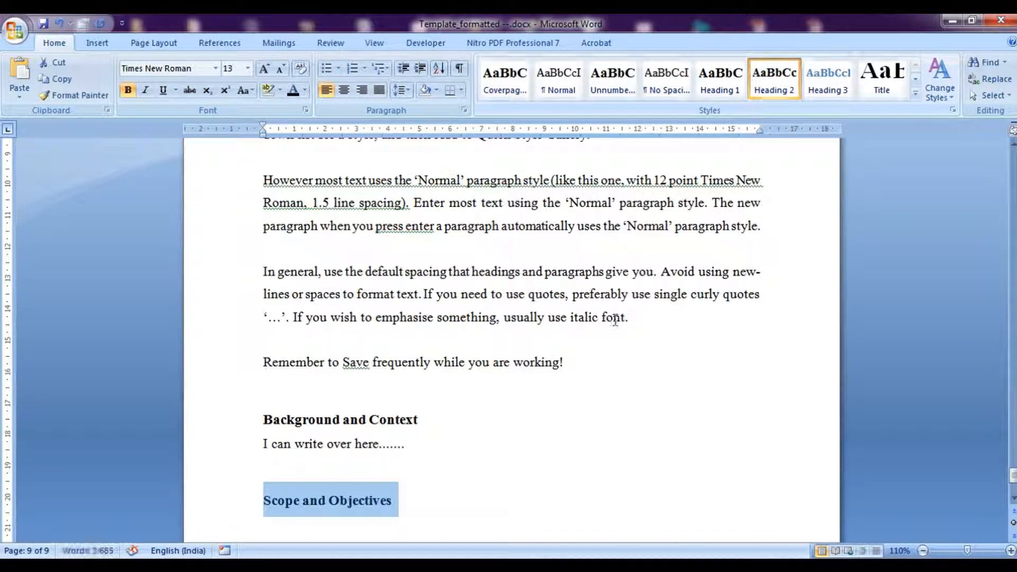
# Add a body paragraph reading 'Text....' below the Scope and Objectives heading.
pyautogui.click(532, 453)
pyautogui.scroll(-1, 533, 453)
pyautogui.click(479, 458)
pyautogui.press('Return')
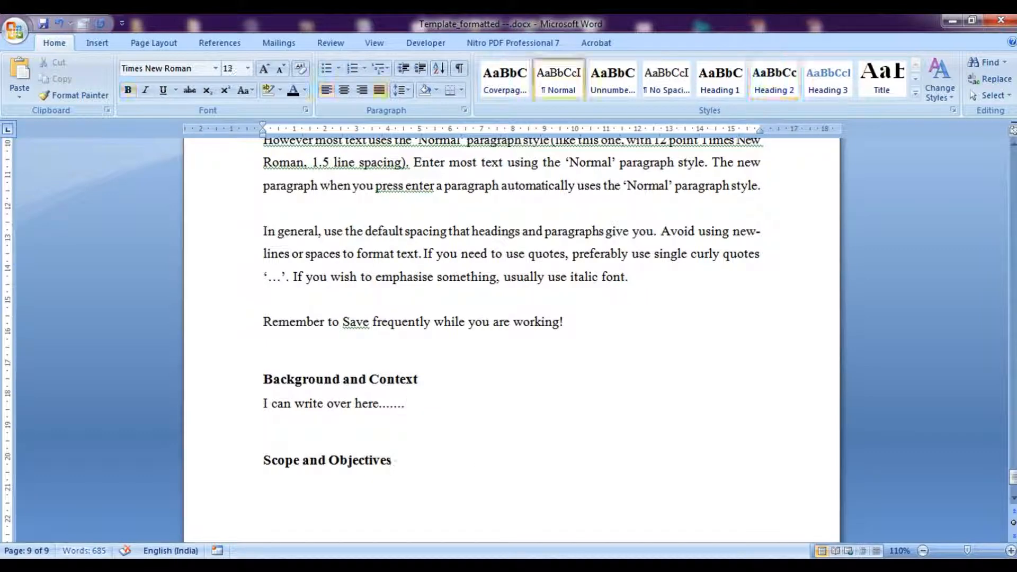
pyautogui.write('Text....')
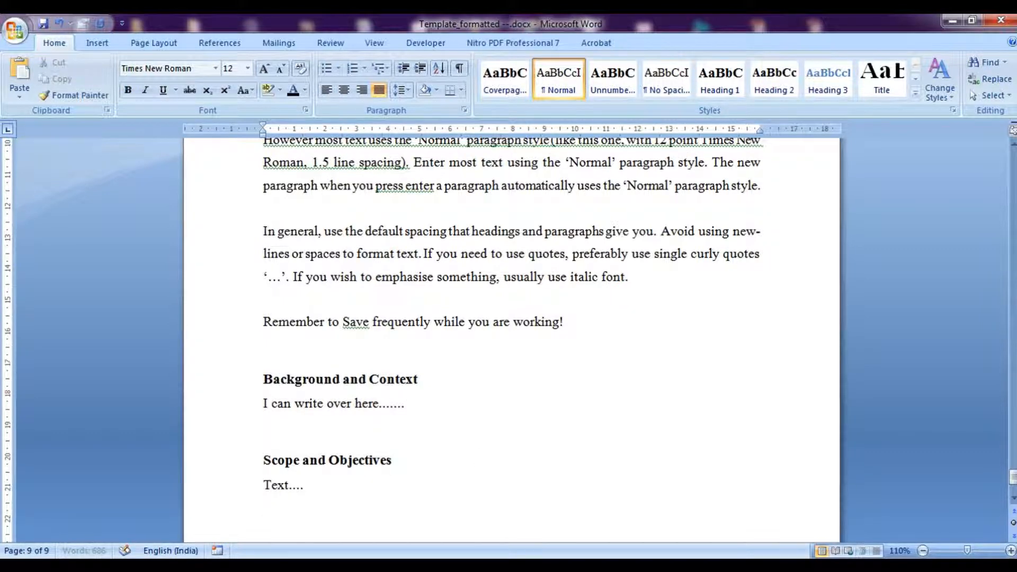
pyautogui.press('Return')
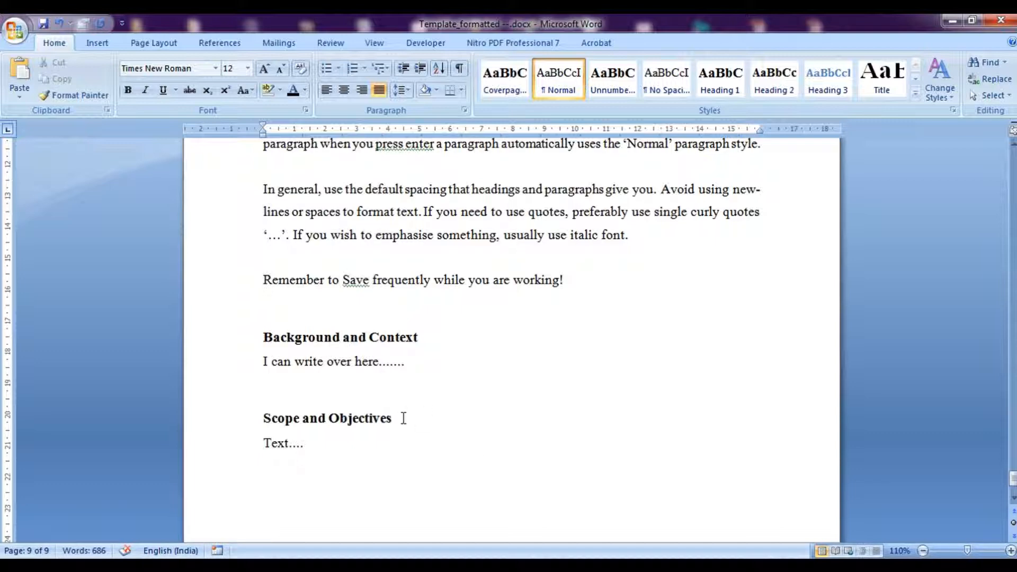
# Apply the multilevel list that numbers Heading 1, Heading 2 and lower heading levels to the chapter headings.
pyautogui.scroll(5, 388, 356)
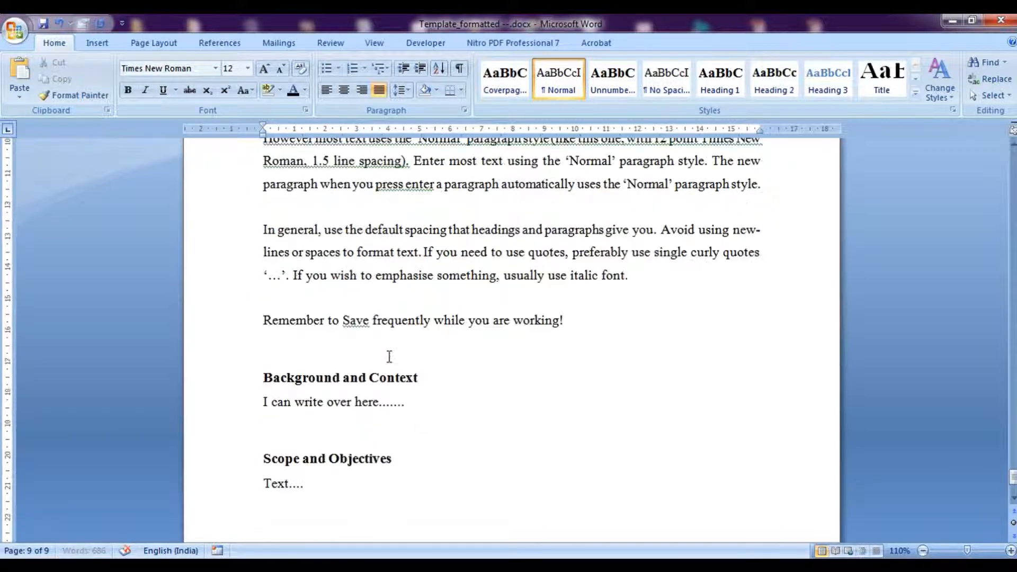
pyautogui.scroll(3, 389, 358)
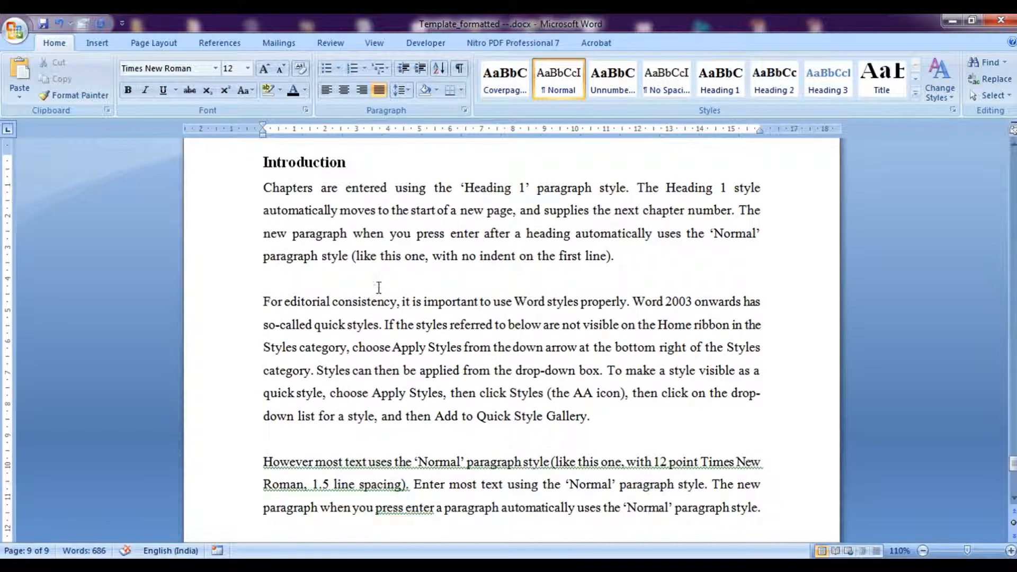
pyautogui.scroll(-2, 366, 323)
pyautogui.scroll(-6, 366, 323)
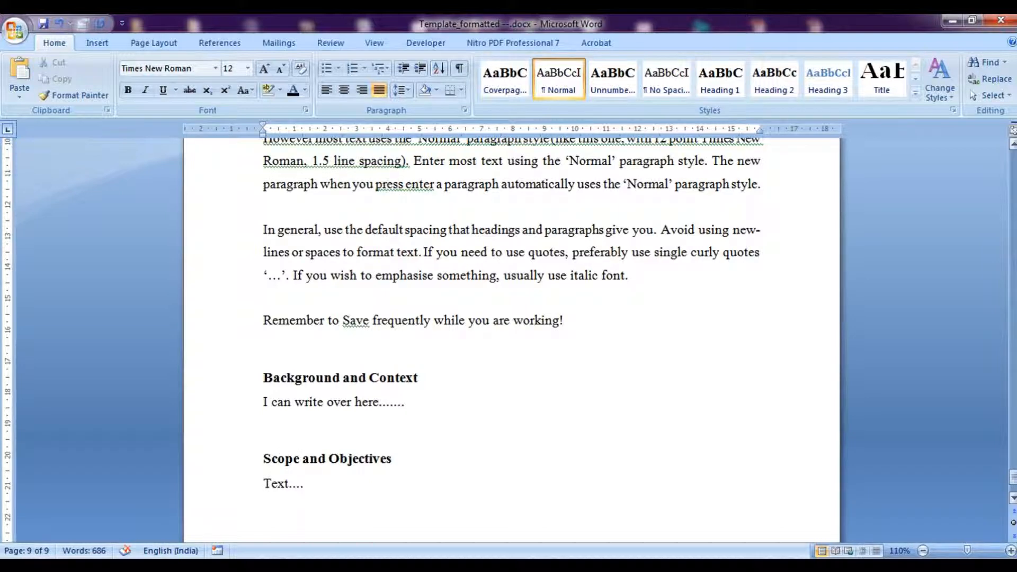
pyautogui.moveTo(1012, 476); pyautogui.dragTo(1012, 461)
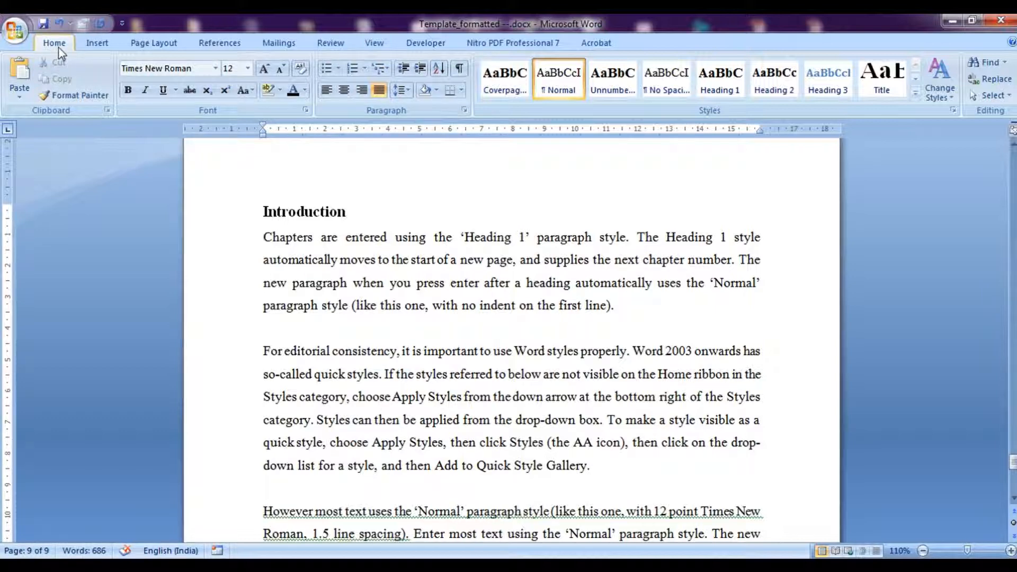
pyautogui.click(382, 70)
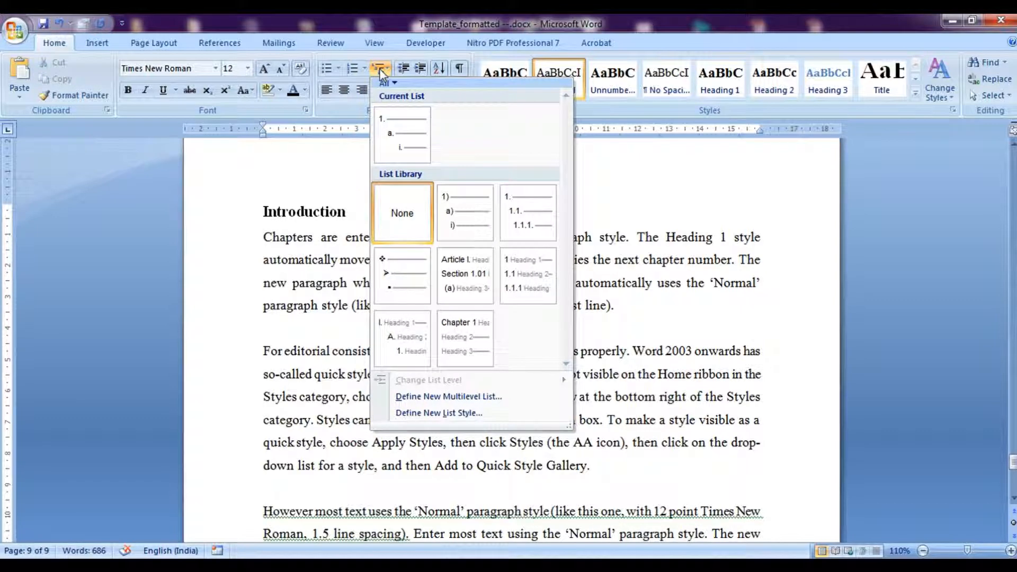
pyautogui.moveTo(522, 273)
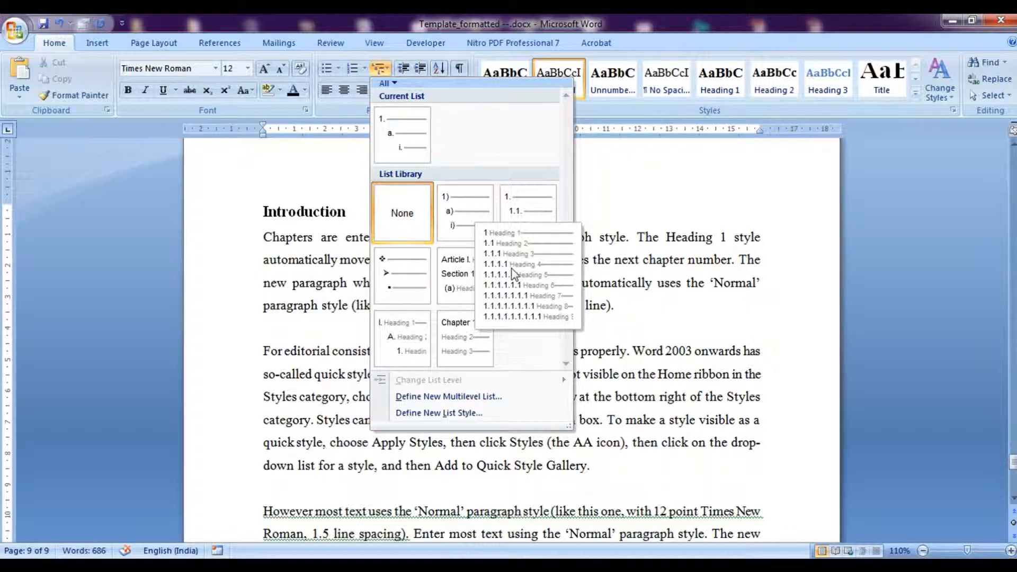
pyautogui.click(512, 273)
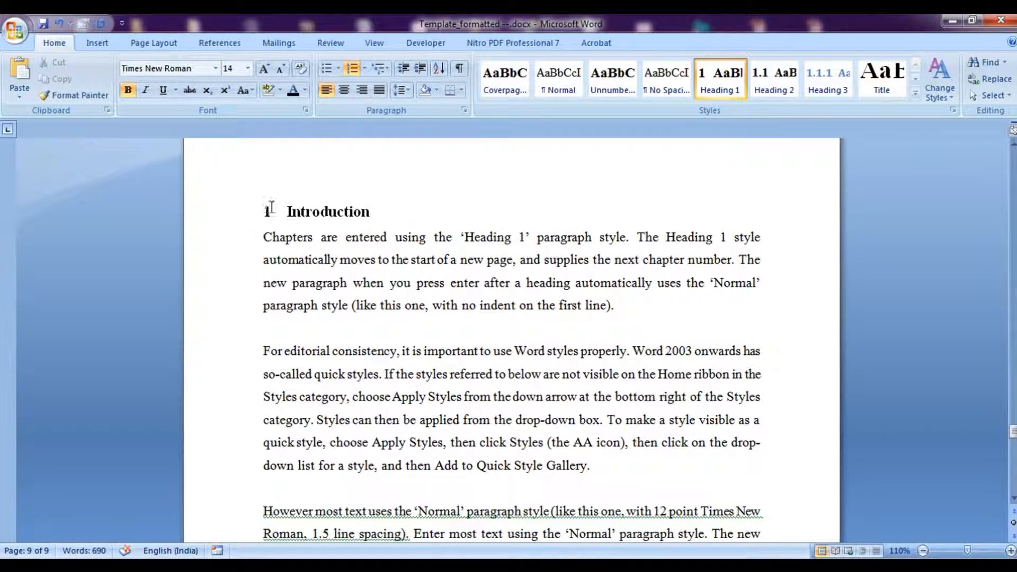
pyautogui.moveTo(1012, 436); pyautogui.dragTo(1013, 453)
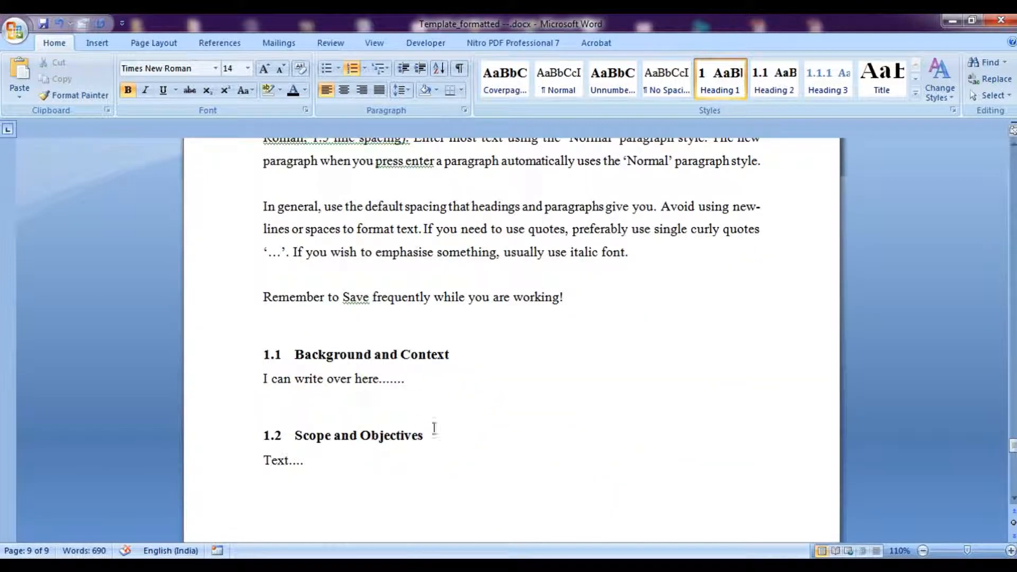
pyautogui.click(442, 444)
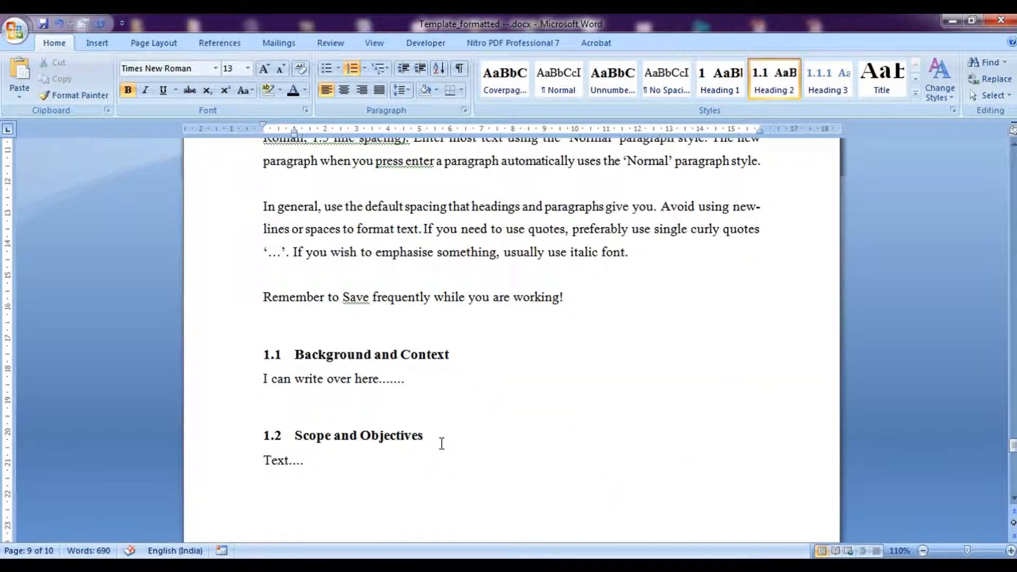
# Add a new Heading 3 line below the Scope and Objectives heading.
pyautogui.press('Return')
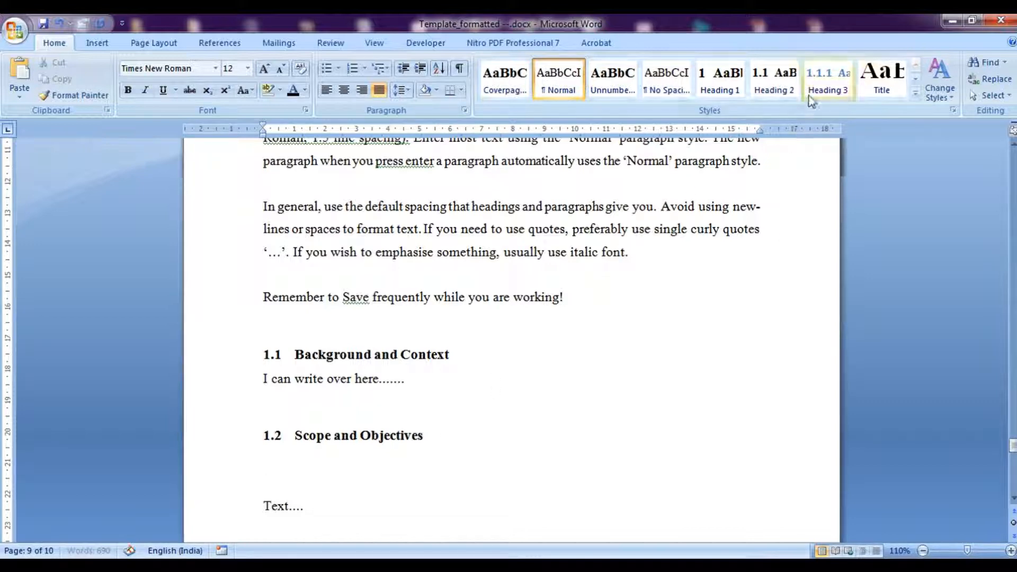
pyautogui.click(823, 85)
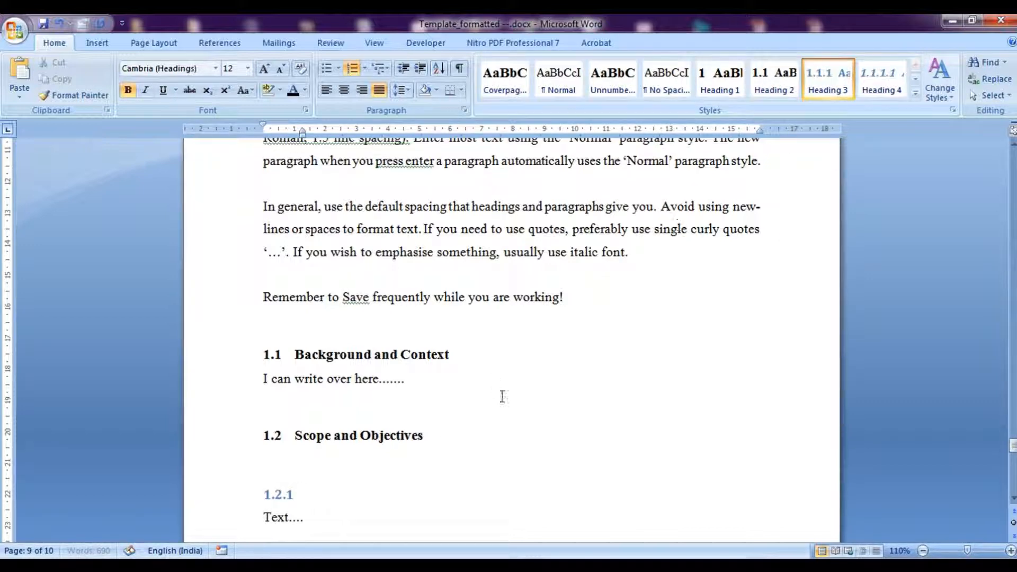
pyautogui.click(271, 435)
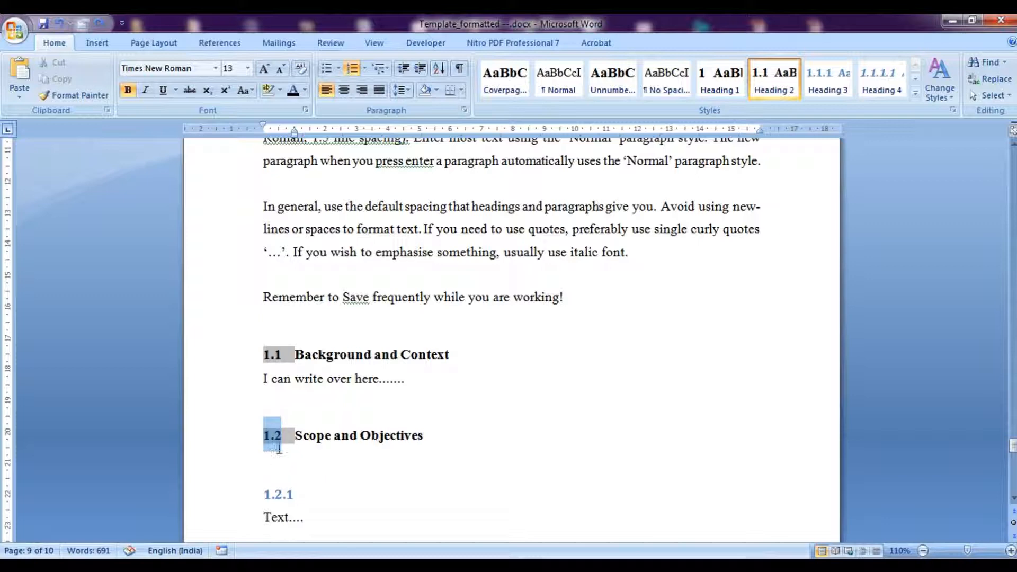
pyautogui.click(301, 495)
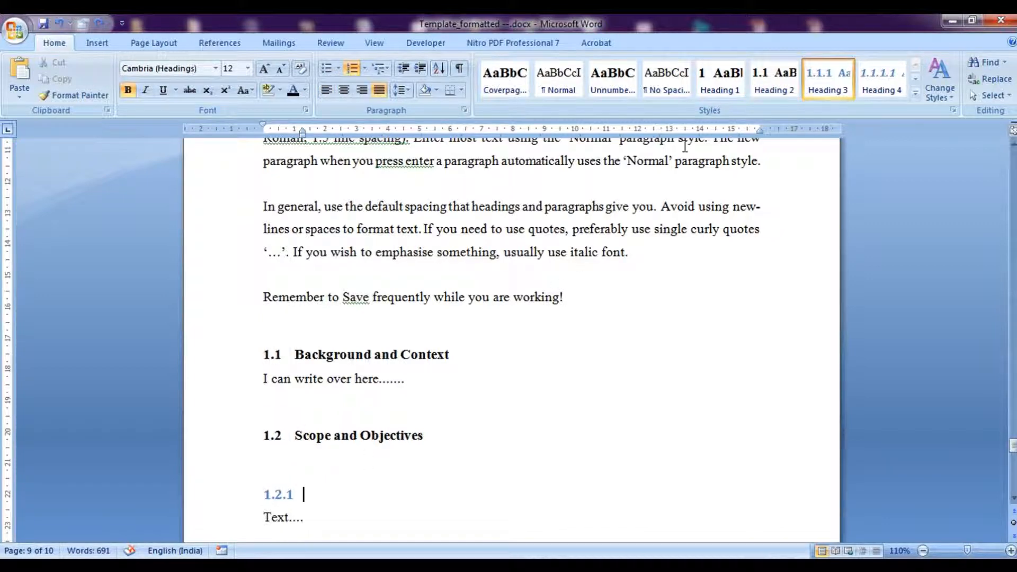
# Modify the Heading 3 style to Times New Roman, automatic font colour and left alignment, checking its paragraph settings.
pyautogui.rightClick(806, 80)
pyautogui.click(846, 105)
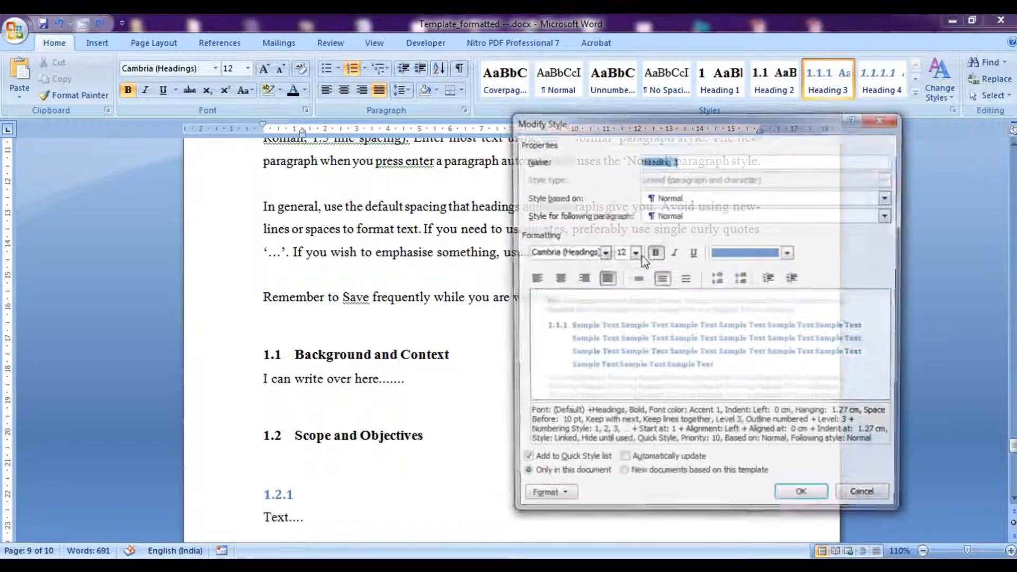
pyautogui.click(744, 253)
pyautogui.click(734, 272)
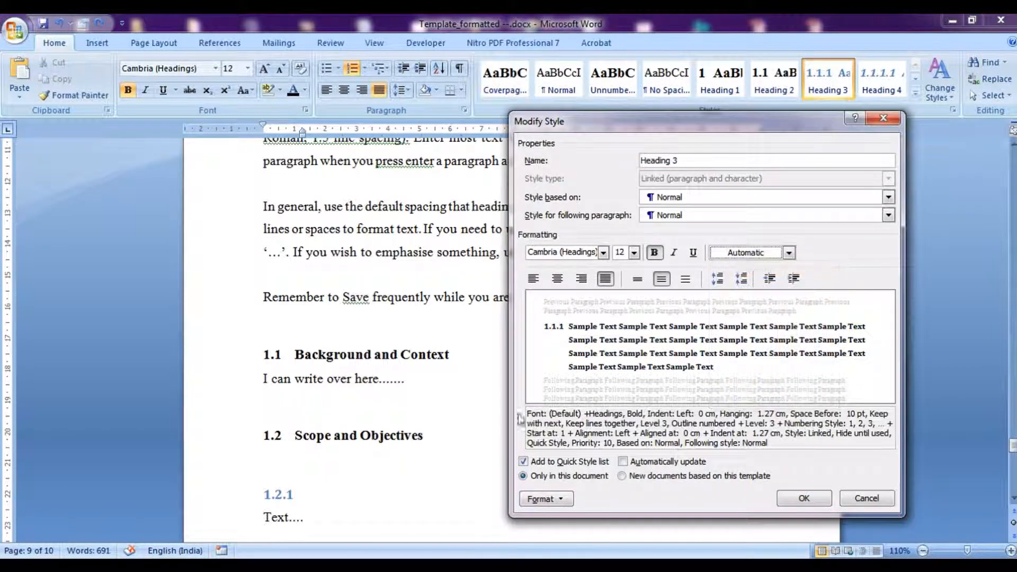
pyautogui.click(534, 279)
pyautogui.click(604, 253)
pyautogui.click(562, 306)
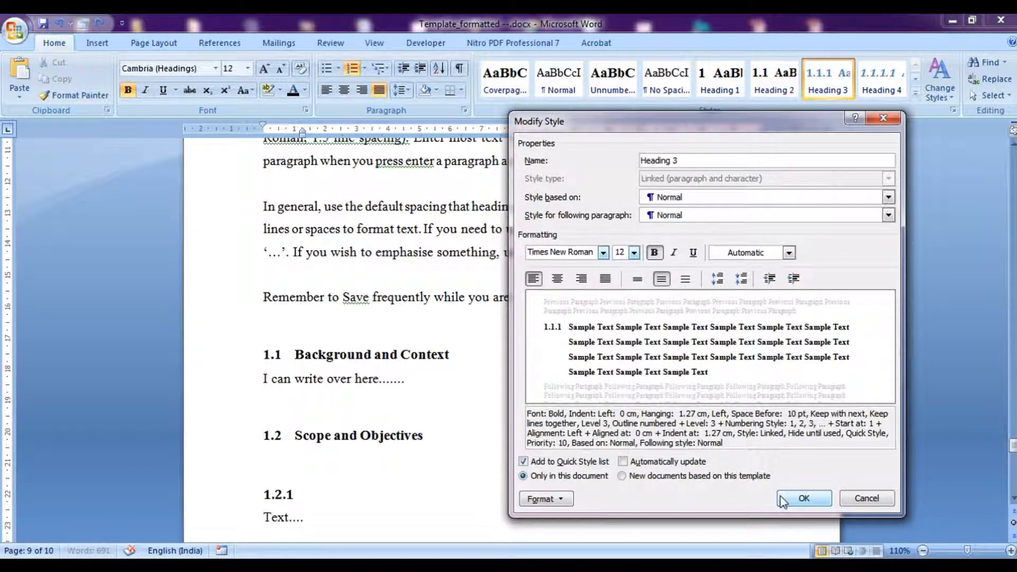
pyautogui.click(546, 498)
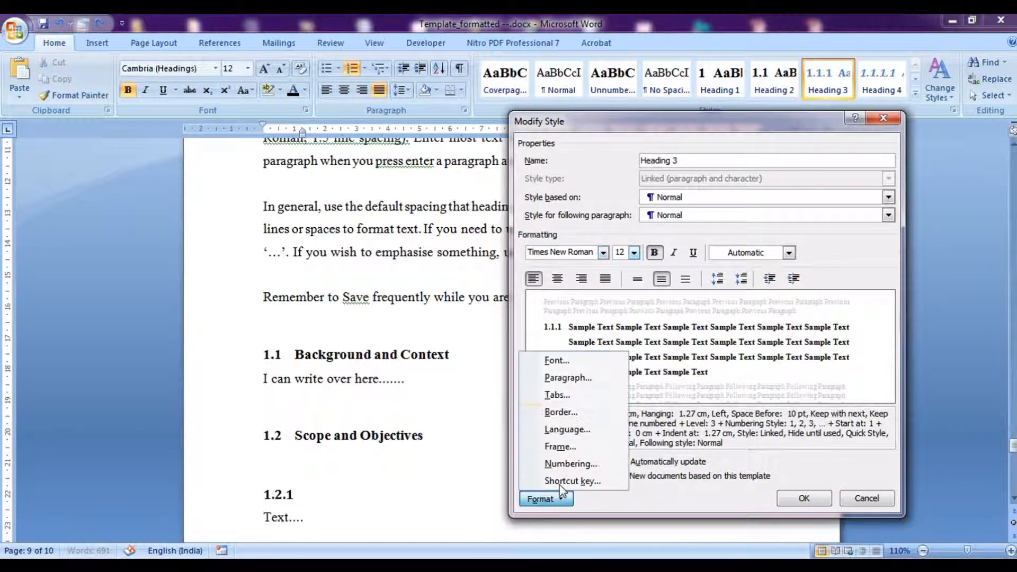
pyautogui.click(575, 385)
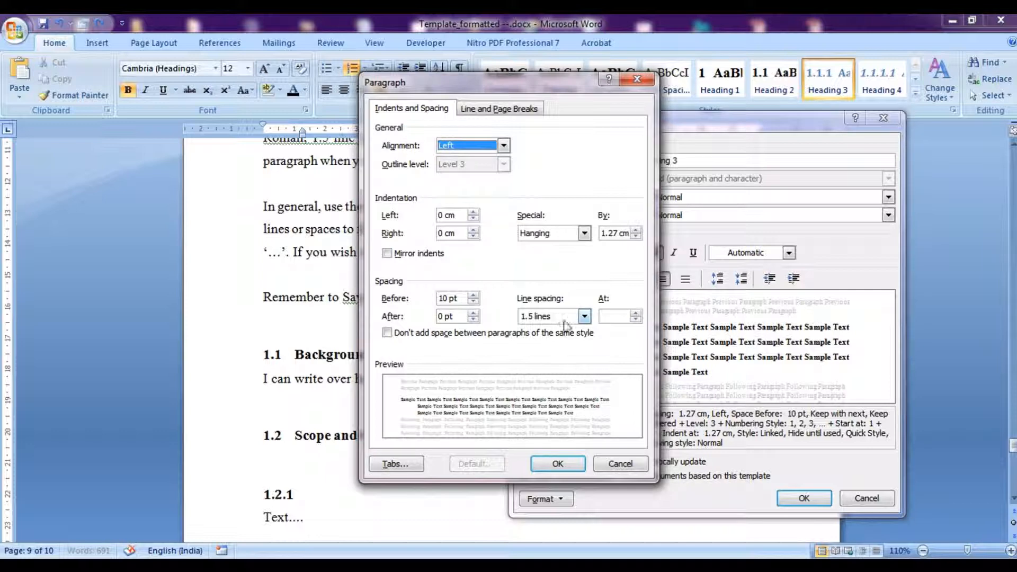
pyautogui.click(557, 463)
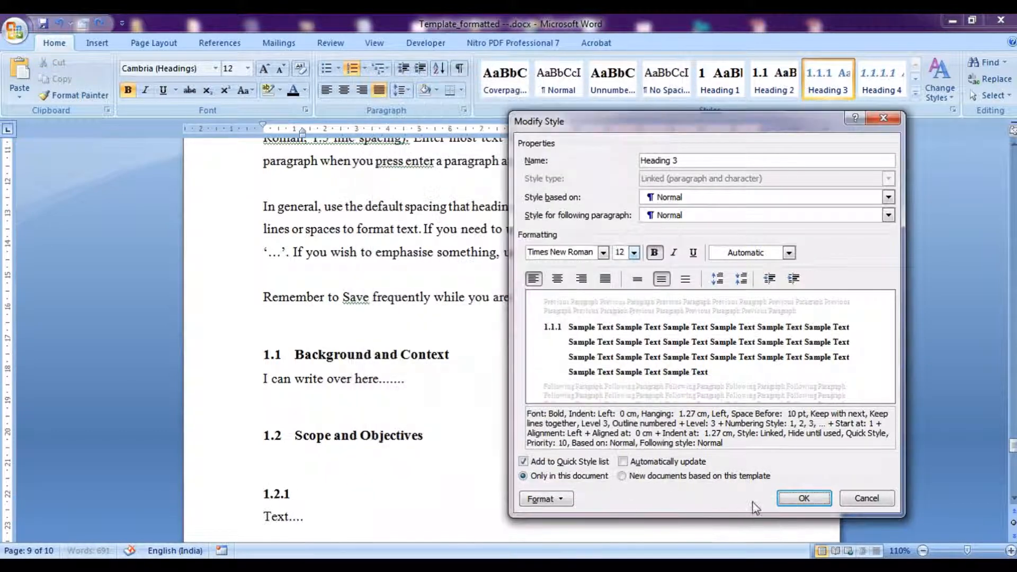
pyautogui.click(788, 495)
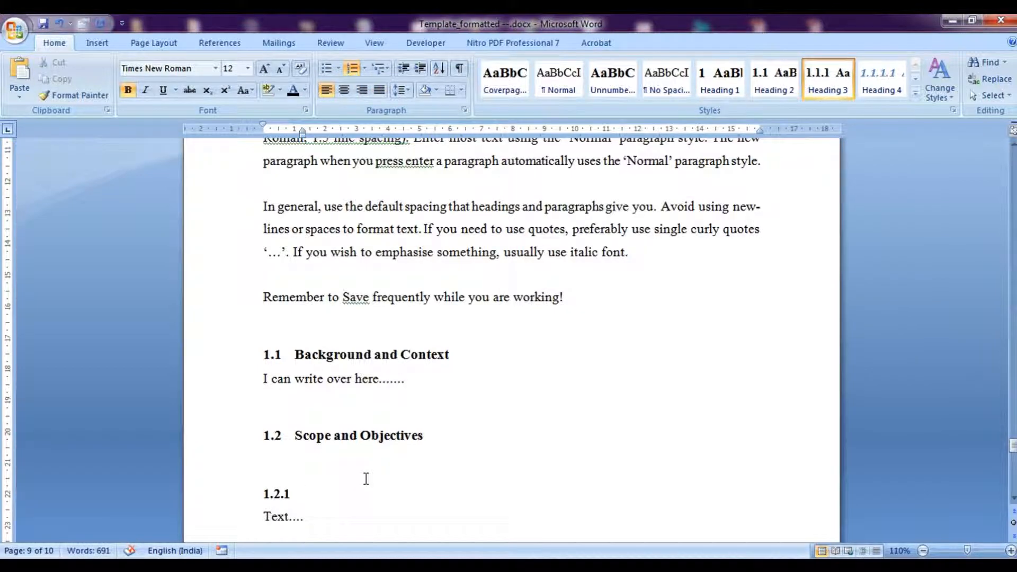
# Add a second Heading 3 line below the first subsection number.
pyautogui.press('Return')
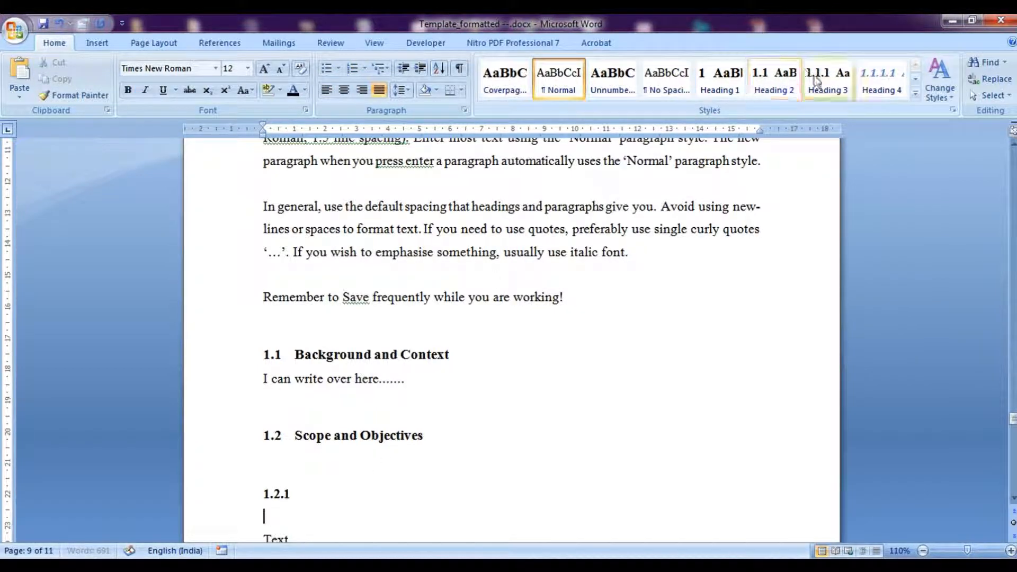
pyautogui.click(815, 81)
pyautogui.click(1012, 499)
pyautogui.click(1012, 499)
pyautogui.click(1013, 499)
# Insert a page break and format the blank line below 1.2.2 as Heading 4.
pyautogui.hotkey('ctrl', 'Return')
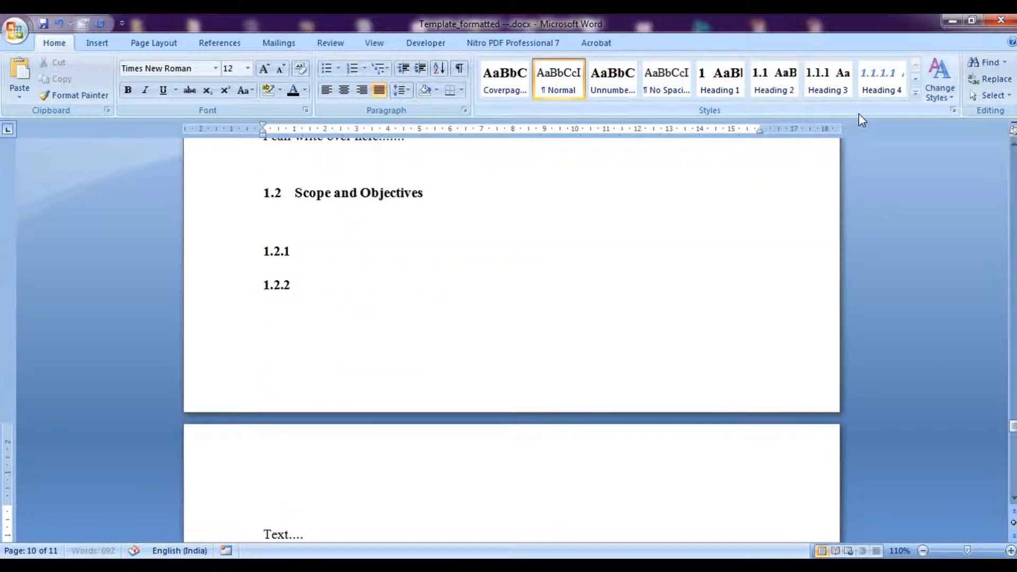
pyautogui.press('Up')
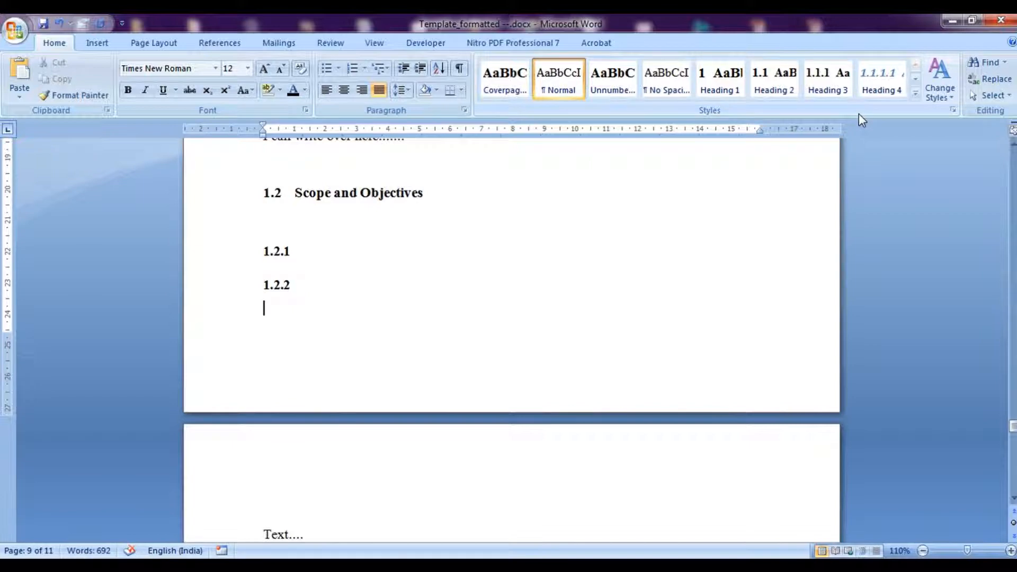
pyautogui.click(871, 87)
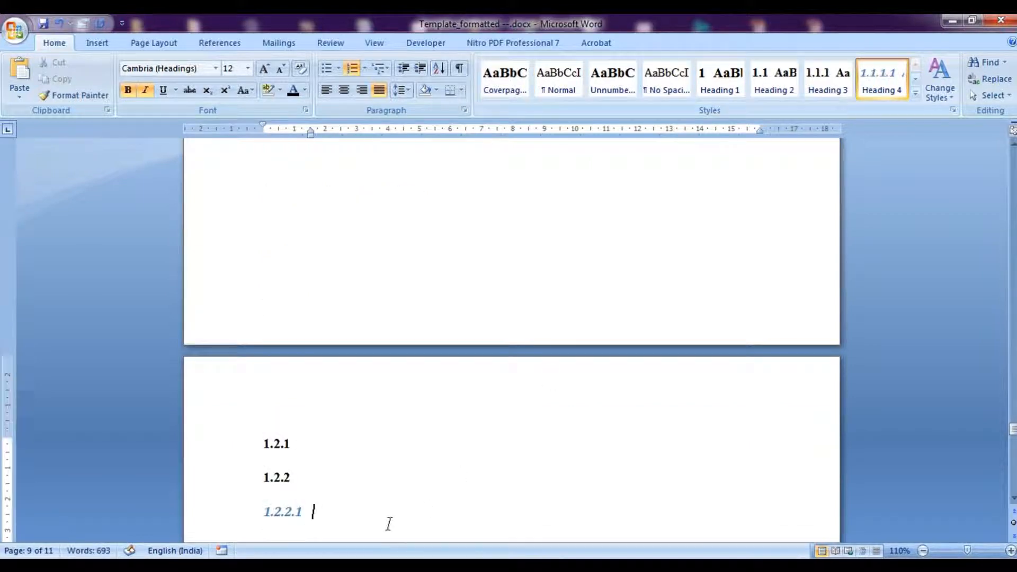
# Modify the Heading 4 style to non-bold Times New Roman, automatic font colour and left alignment.
pyautogui.rightClick(891, 85)
pyautogui.click(794, 112)
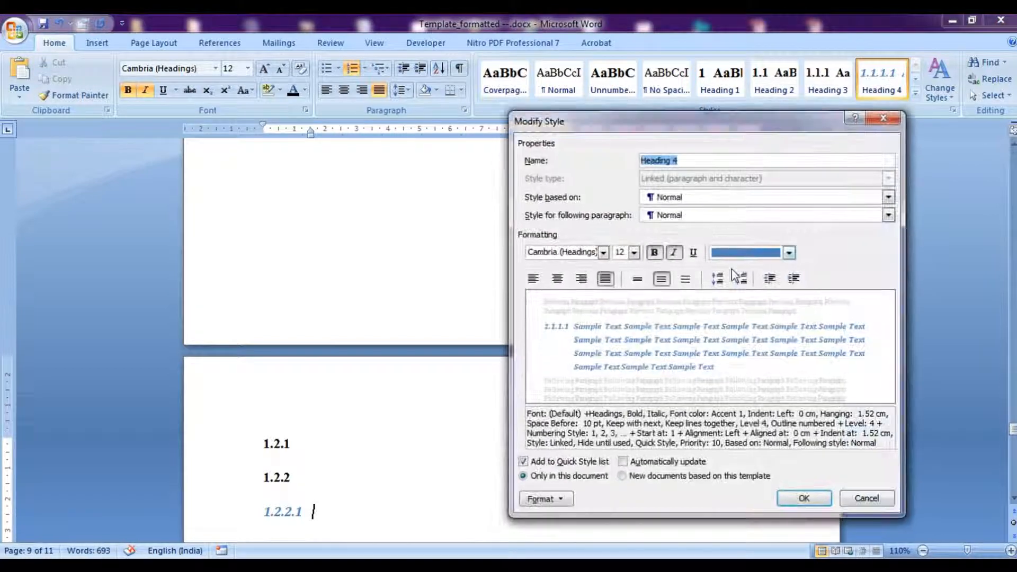
pyautogui.click(654, 252)
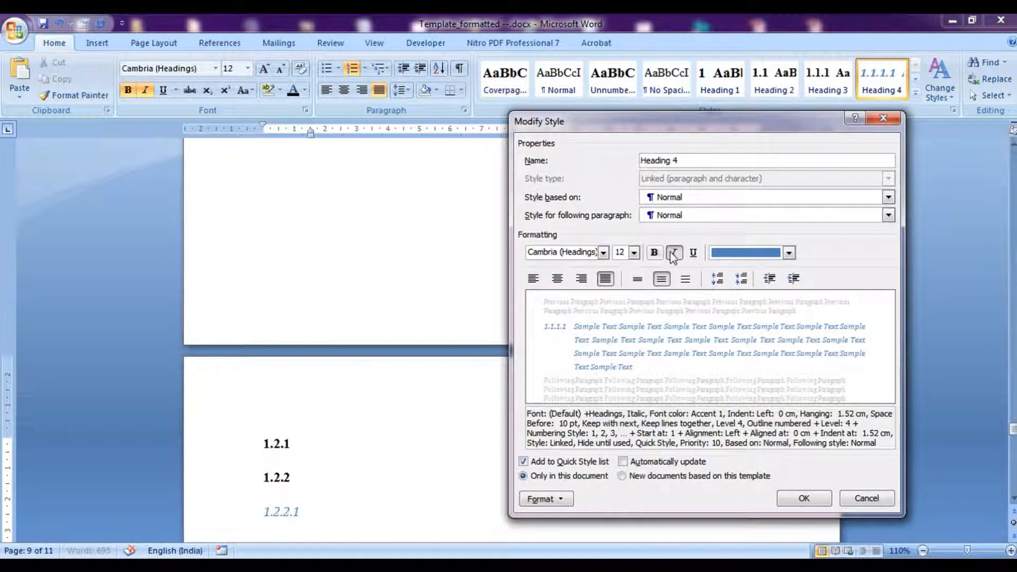
pyautogui.click(595, 254)
pyautogui.click(603, 253)
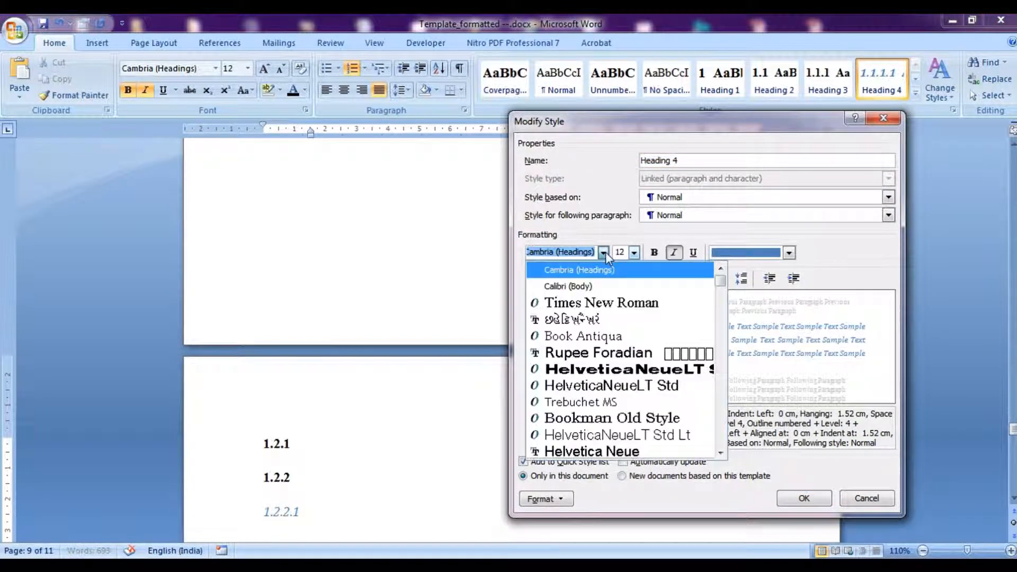
pyautogui.click(577, 297)
pyautogui.click(788, 253)
pyautogui.click(752, 271)
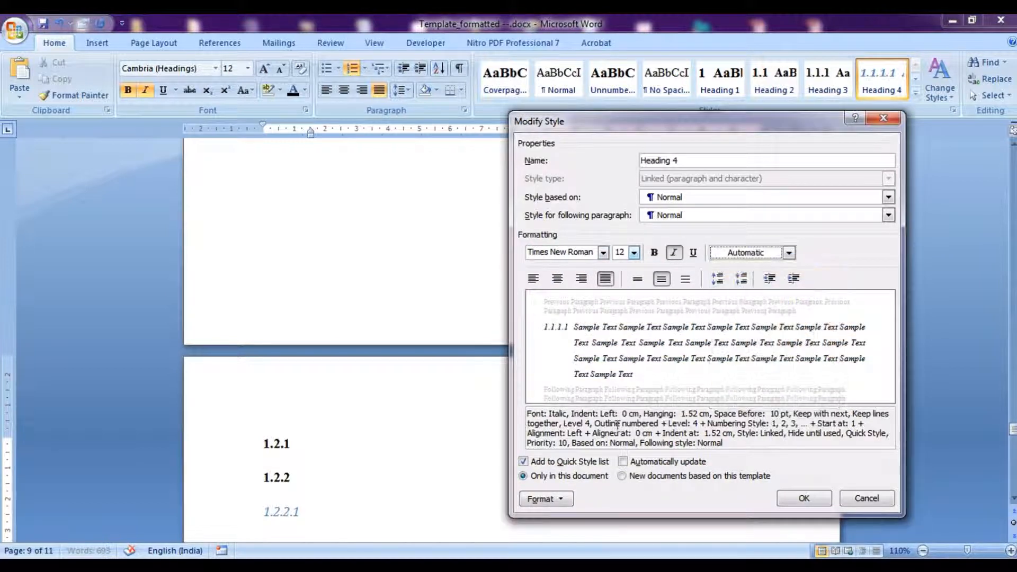
pyautogui.click(534, 279)
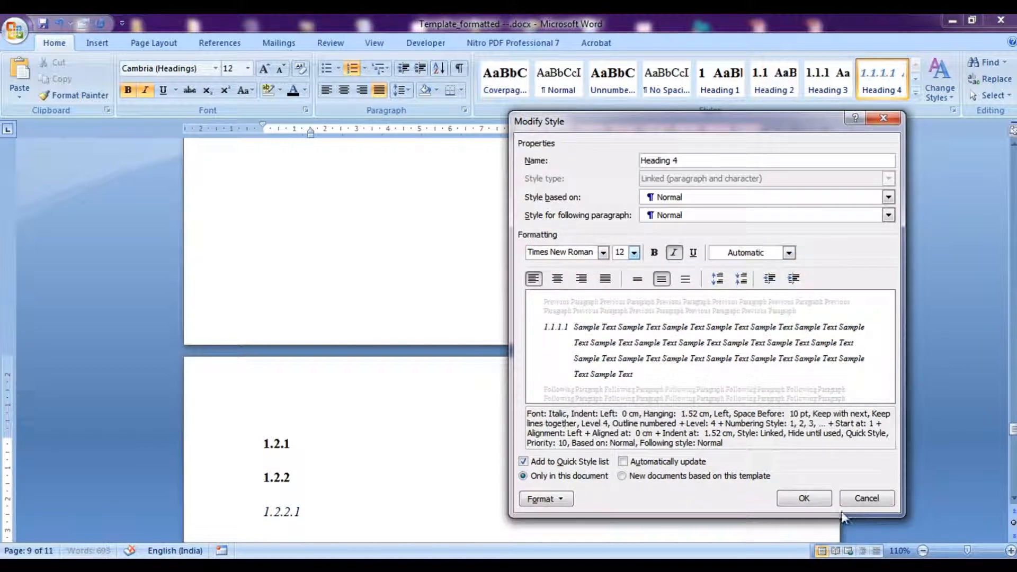
pyautogui.click(816, 500)
# Add a body line 'sfhuhfudhfgdsfs' below the Heading 4 line and title that heading 'Title for this level....'.
pyautogui.press('Return')
pyautogui.write('sfhuhfudhfgdsfs')
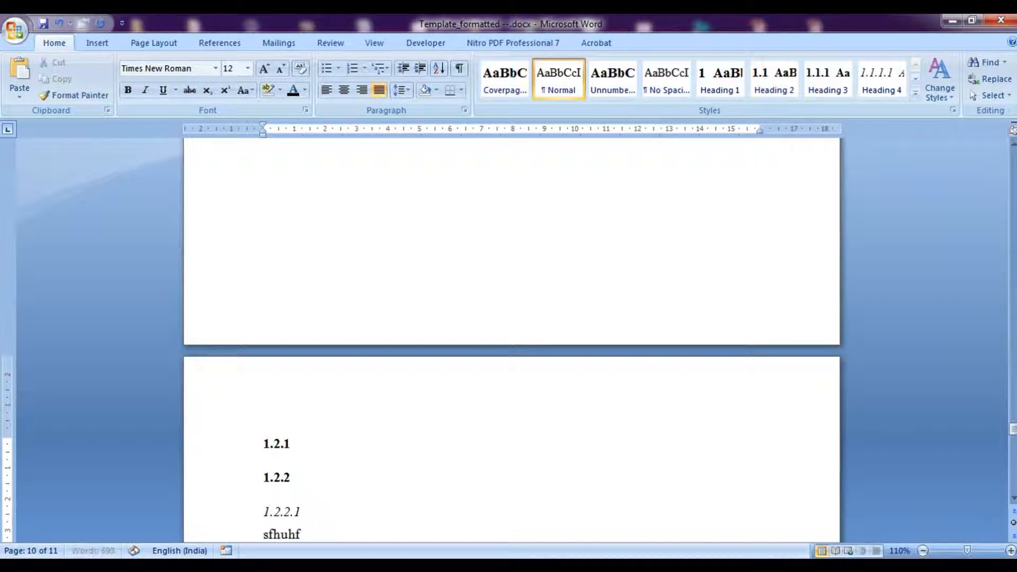
pyautogui.click(358, 513)
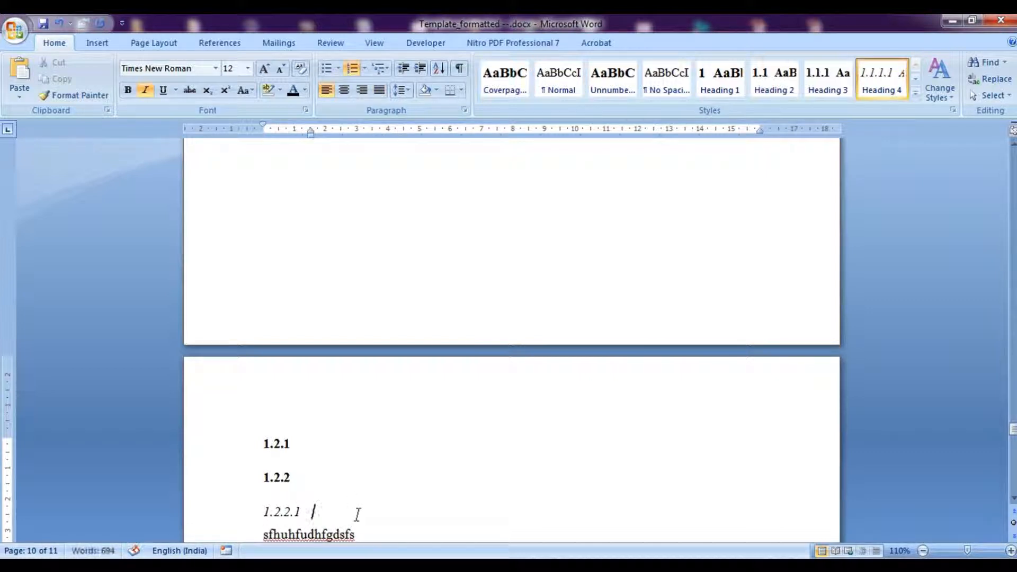
pyautogui.write('Title for this')
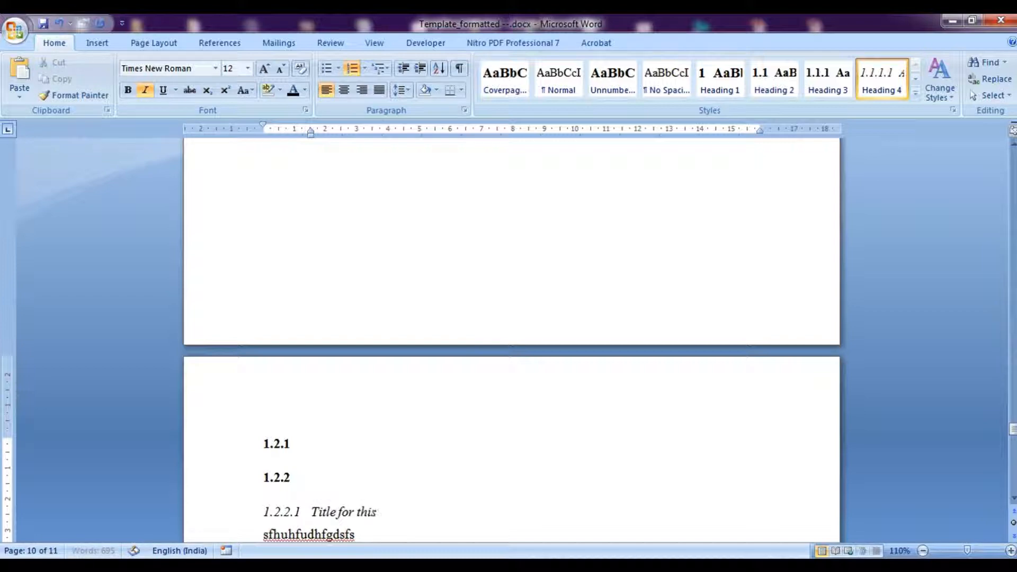
pyautogui.write(' level....')
# Review the existing chapter 3 subsection and subsubsection headings in the template.
pyautogui.scroll(5, 511, 317)
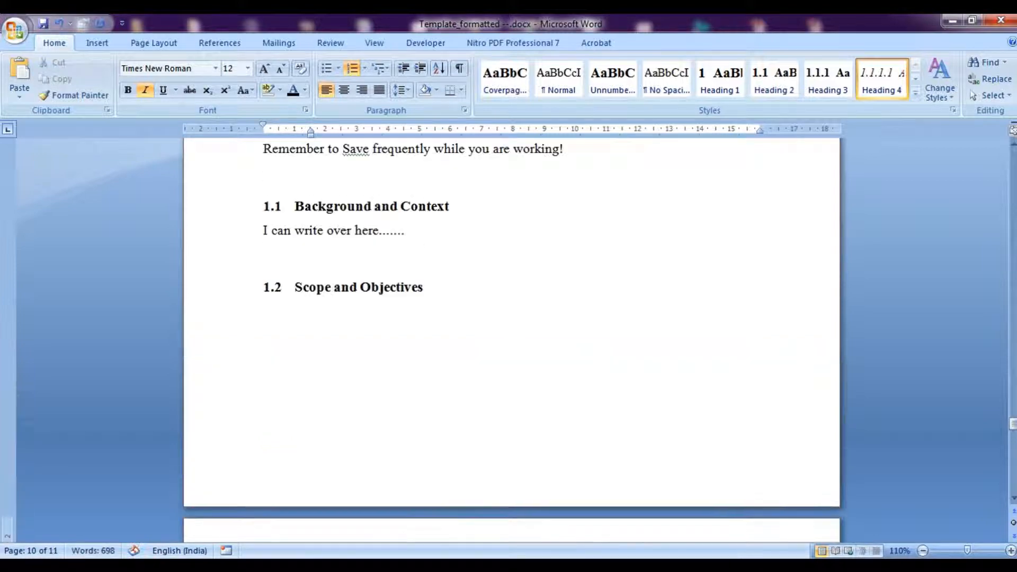
pyautogui.moveTo(1012, 429); pyautogui.dragTo(1012, 435)
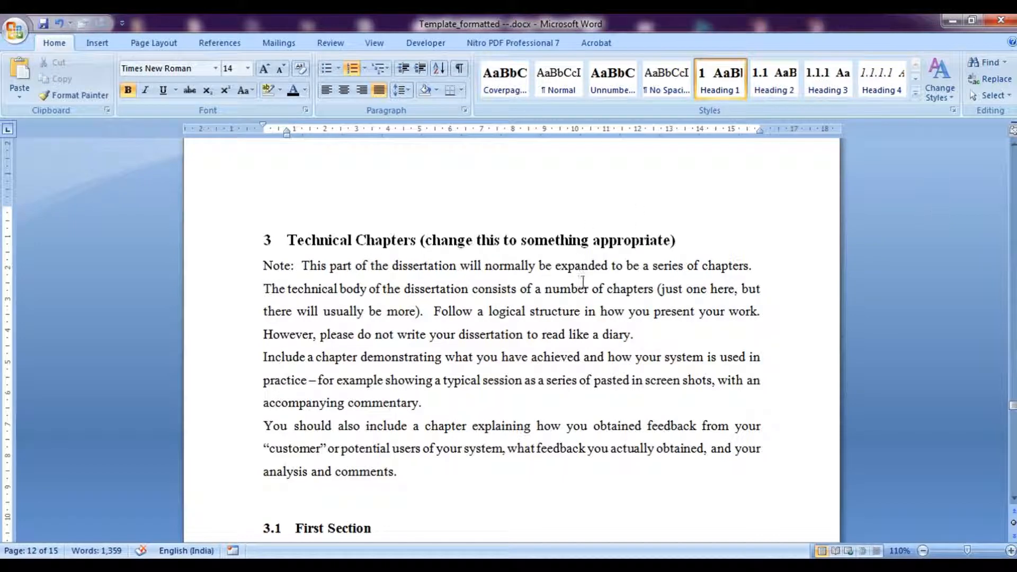
pyautogui.moveTo(1013, 408); pyautogui.dragTo(1013, 420)
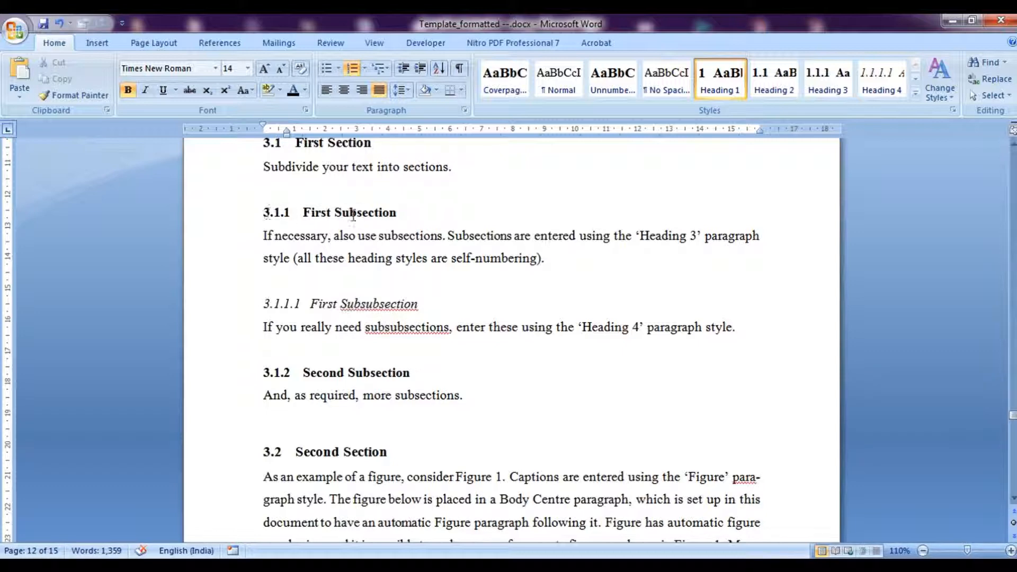
pyautogui.moveTo(311, 211); pyautogui.dragTo(397, 212)
pyautogui.moveTo(317, 303); pyautogui.dragTo(427, 305)
# Replace the empty last-page chapter heading with a 'References' heading in the Unnumbered style.
pyautogui.moveTo(1012, 415); pyautogui.dragTo(1012, 469)
pyautogui.click(356, 385)
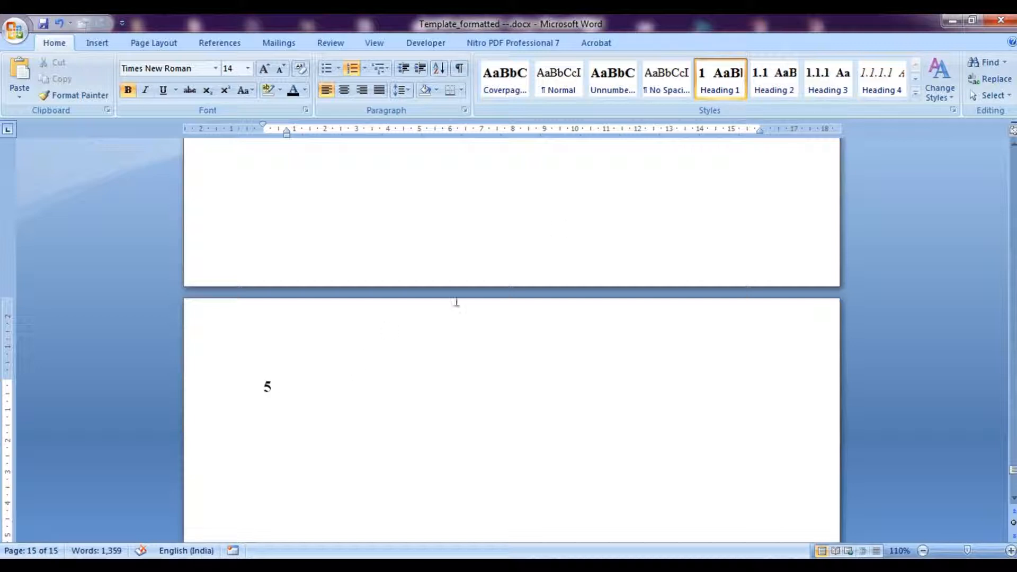
pyautogui.click(601, 87)
pyautogui.write('R')
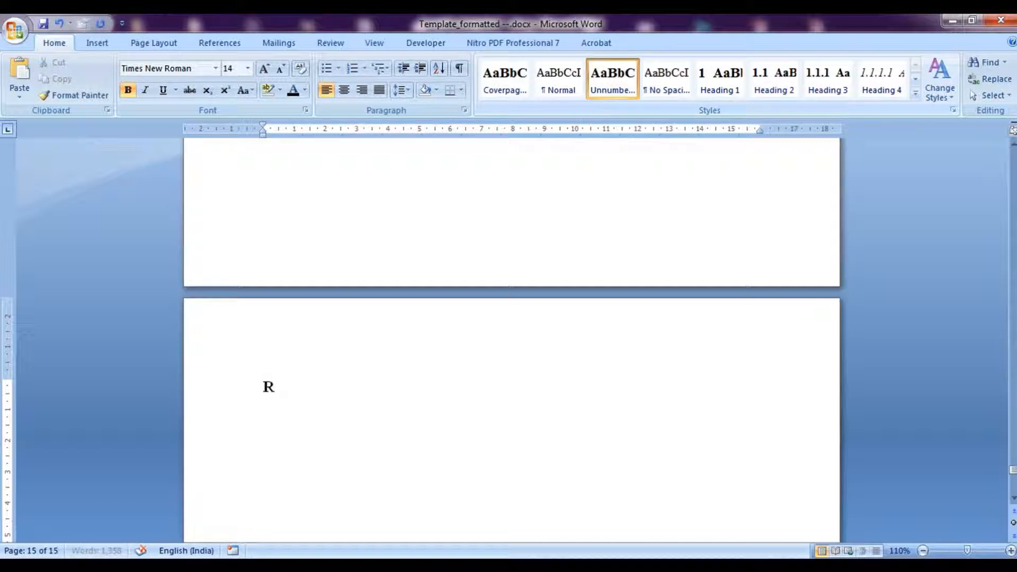
pyautogui.write('eferences')
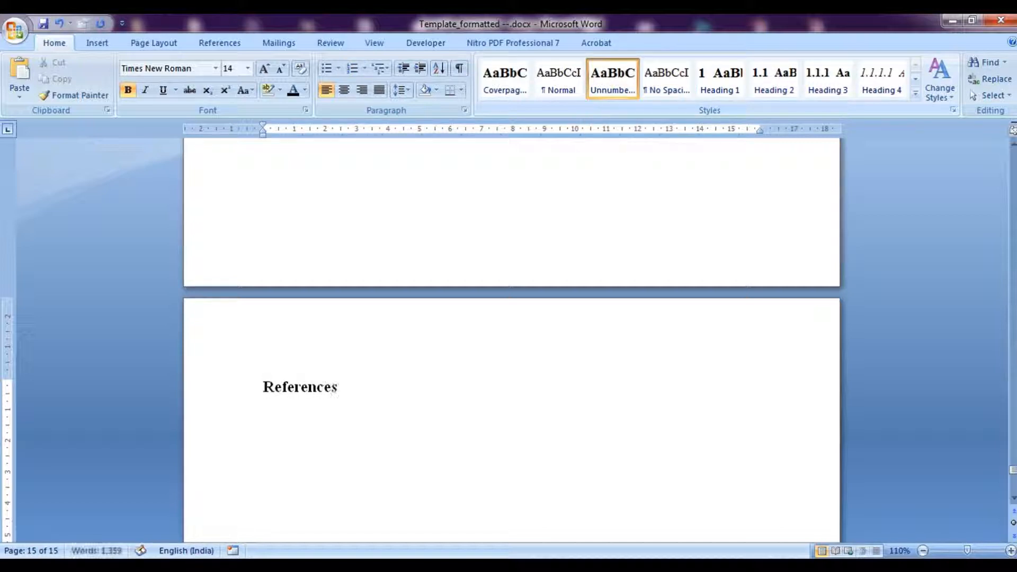
# Insert a page break at the References heading and set the line after it to Normal style.
pyautogui.press('Home')
pyautogui.hotkey('ctrl', 'Return')
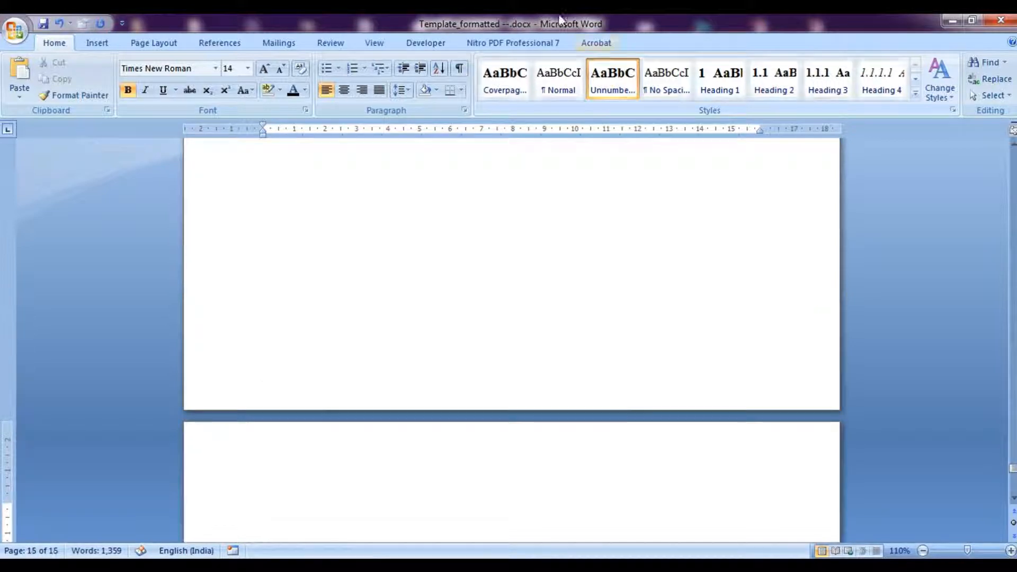
pyautogui.click(536, 97)
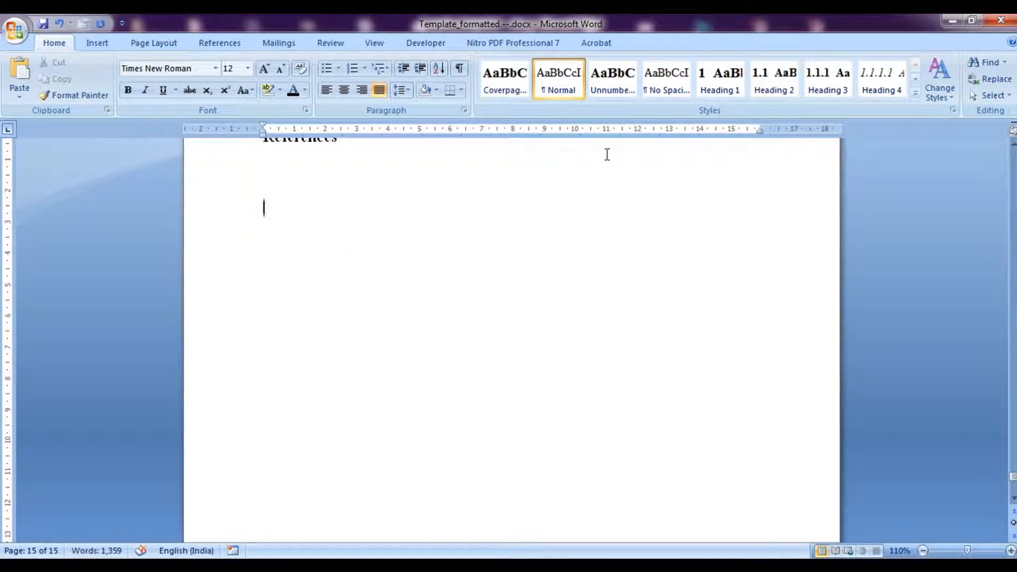
# Add an 'Appendix-1' heading in the Unnumbered style and set the following line to Normal.
pyautogui.click(607, 98)
pyautogui.write('Appendix-1')
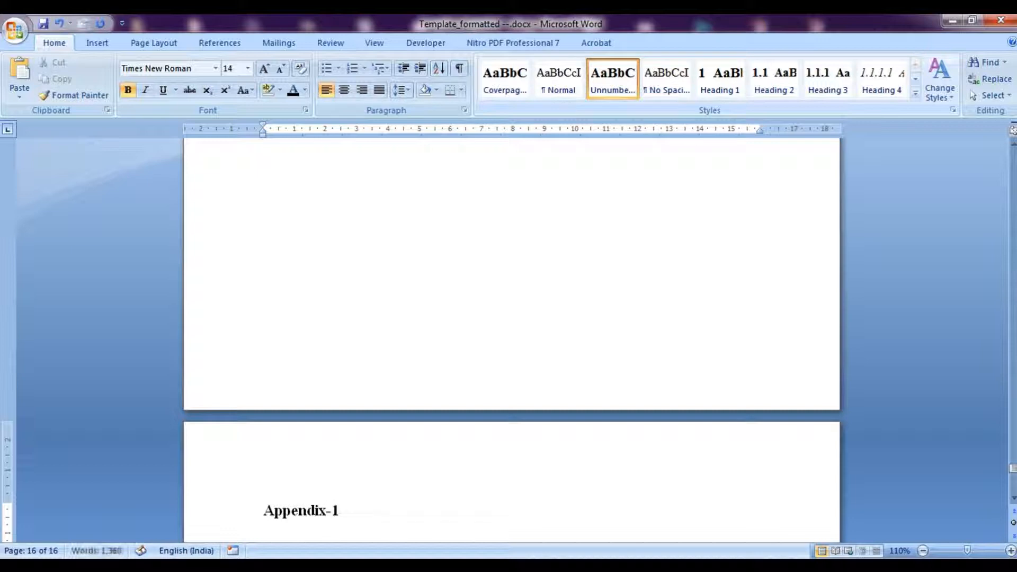
pyautogui.press('Return')
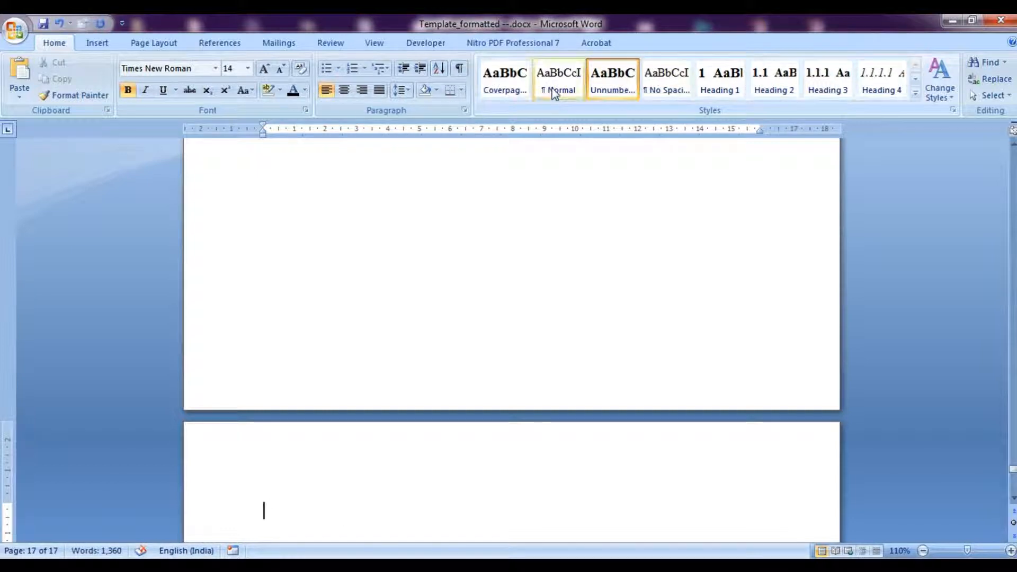
pyautogui.click(553, 92)
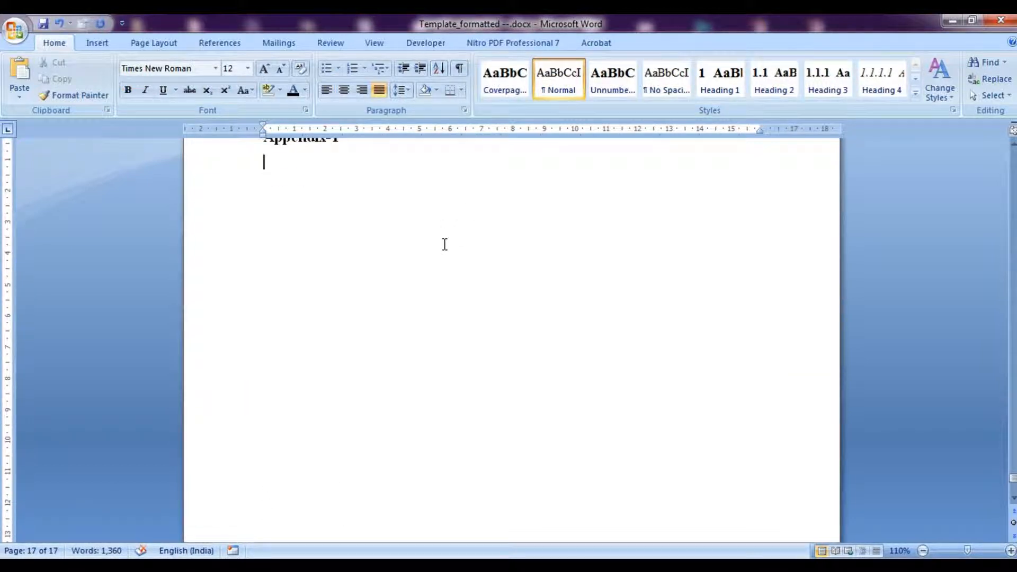